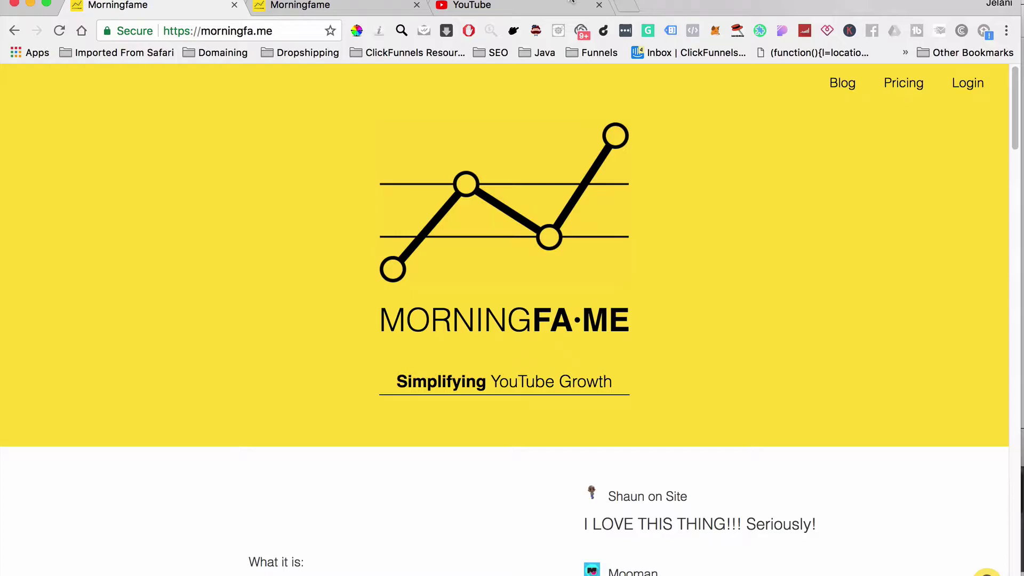
# Look over the Morningfame home page down to its invite-code sign-up, and switch to the channel's analytics dashboard
pyautogui.scroll(-10, 560, 381)
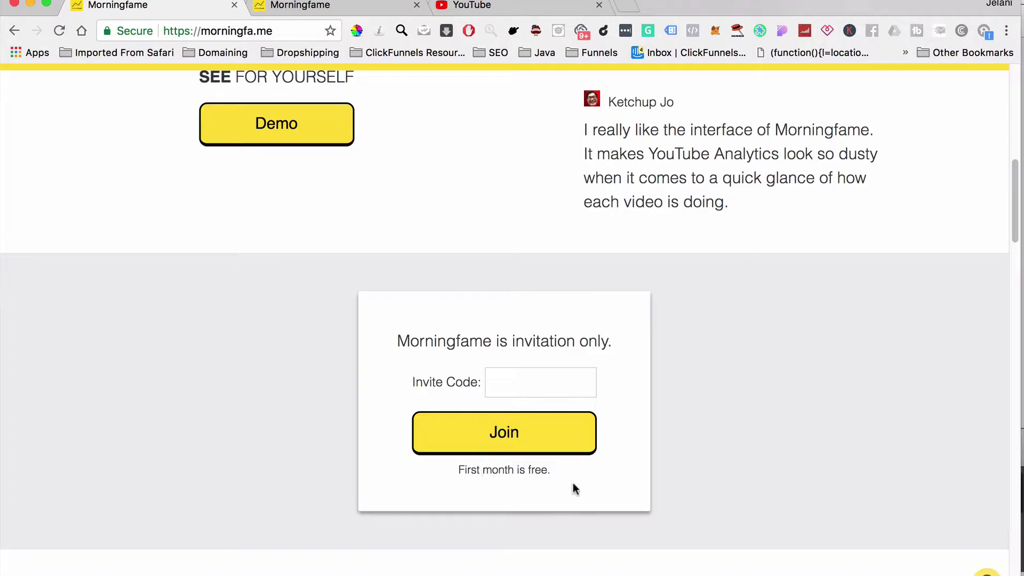
pyautogui.scroll(10, 488, 342)
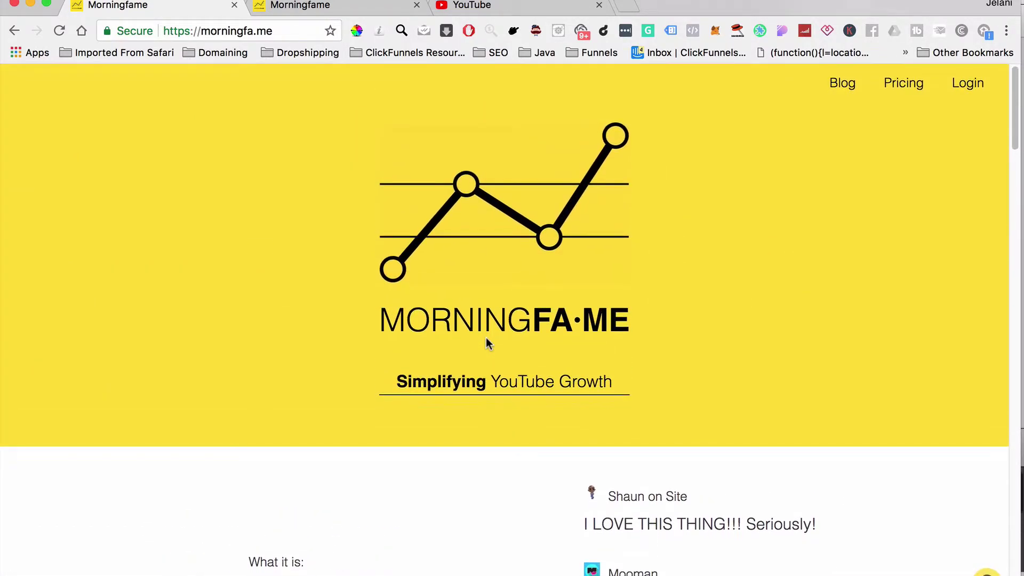
pyautogui.click(312, 10)
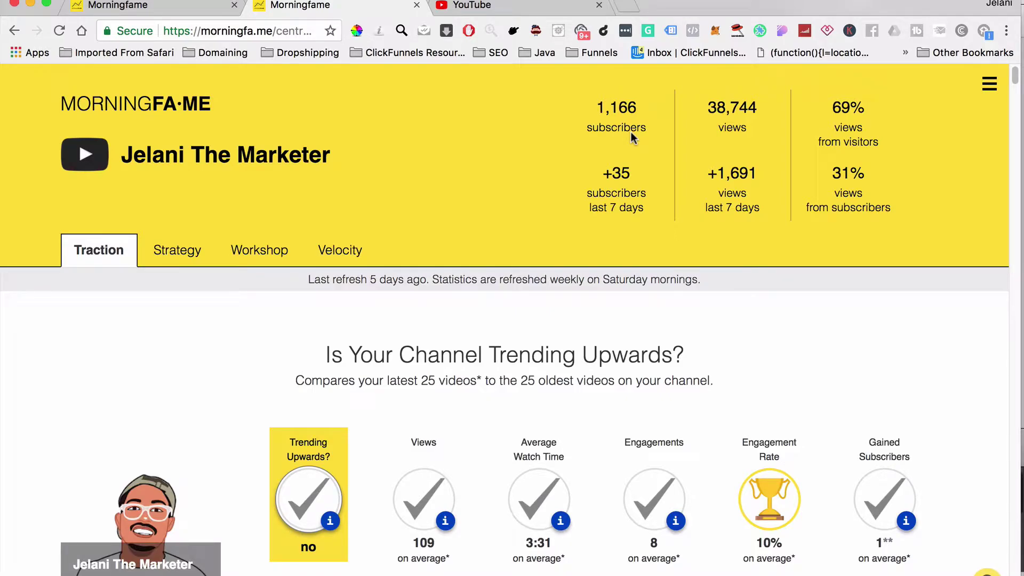
# Examine the Traction report's channel trend ratings and the growth, watch time, engagement and subscriber stats of the newest videos
pyautogui.scroll(-3, 261, 472)
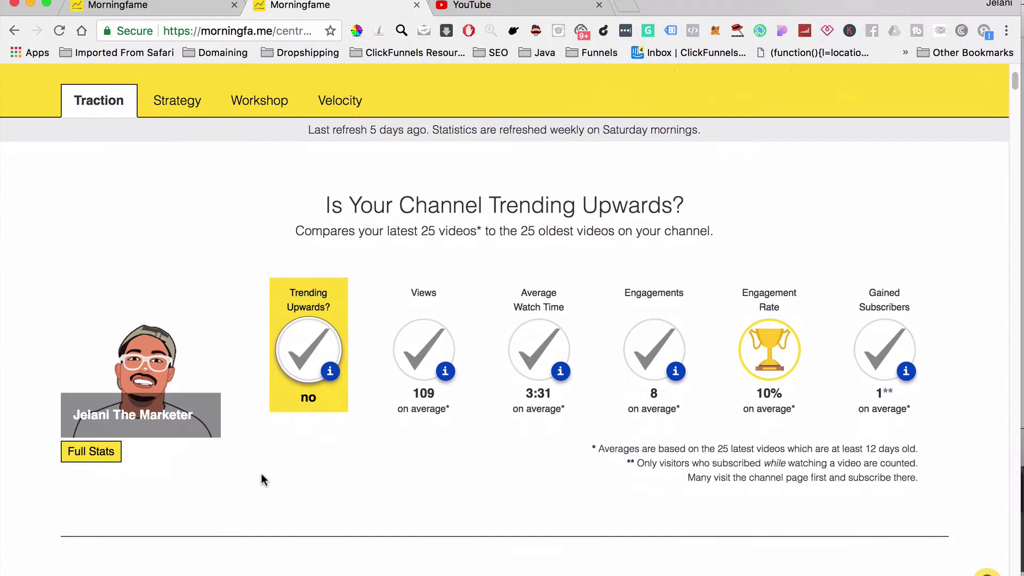
pyautogui.scroll(-10, 260, 472)
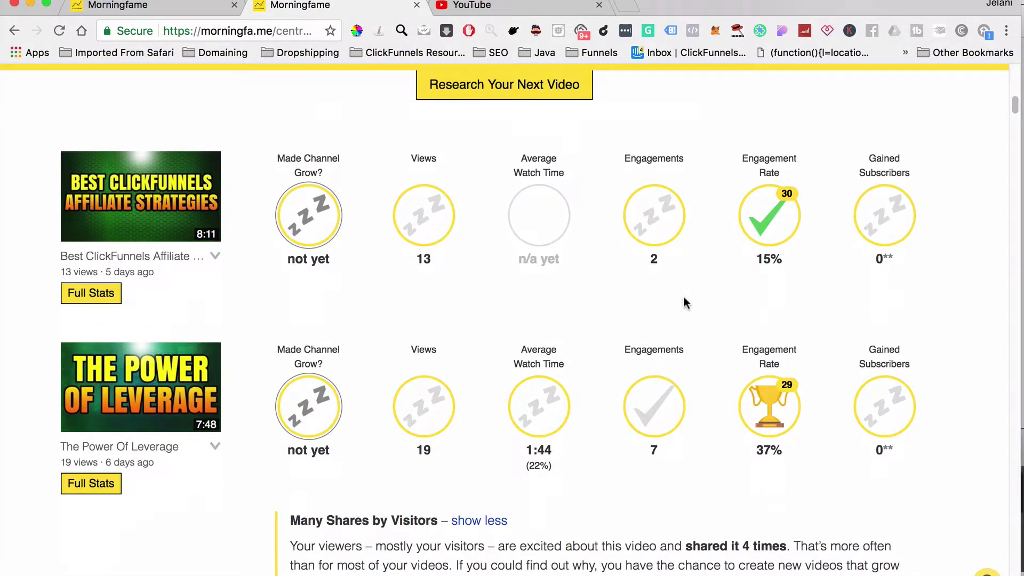
pyautogui.scroll(-1, 683, 297)
pyautogui.scroll(6, 683, 297)
pyautogui.scroll(-7, 474, 419)
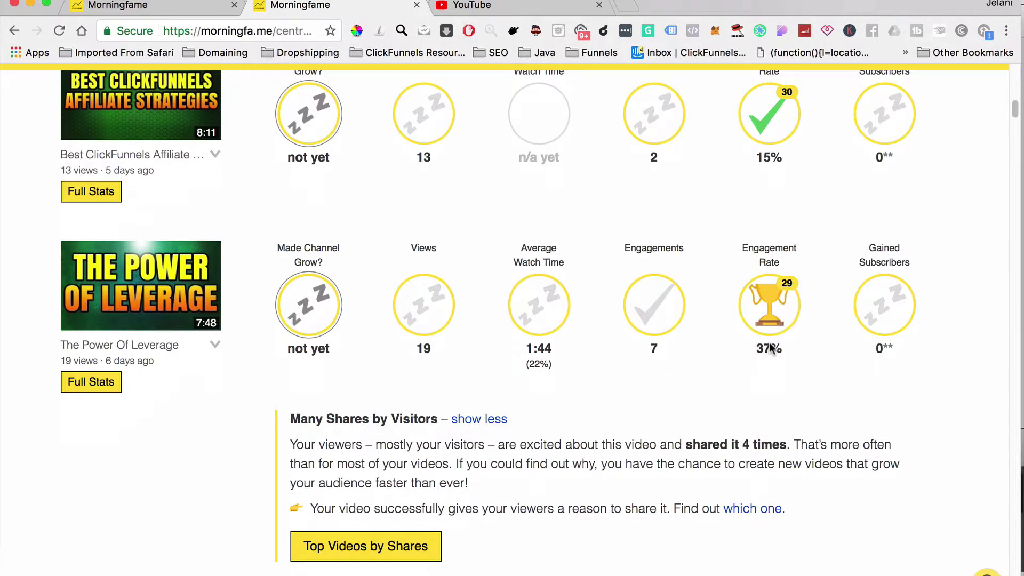
pyautogui.scroll(-15, 769, 341)
pyautogui.scroll(6, 771, 348)
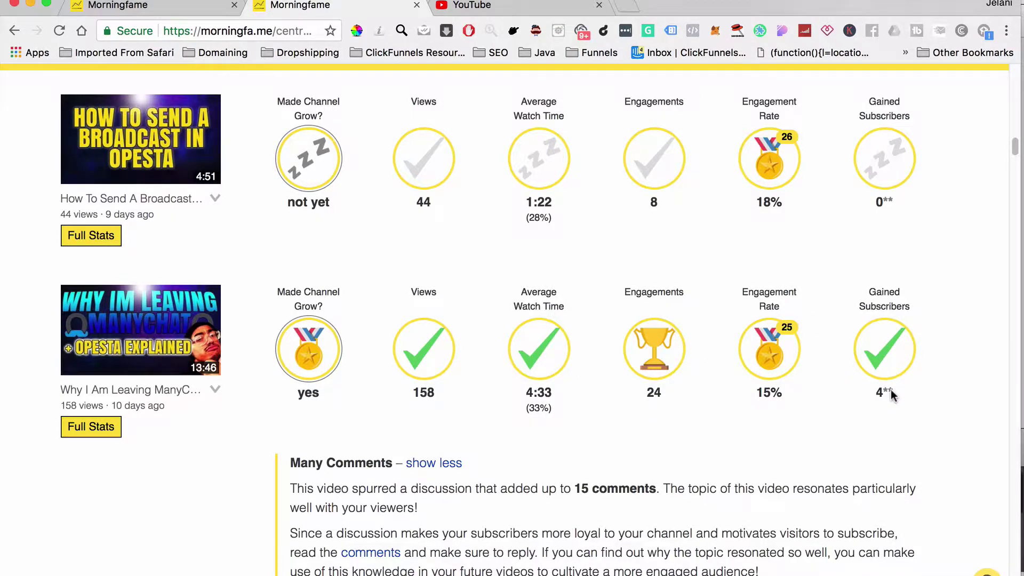
pyautogui.scroll(-2, 388, 510)
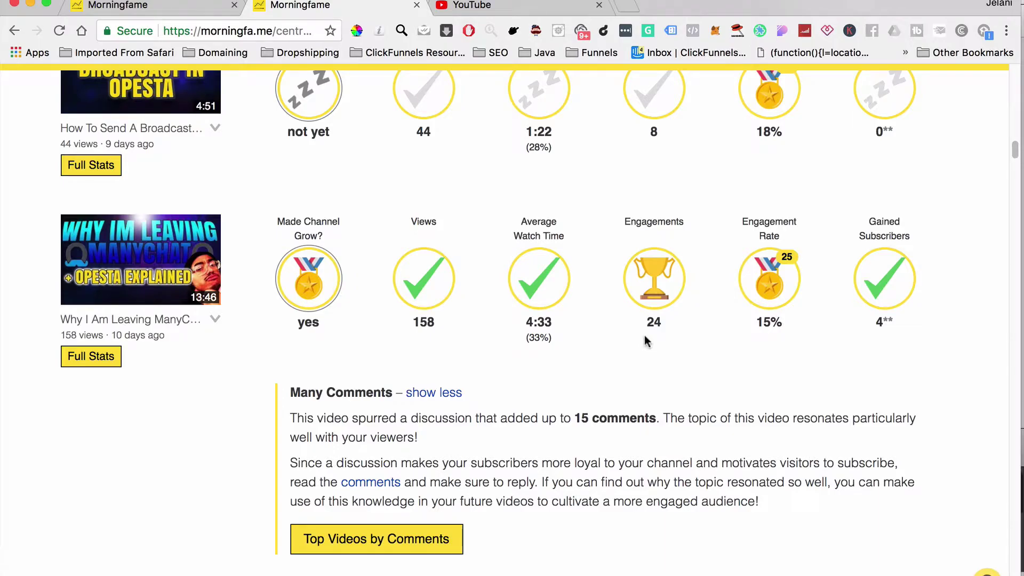
pyautogui.scroll(-3, 644, 340)
pyautogui.scroll(5, 644, 340)
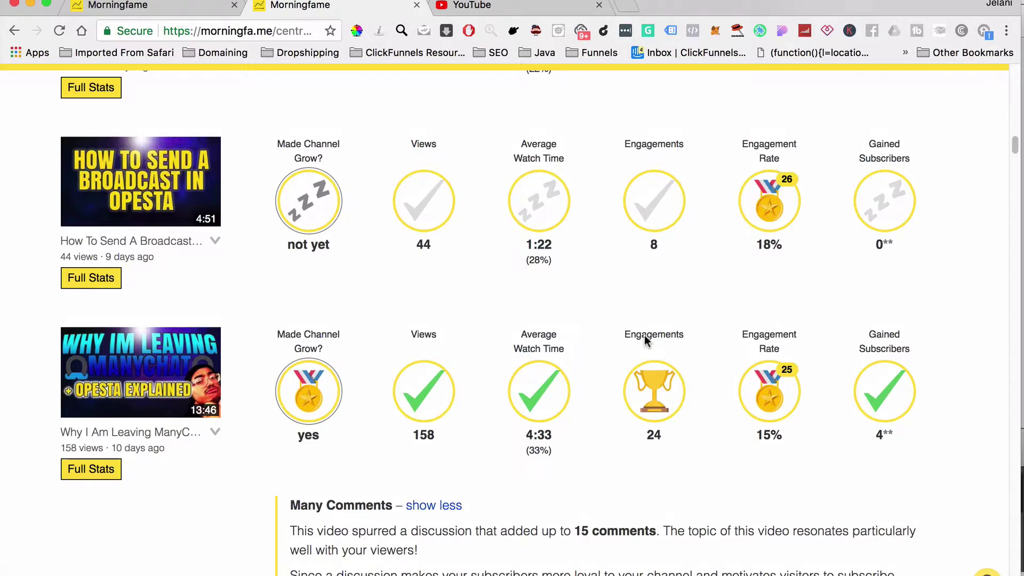
pyautogui.scroll(-2, 645, 337)
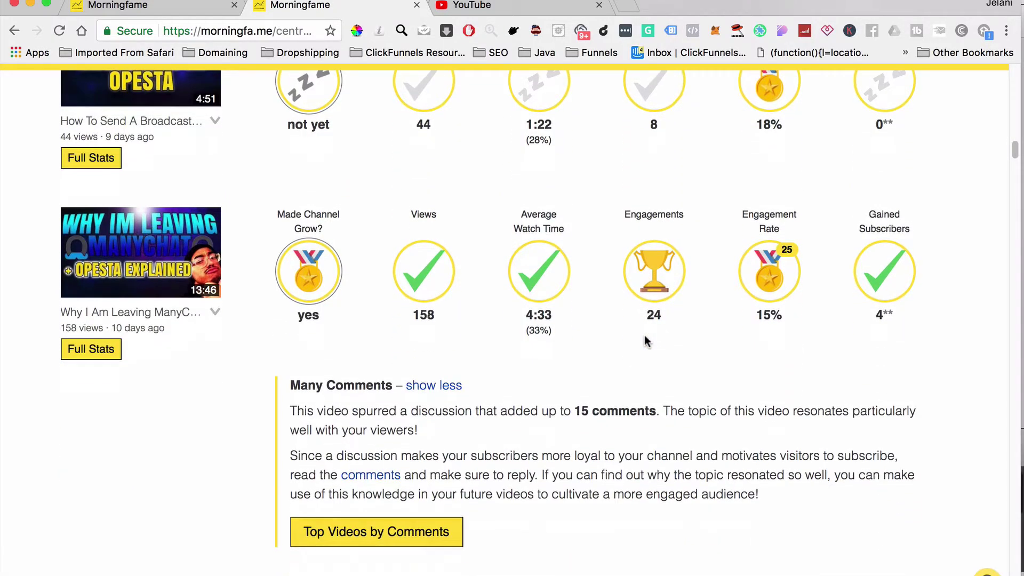
pyautogui.scroll(-8, 645, 337)
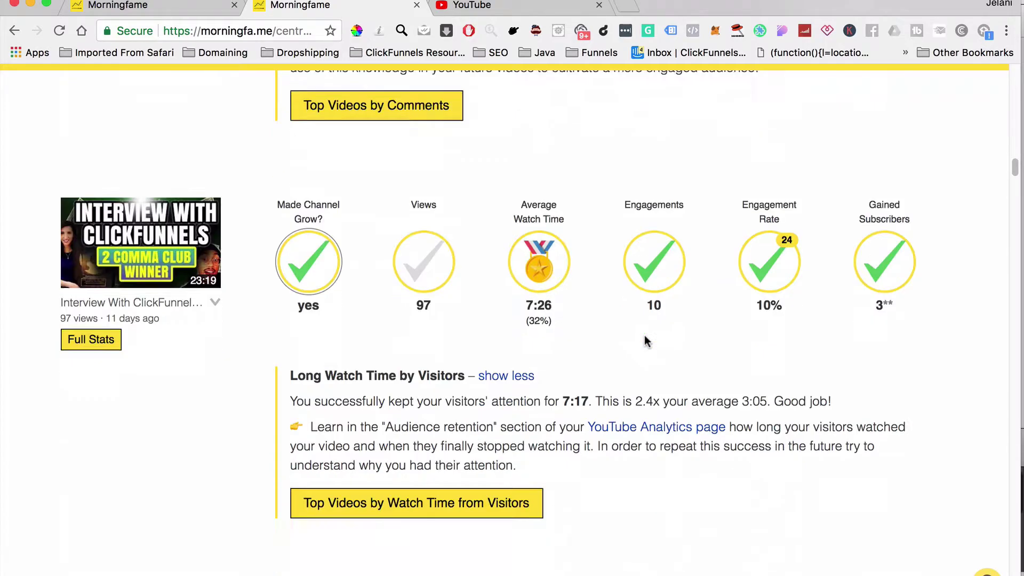
# Review the Traction ratings of the older videos, back to those published about 25 days ago, and return to the channel summary
pyautogui.scroll(-13, 644, 334)
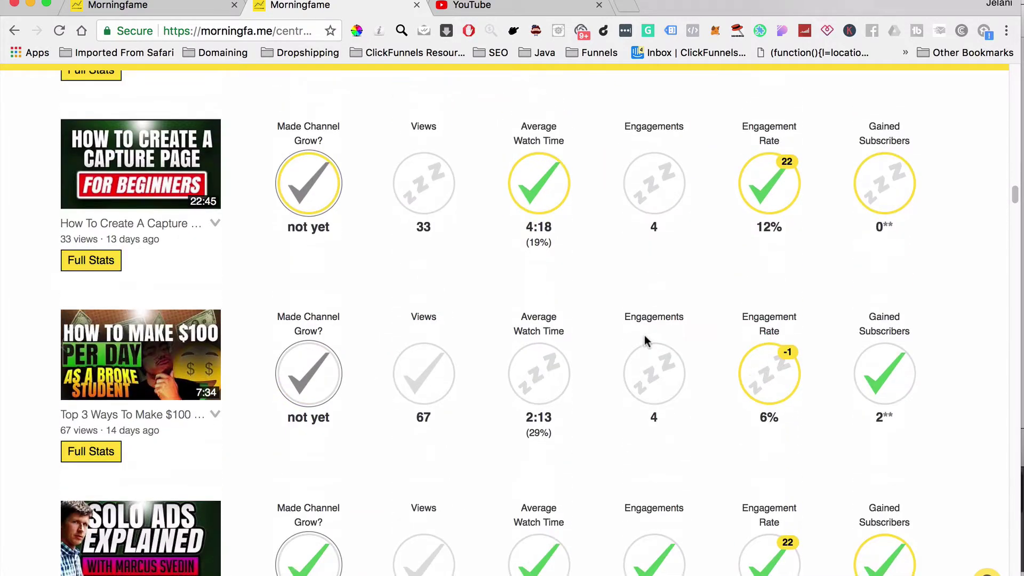
pyautogui.scroll(-3, 644, 334)
pyautogui.scroll(-11, 478, 315)
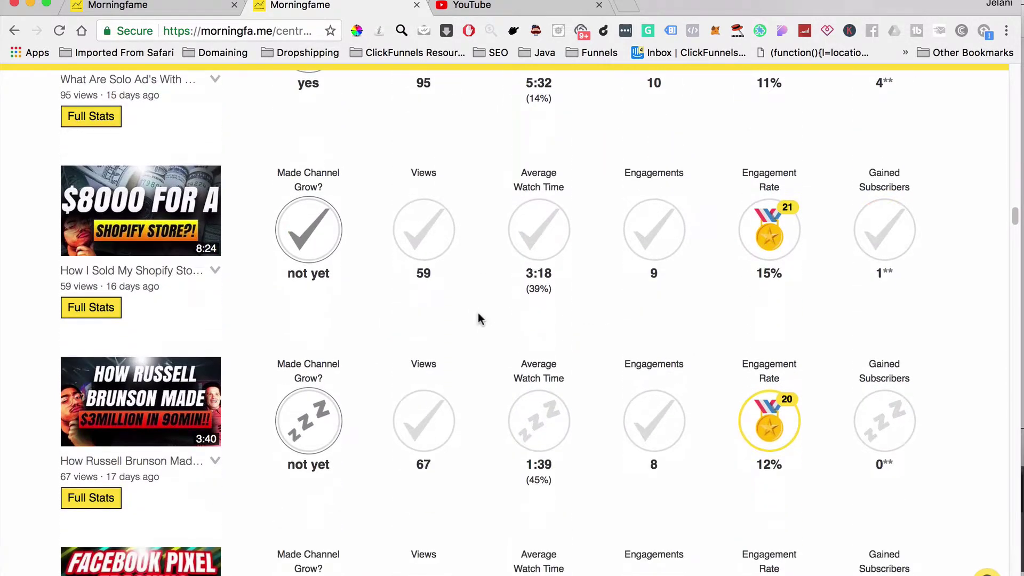
pyautogui.scroll(-6, 478, 319)
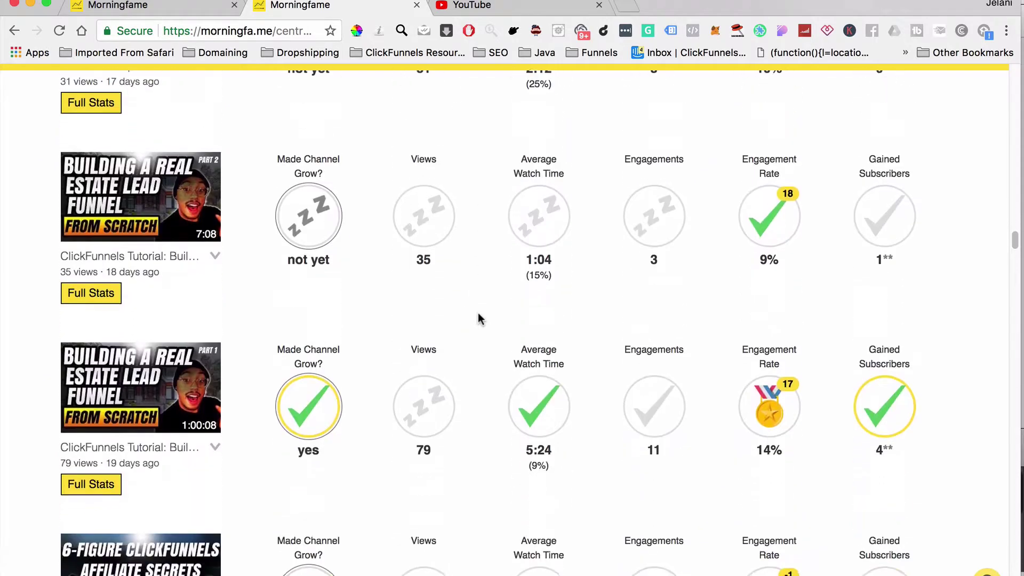
pyautogui.scroll(-3, 478, 318)
pyautogui.scroll(-3, 478, 318)
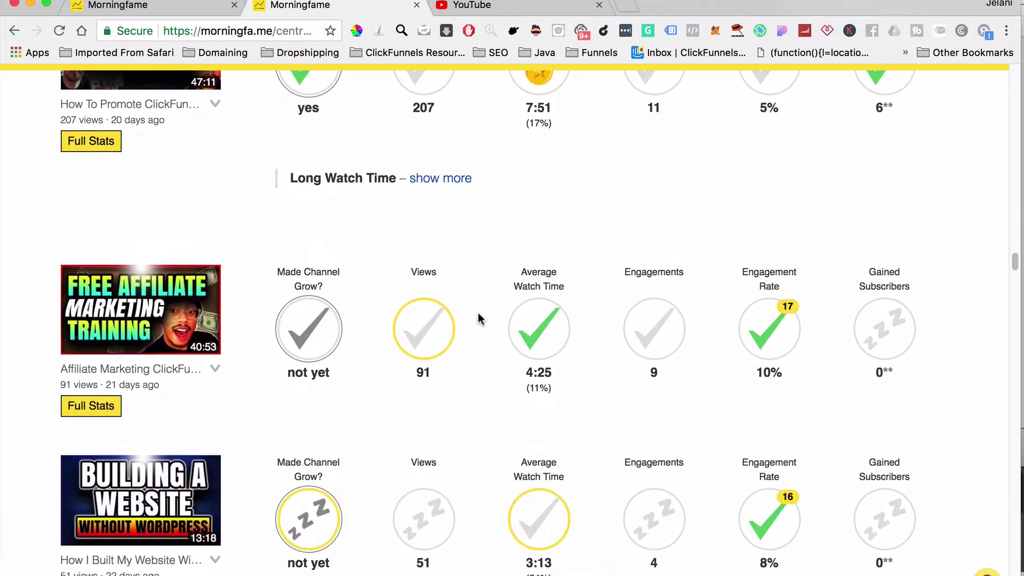
pyautogui.scroll(-2, 478, 318)
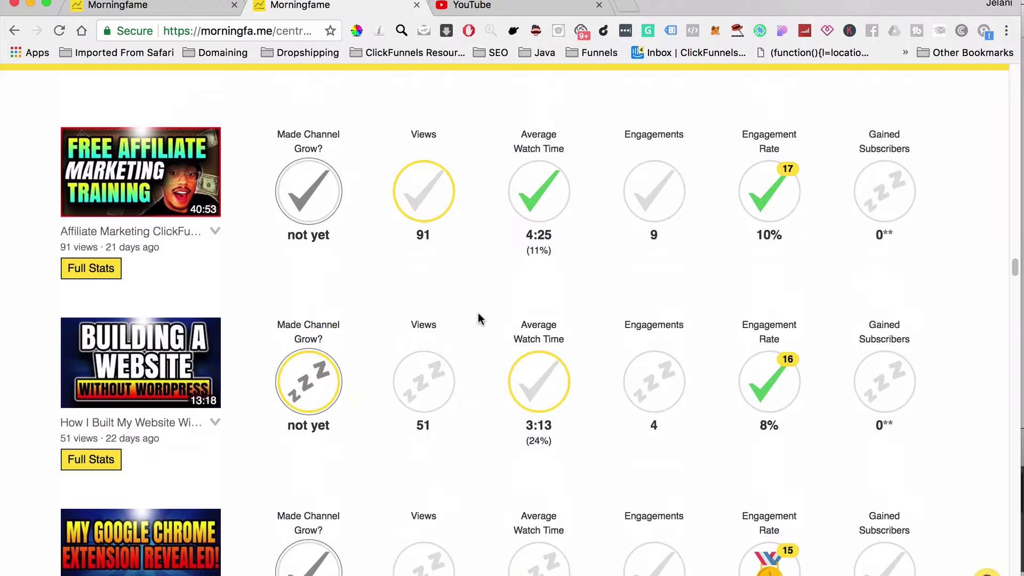
pyautogui.scroll(-2, 478, 319)
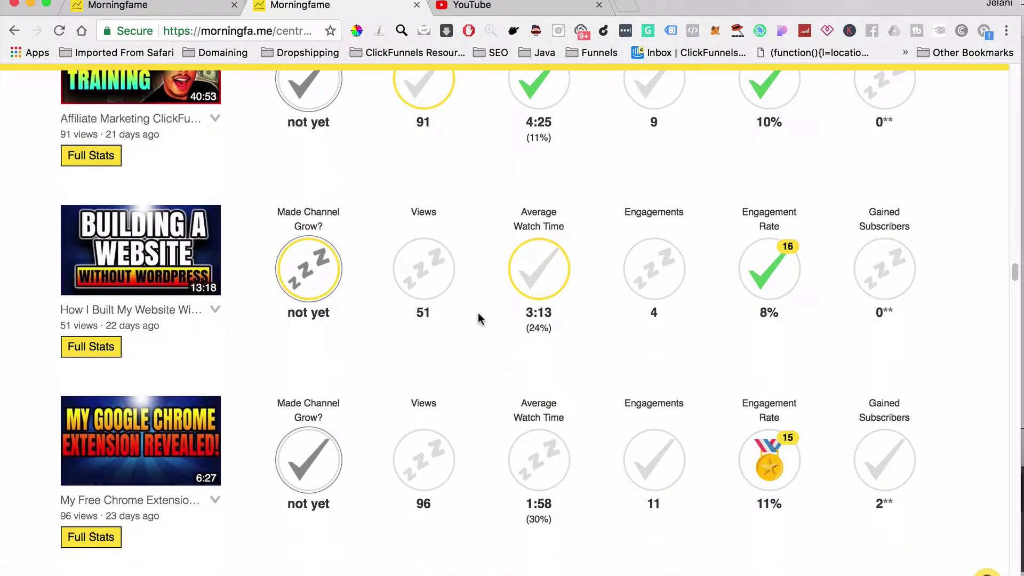
pyautogui.scroll(-7, 478, 318)
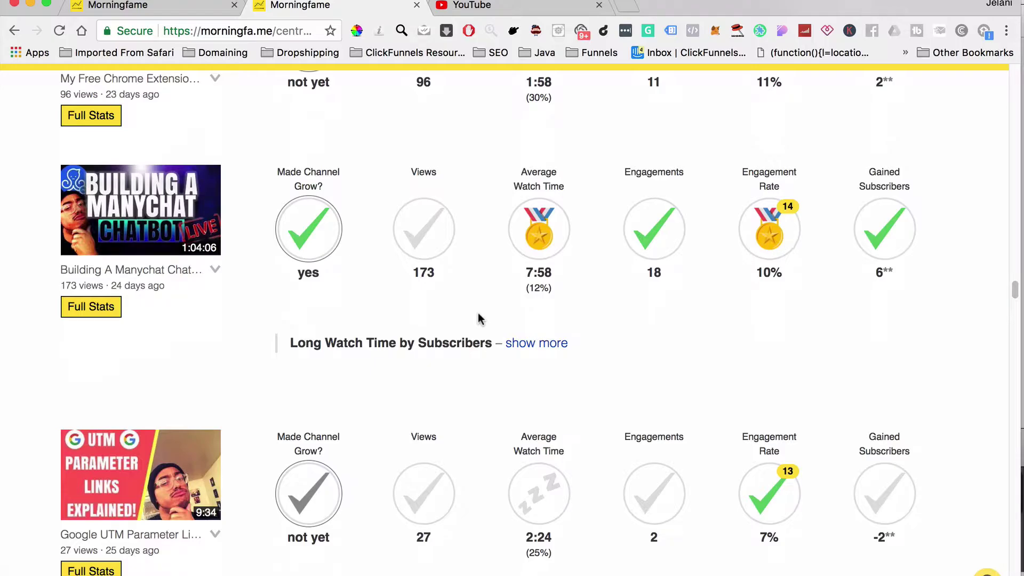
pyautogui.scroll(10, 478, 315)
pyautogui.scroll(3, 478, 318)
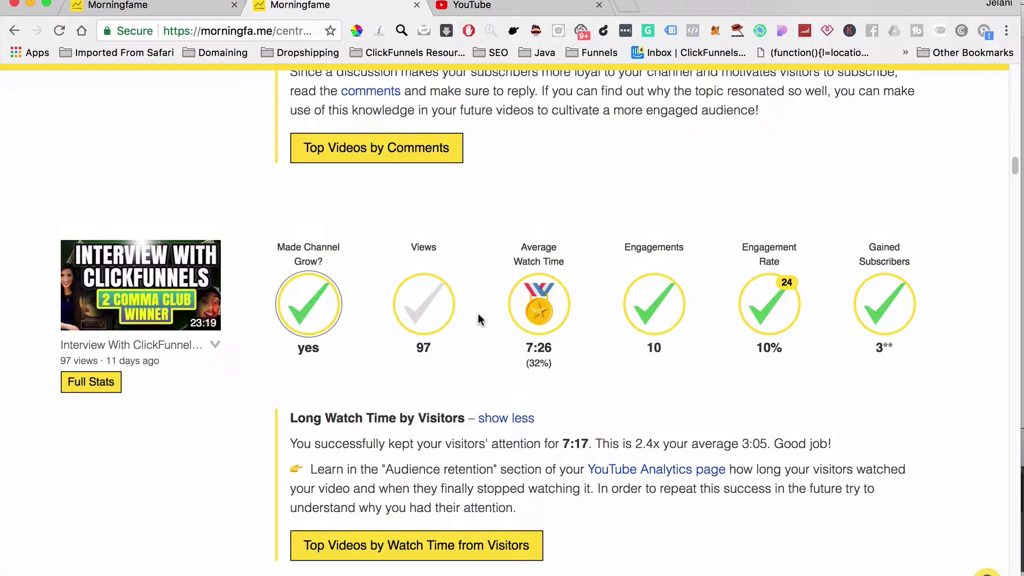
pyautogui.scroll(15, 478, 315)
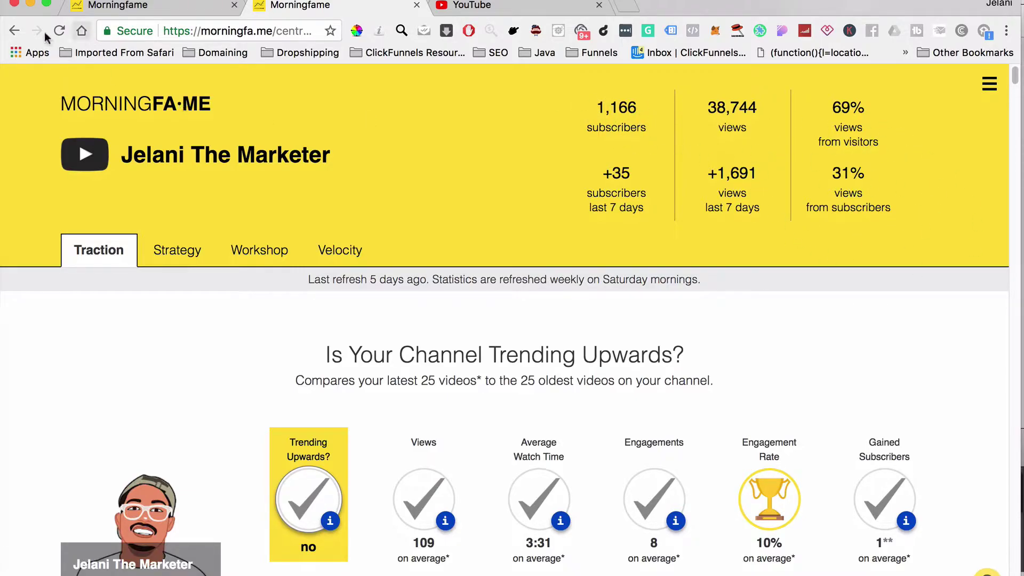
# Refresh the channel dashboard and check its subscriber and view totals and the channel trend section
pyautogui.click(63, 33)
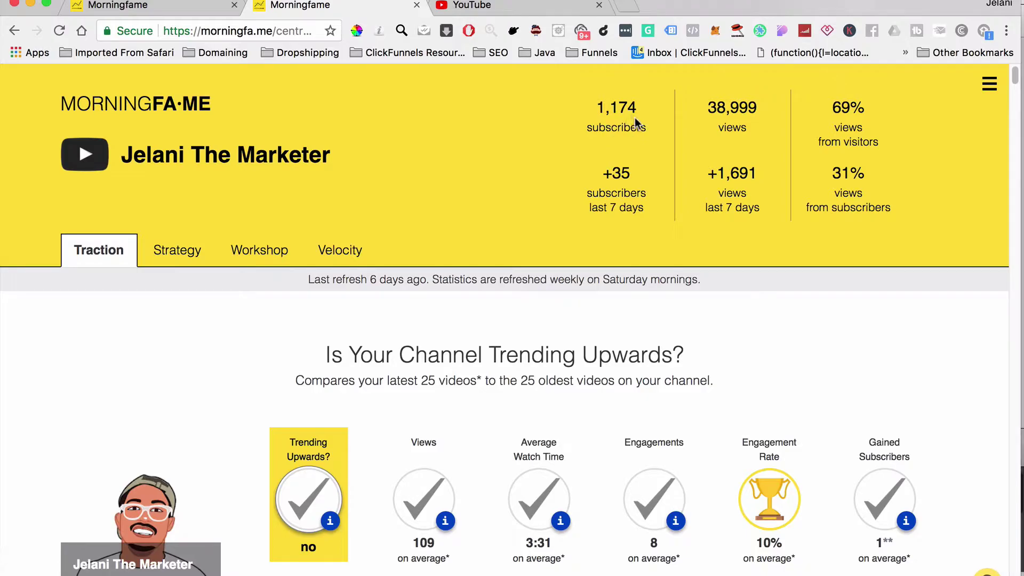
pyautogui.scroll(-12, 532, 433)
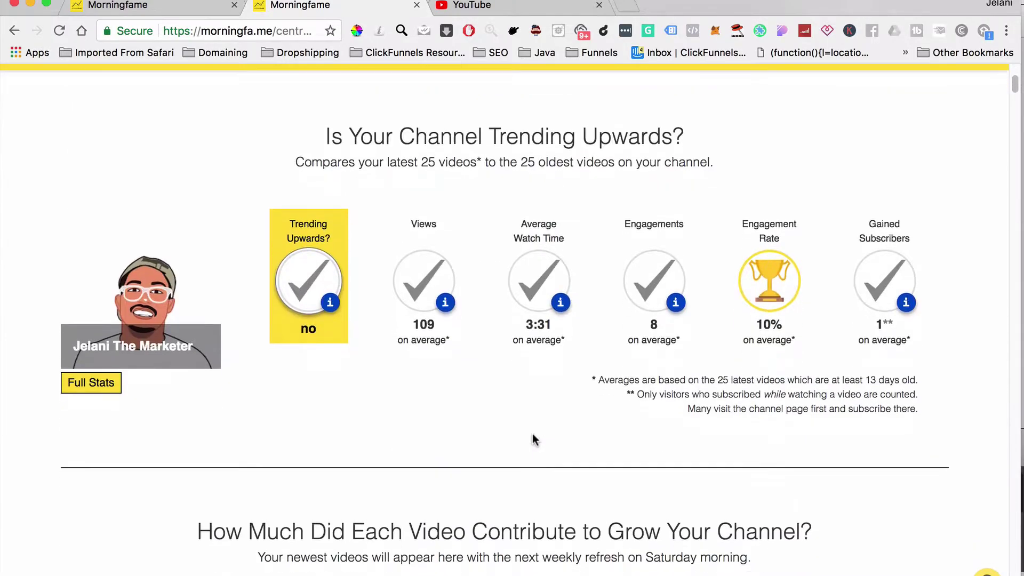
pyautogui.scroll(8, 532, 433)
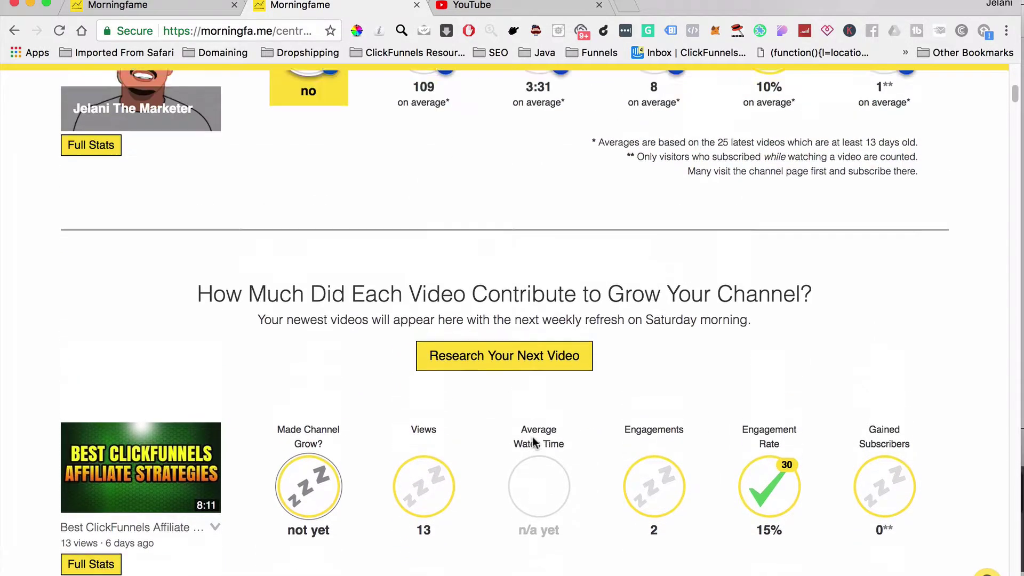
pyautogui.scroll(3, 533, 437)
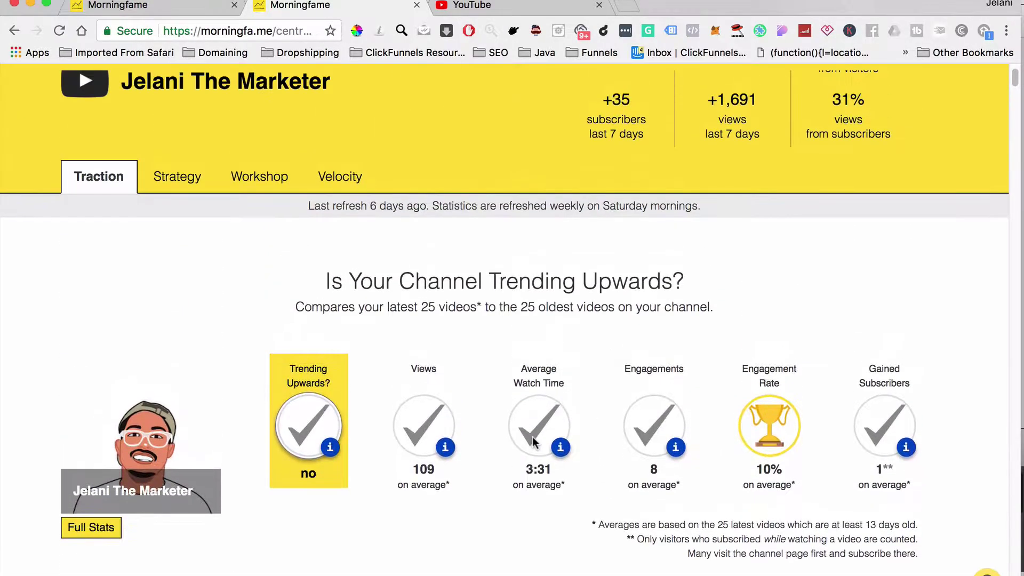
pyautogui.scroll(2, 532, 436)
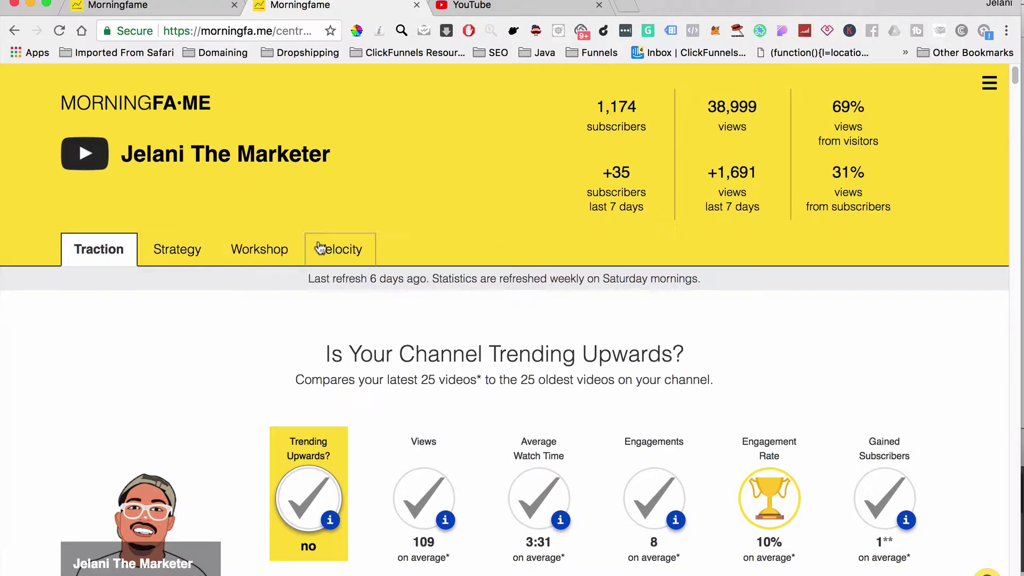
# Open Keyword Research and choose the suggested search term "youtube growth" as the video topic for keyword selection
pyautogui.click(990, 83)
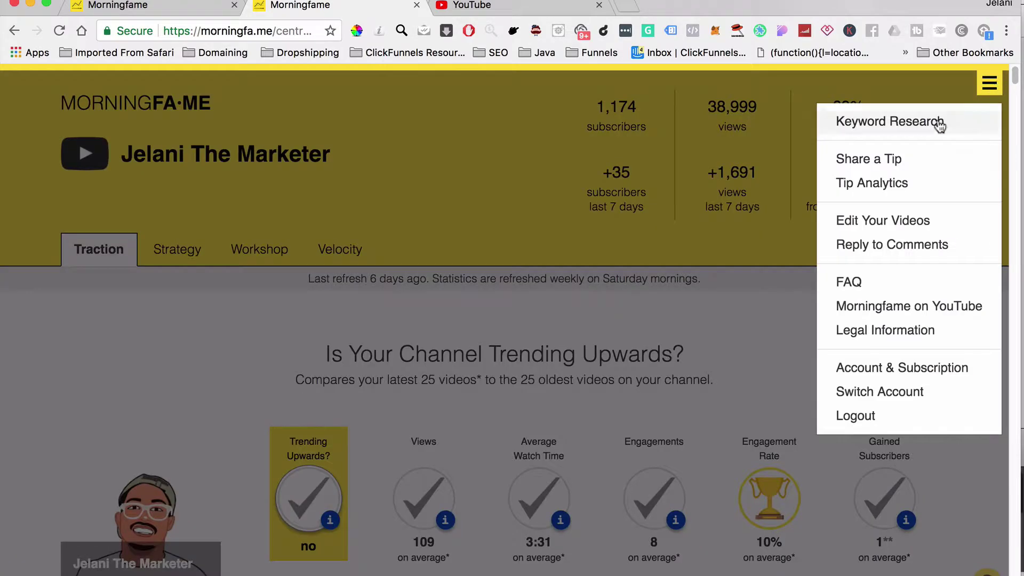
pyautogui.click(905, 126)
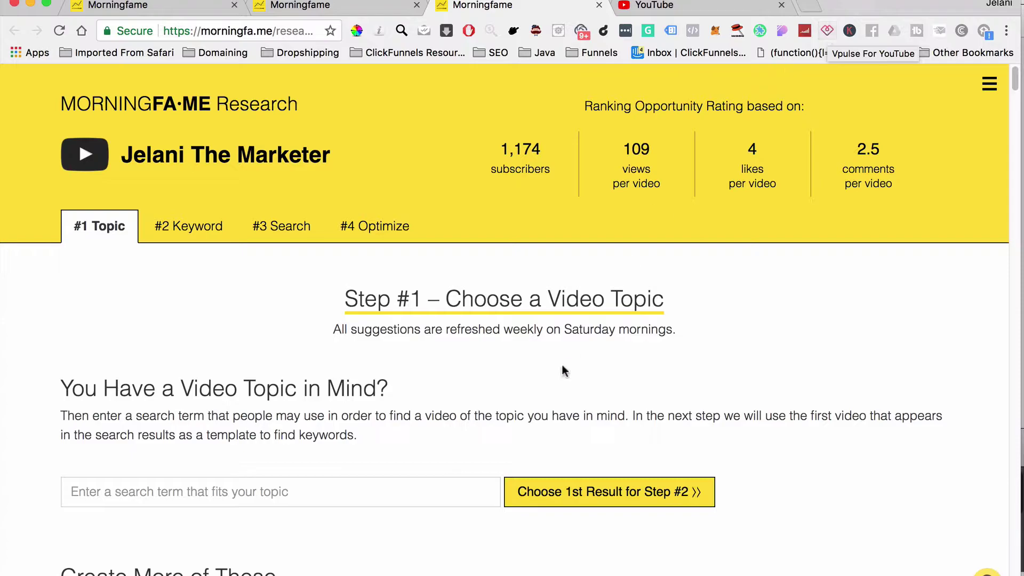
pyautogui.scroll(-3, 408, 468)
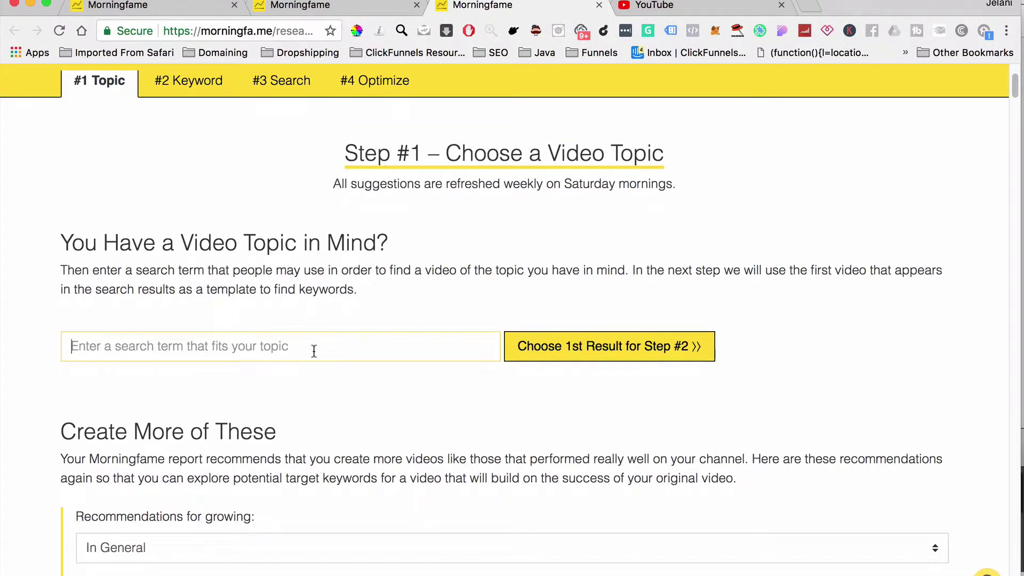
pyautogui.write('youtube gr')
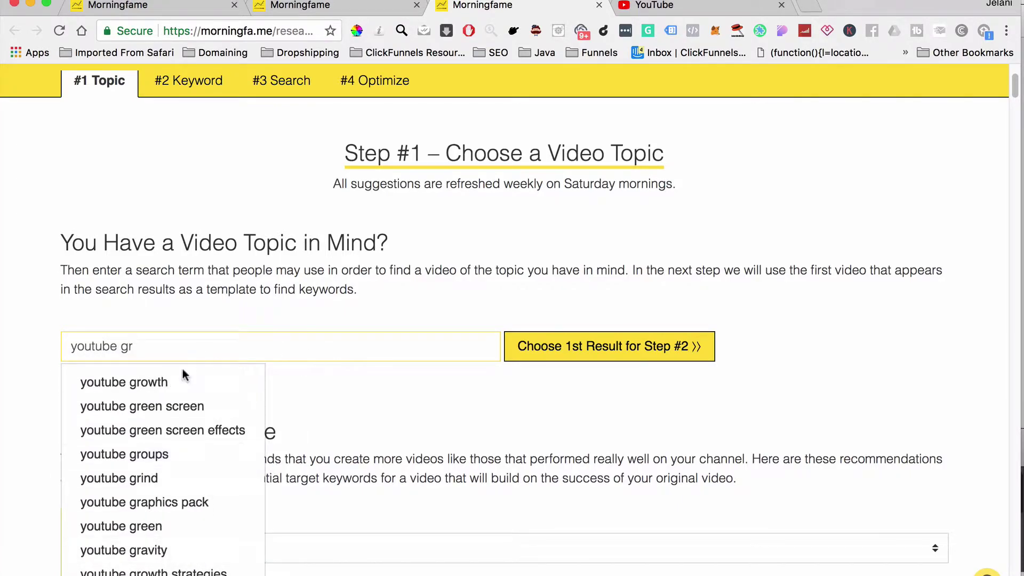
pyautogui.click(172, 383)
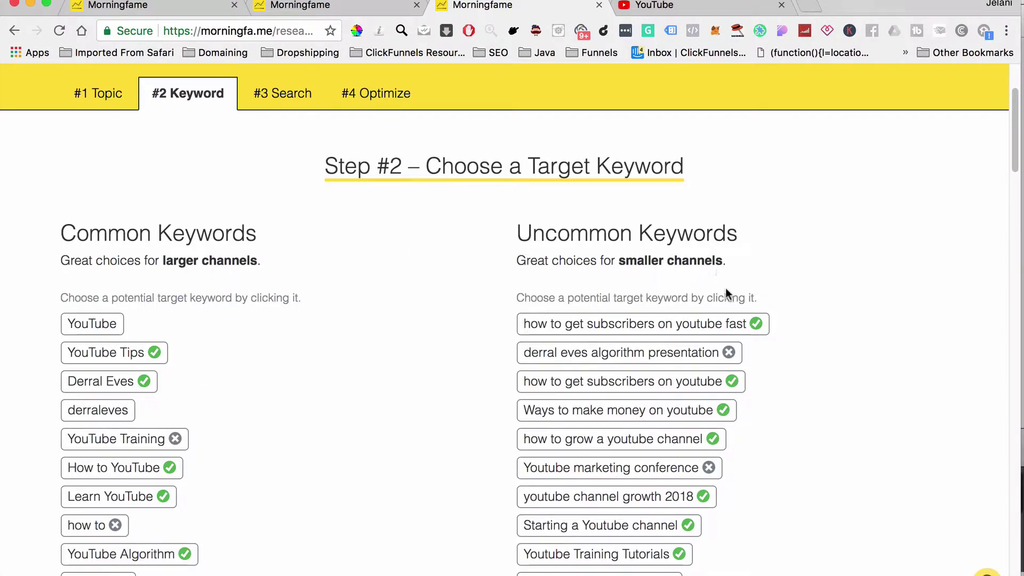
# Examine the common and uncommon target keywords, the selected video's keywords, and the keywords listed under the related videos
pyautogui.scroll(-2, 688, 358)
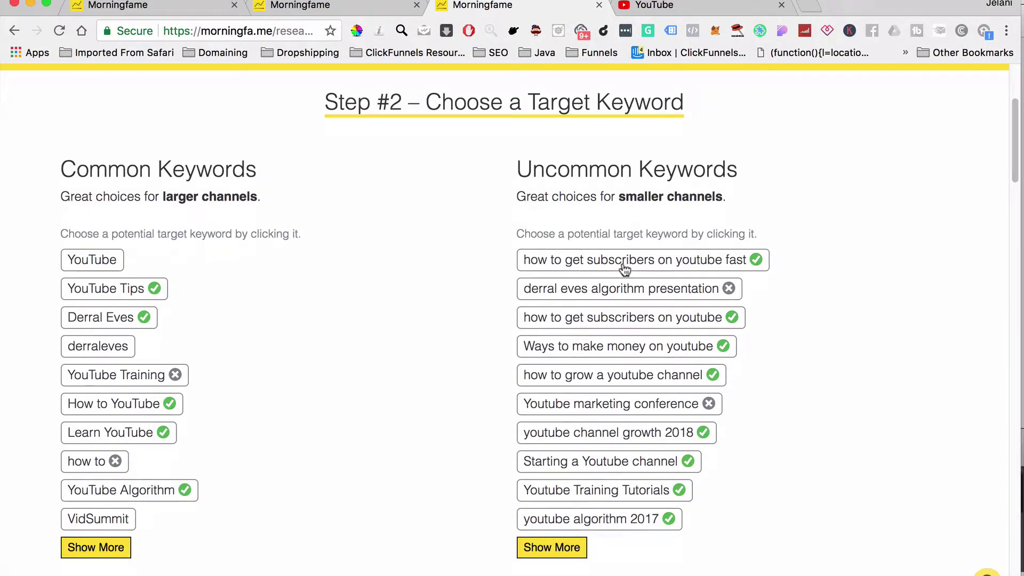
pyautogui.scroll(-8, 616, 271)
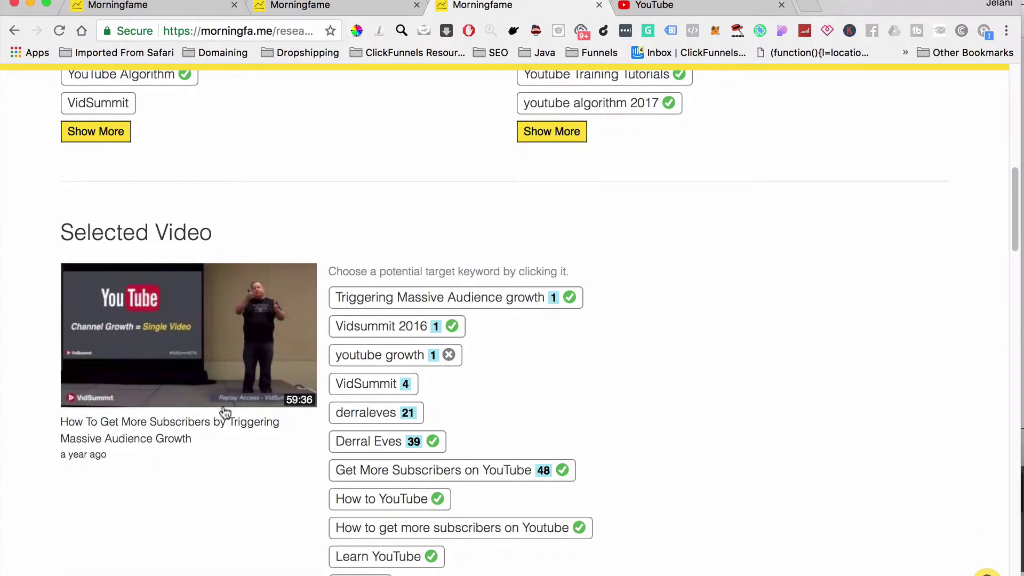
pyautogui.scroll(-2, 234, 408)
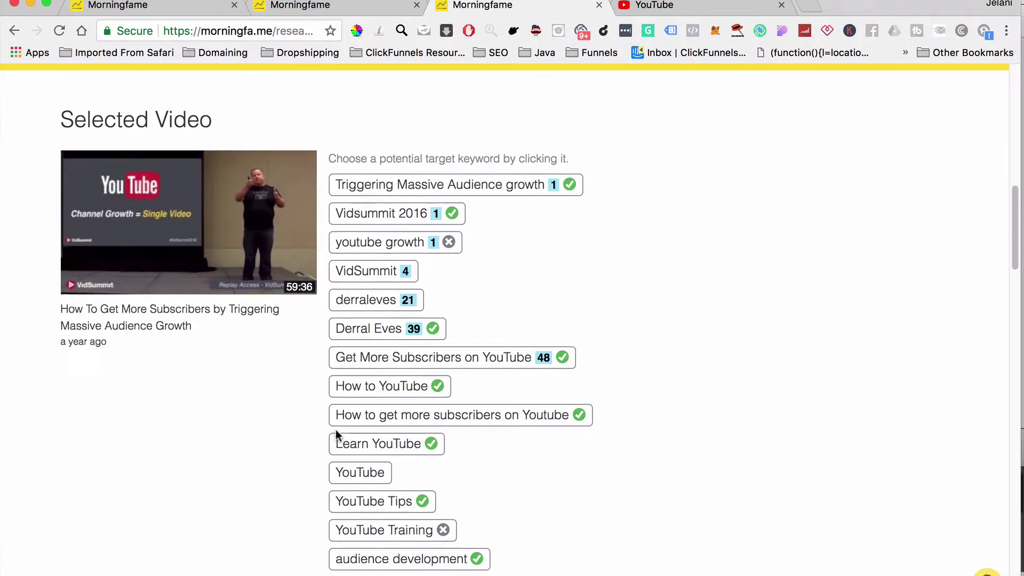
pyautogui.scroll(-12, 336, 435)
pyautogui.scroll(-5, 336, 434)
pyautogui.scroll(-3, 336, 435)
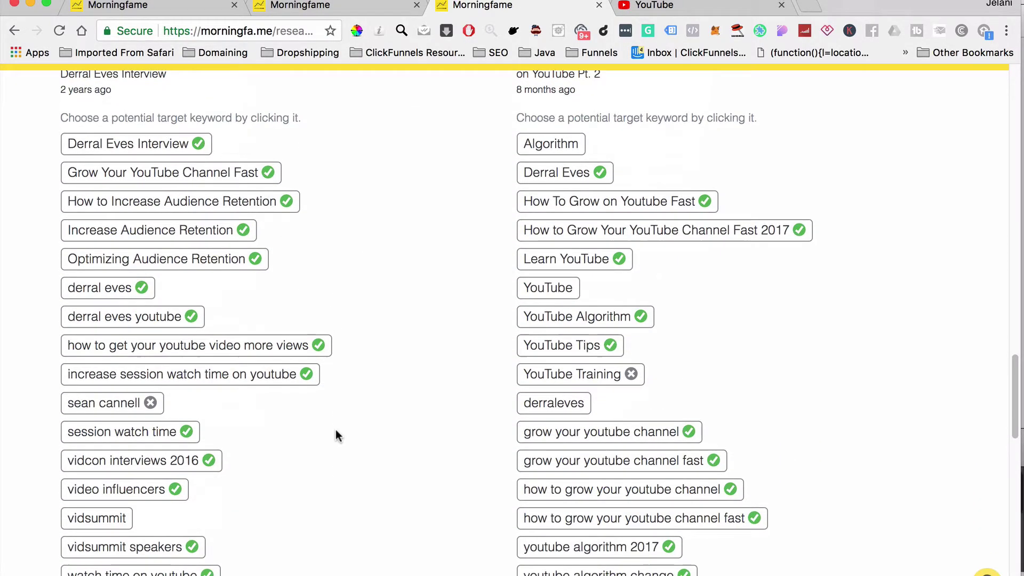
pyautogui.scroll(-7, 335, 434)
pyautogui.scroll(-3, 336, 434)
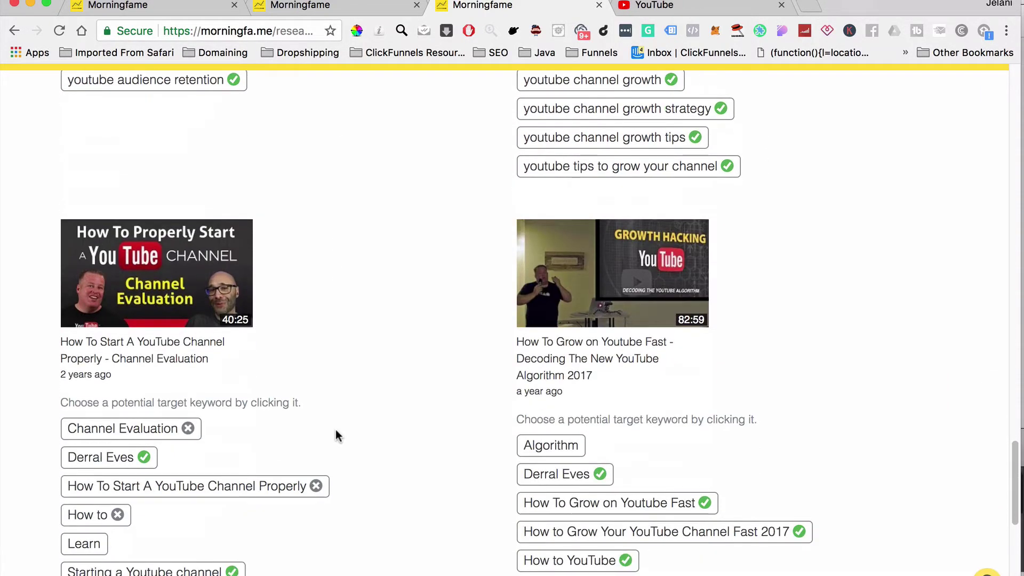
# Choose the uncommon keyword "how to get subscribers on youtube fast" as the target keyword to evaluate
pyautogui.scroll(20, 336, 435)
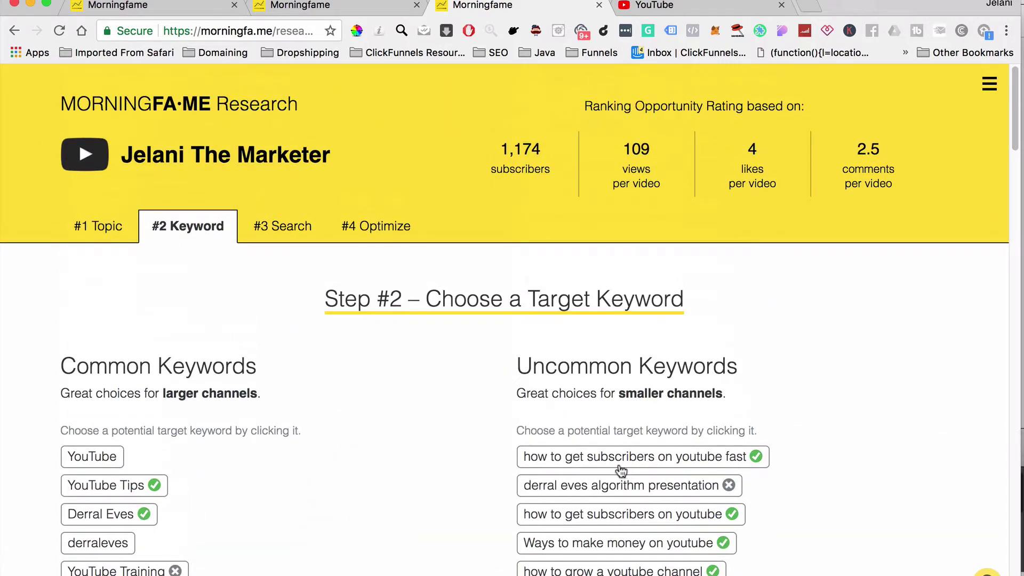
pyautogui.scroll(-2, 618, 468)
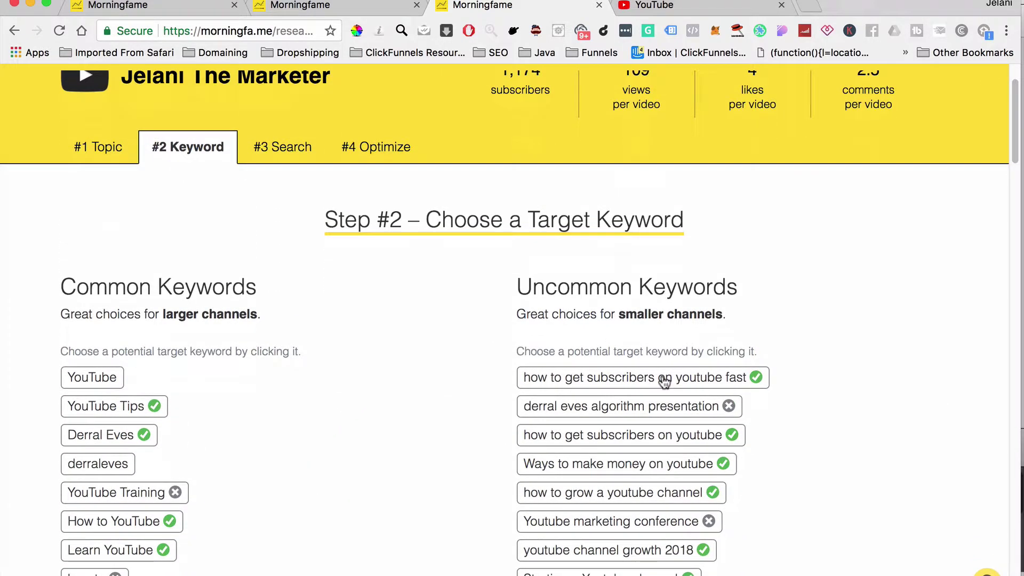
pyautogui.click(666, 380)
pyautogui.click(628, 459)
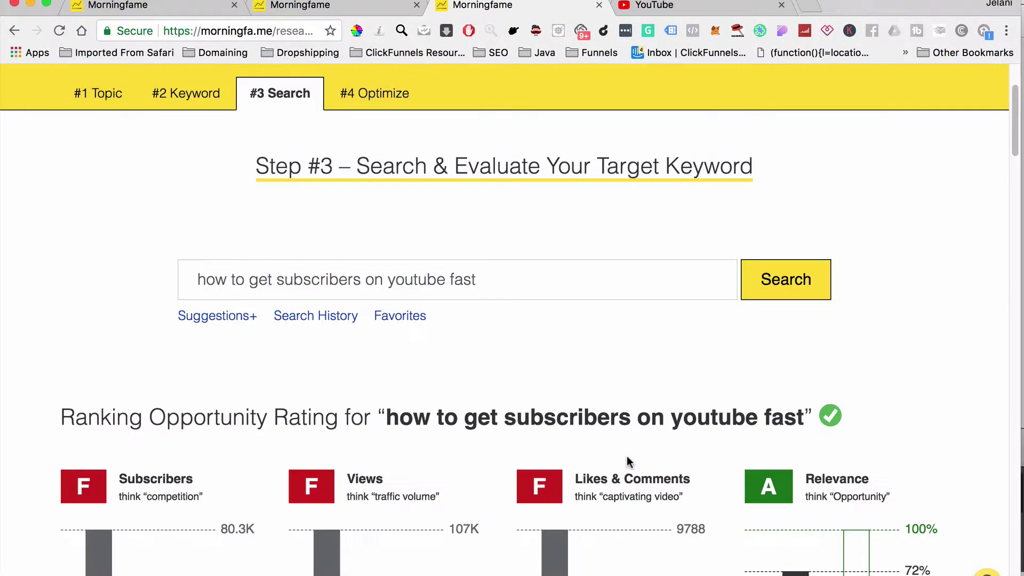
# Examine the Ranking Opportunity Rating grades and the search results for "how to get subscribers on youtube fast"
pyautogui.scroll(-3, 626, 455)
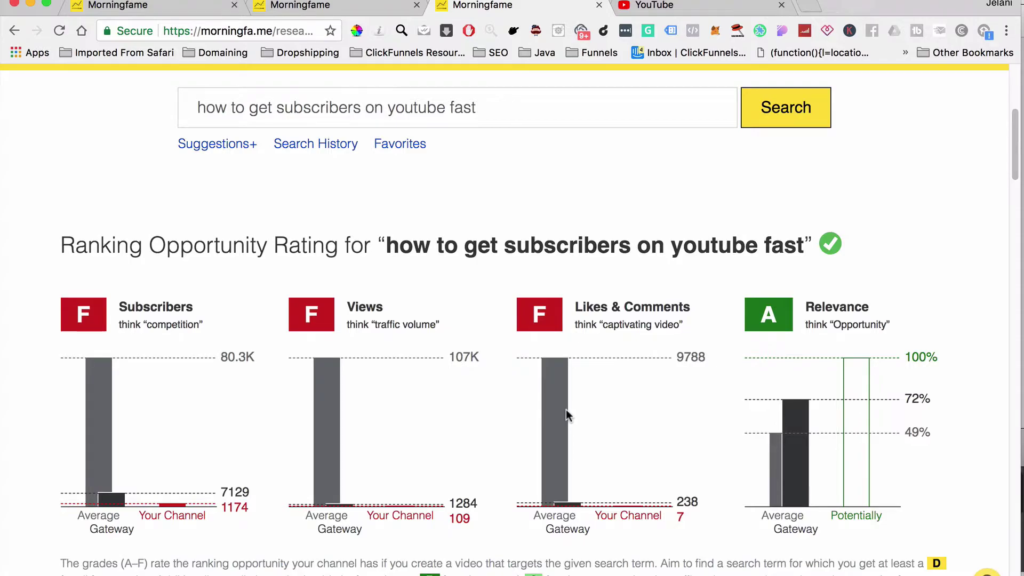
pyautogui.scroll(-3, 566, 414)
pyautogui.scroll(2, 567, 415)
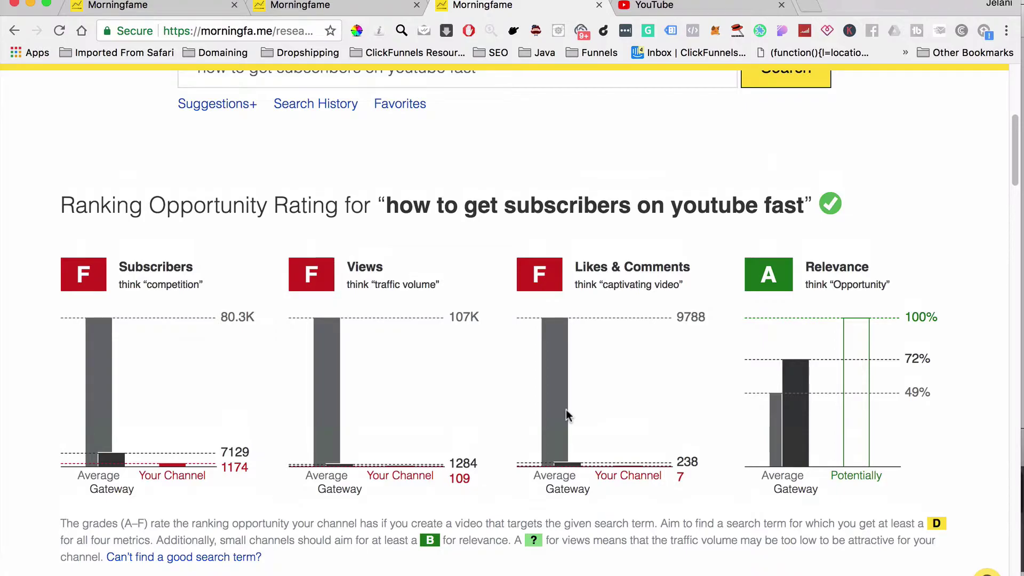
pyautogui.scroll(-9, 565, 409)
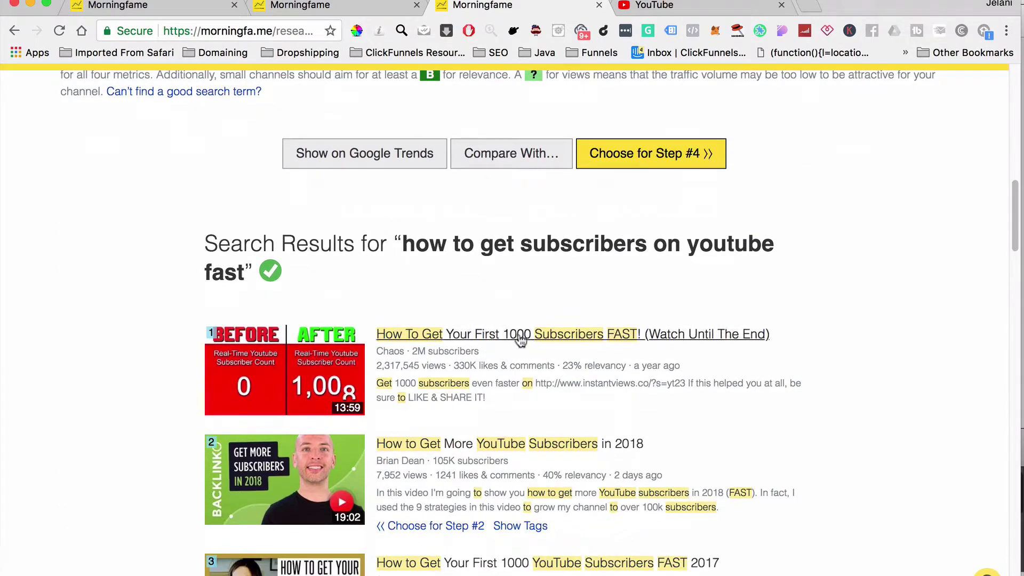
pyautogui.scroll(3, 489, 302)
pyautogui.scroll(4, 489, 302)
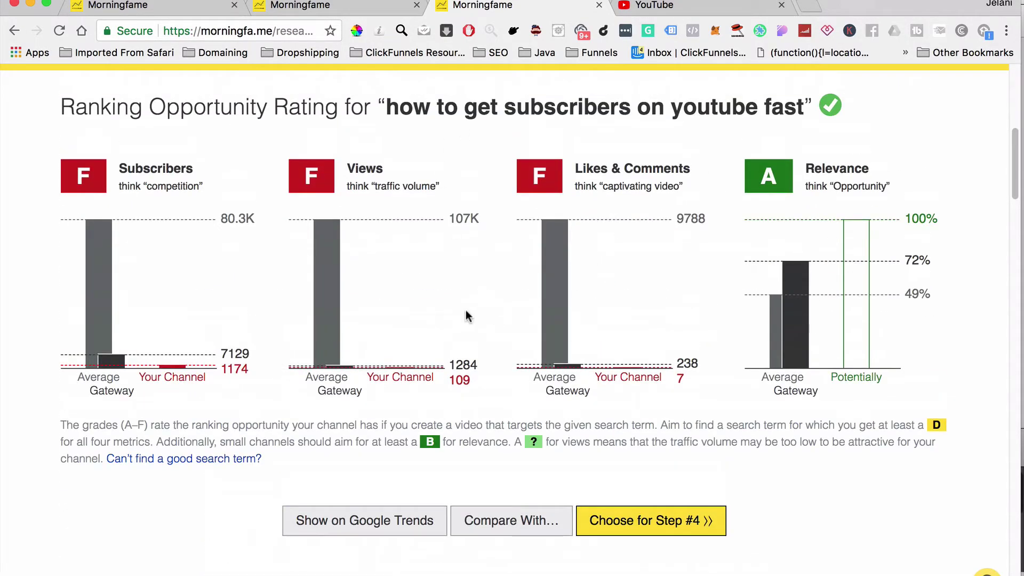
pyautogui.scroll(-4, 672, 318)
pyautogui.scroll(-5, 672, 318)
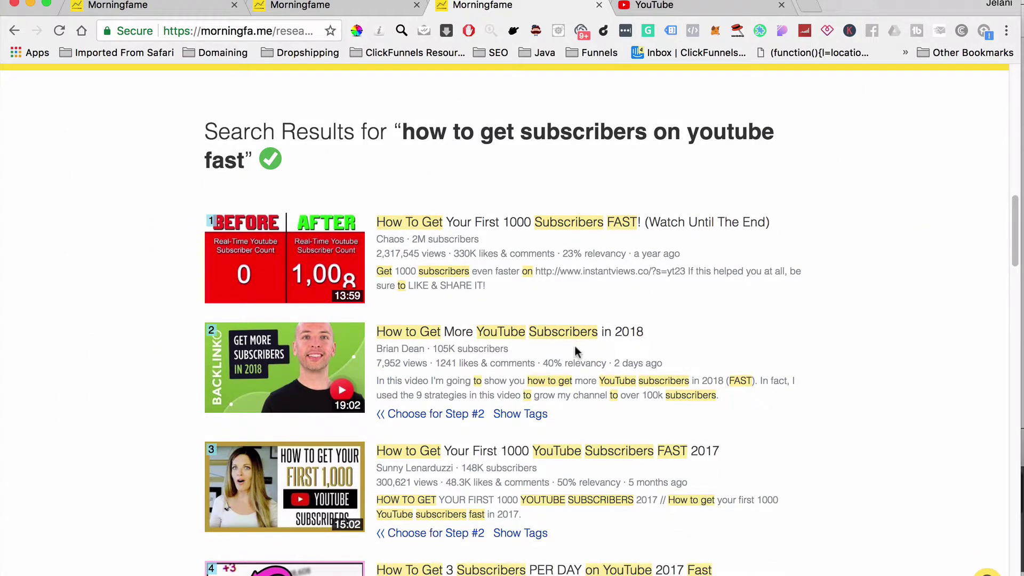
pyautogui.scroll(-9, 575, 351)
pyautogui.scroll(20, 573, 376)
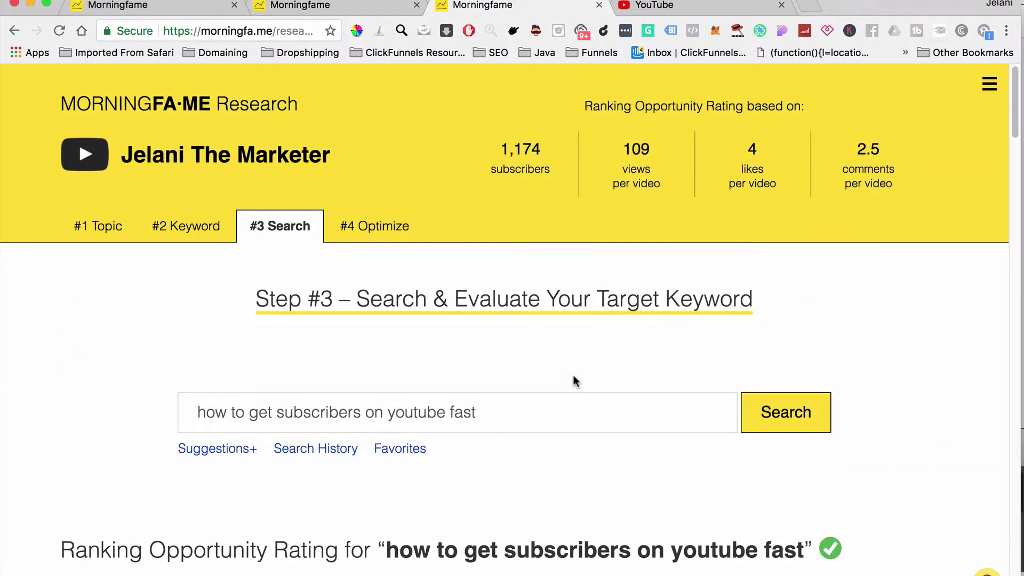
# Return to the video topic step of the research and clear the search term "youtube growth"
pyautogui.click(178, 238)
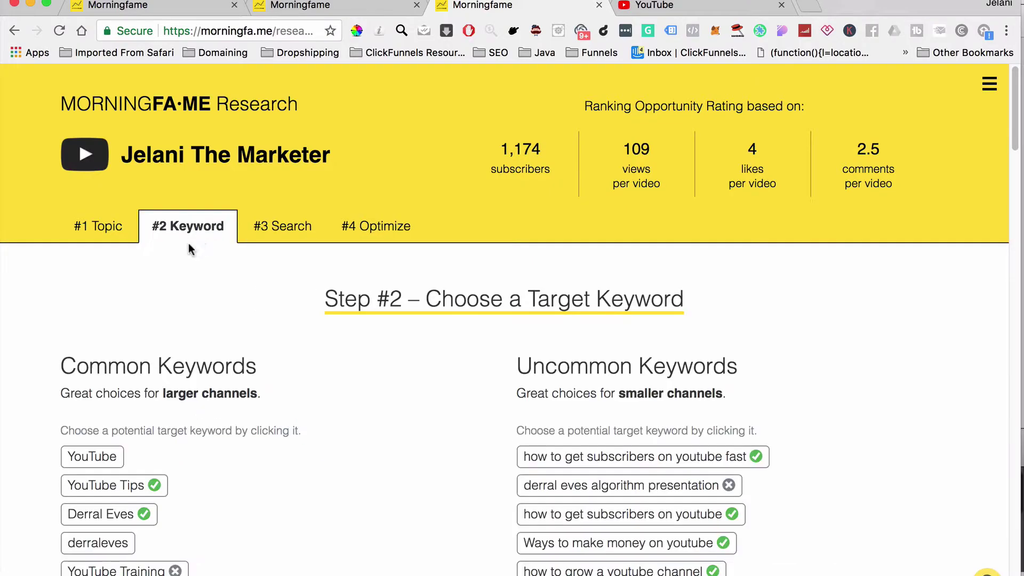
pyautogui.click(96, 235)
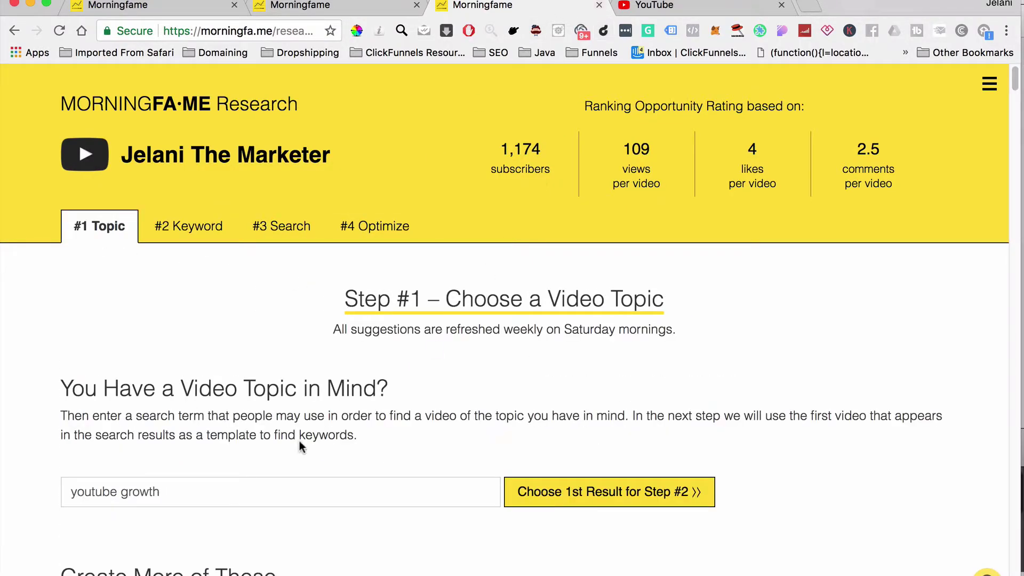
pyautogui.press('super+a')
pyautogui.press('BackSpace')
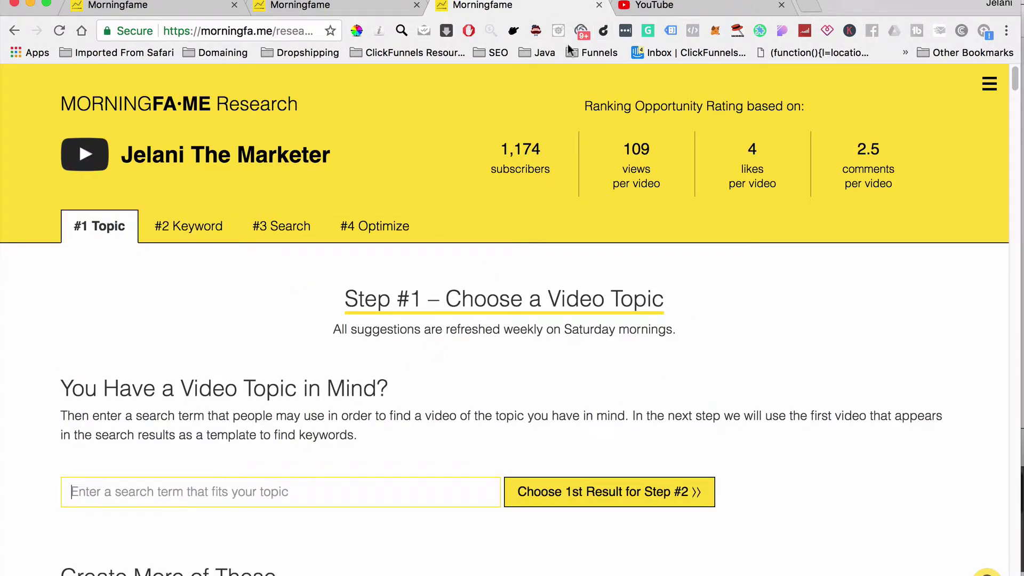
# Switch to YouTube and bring up the search suggestions for "a_ clickfunnels"
pyautogui.click(636, 14)
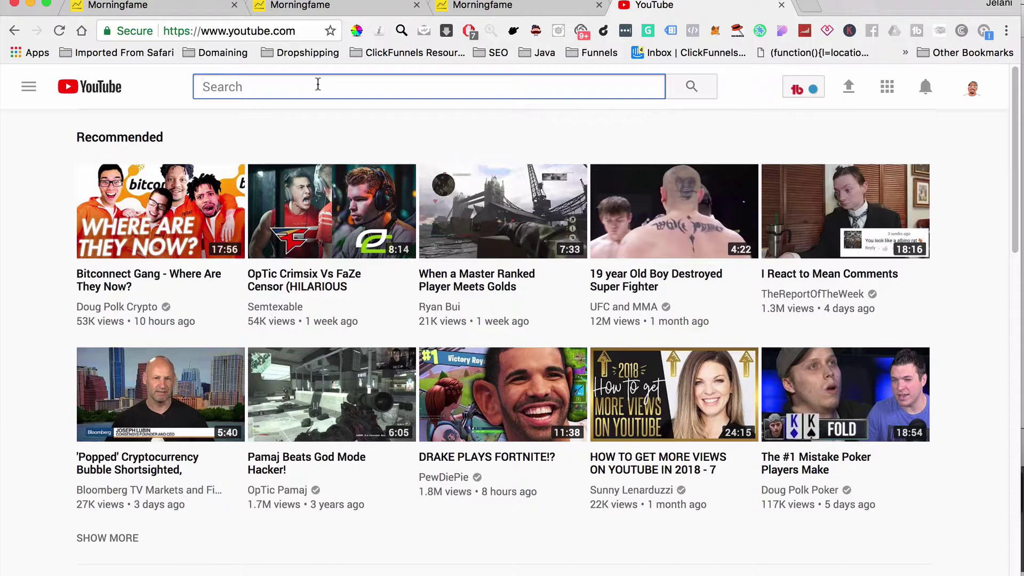
pyautogui.write('_a')
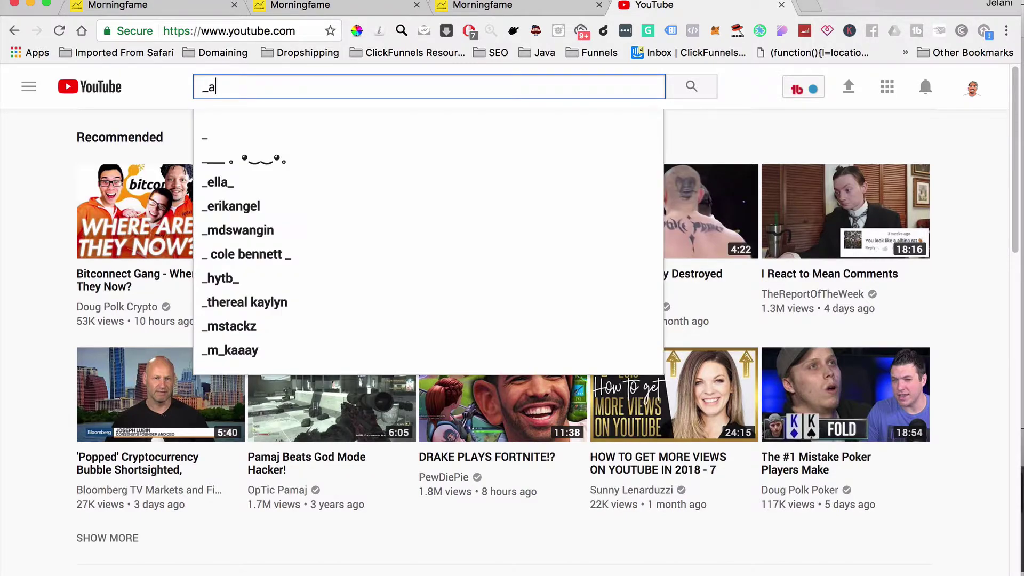
pyautogui.write(' clickfunnels')
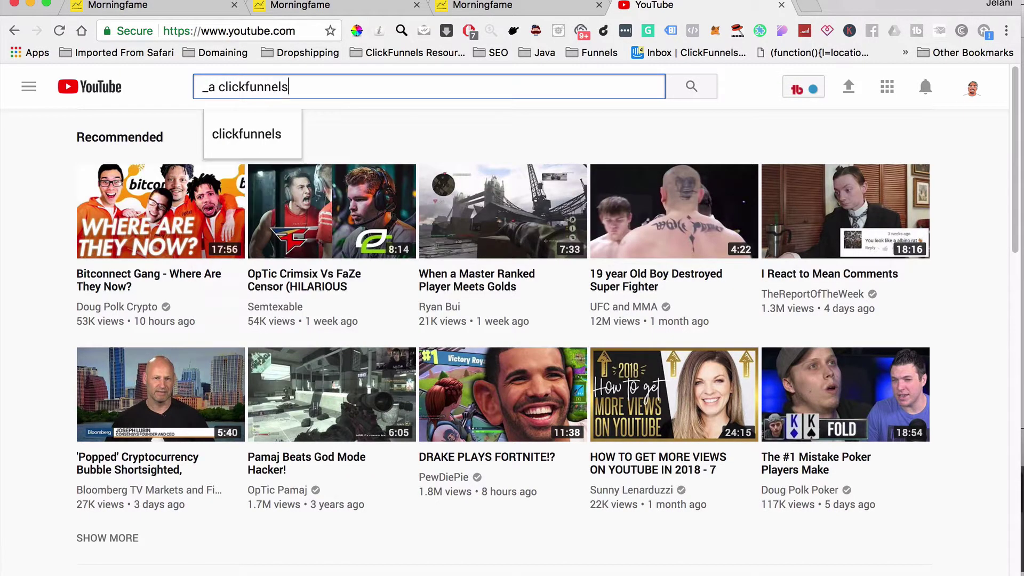
pyautogui.press('BackSpace')
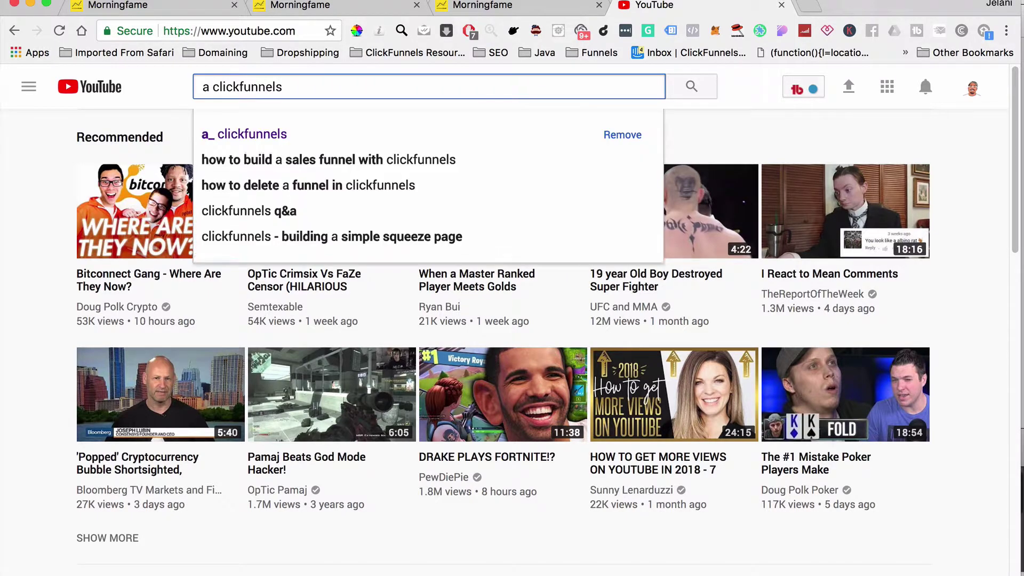
pyautogui.write('_')
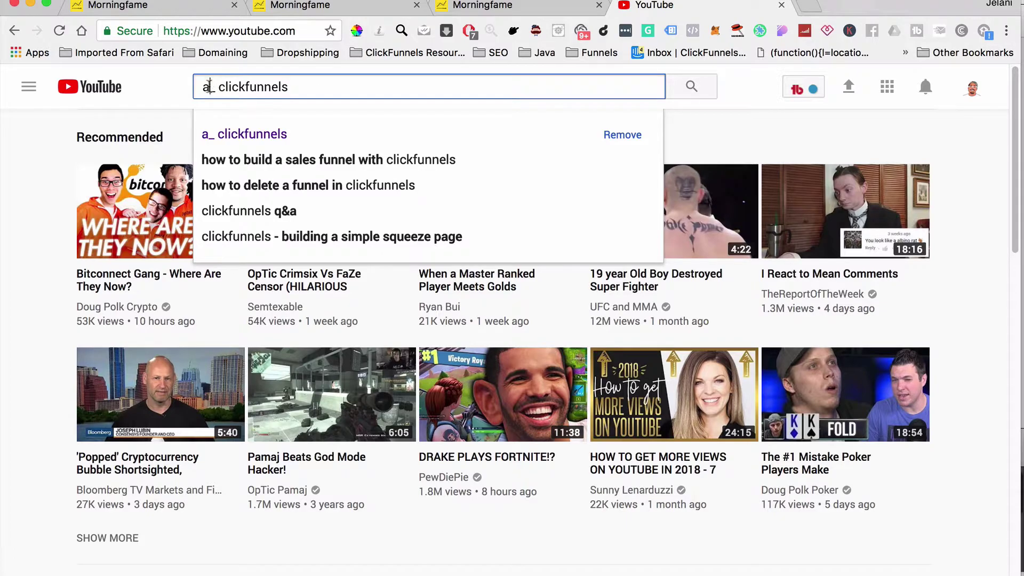
# Compare the YouTube search suggestions by changing the query to "b_ clickfunnels" and back to "a_ clickfunnels"
pyautogui.press('BackSpace')
pyautogui.write('b')
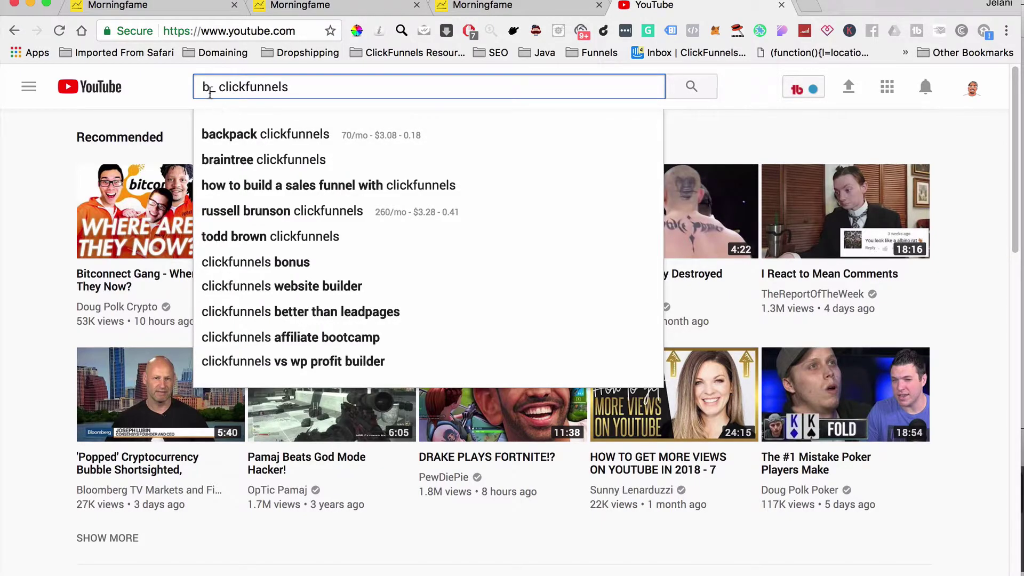
pyautogui.press('BackSpace')
pyautogui.write('a')
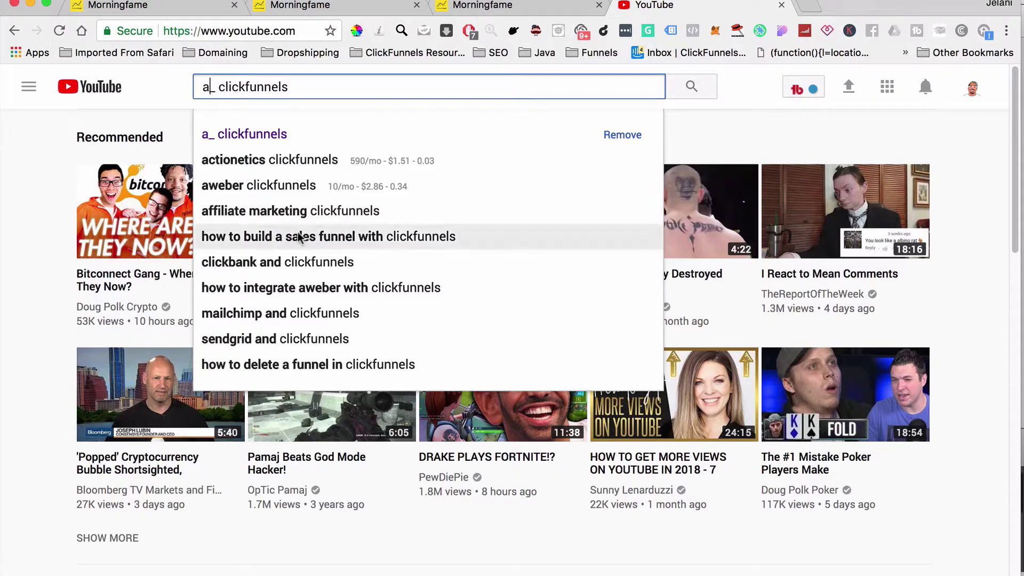
# Look through YouTube's suggestions for "_ clickfunnels" with the leading letter set to b, c, d, e, f and h in turn
pyautogui.click(207, 87)
pyautogui.press('BackSpace')
pyautogui.write('b')
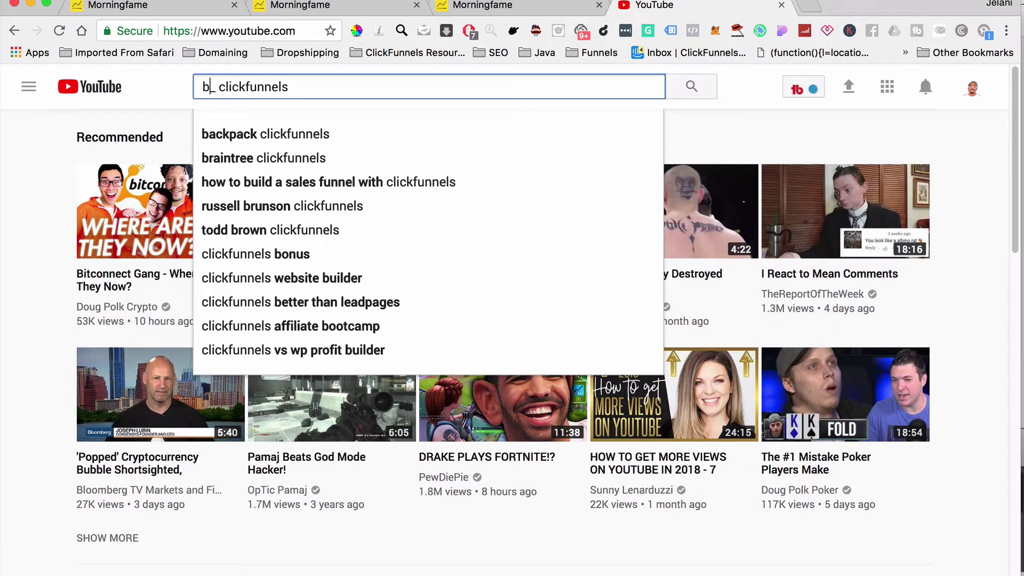
pyautogui.press('BackSpace')
pyautogui.write('c')
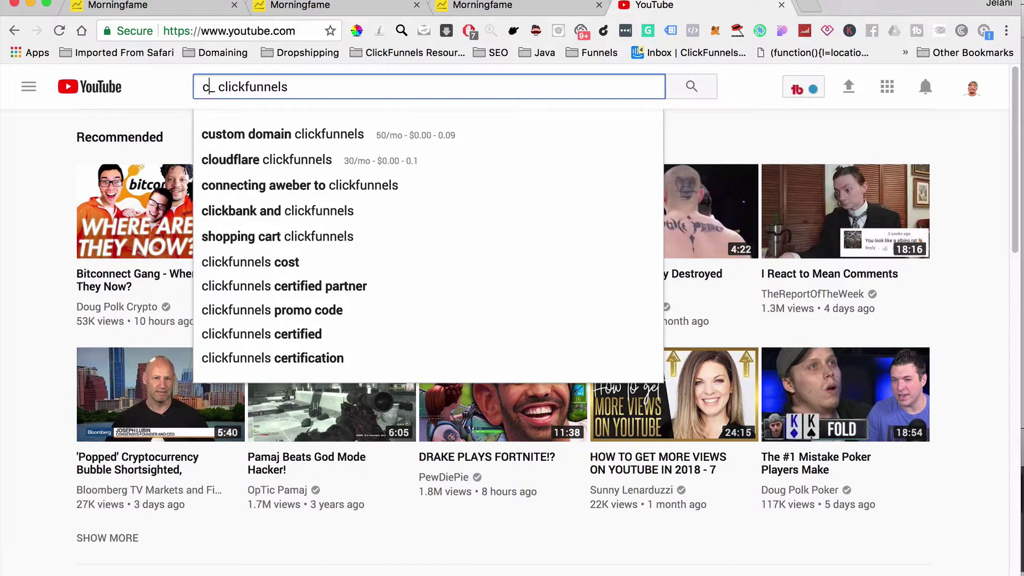
pyautogui.press('BackSpace')
pyautogui.write('d')
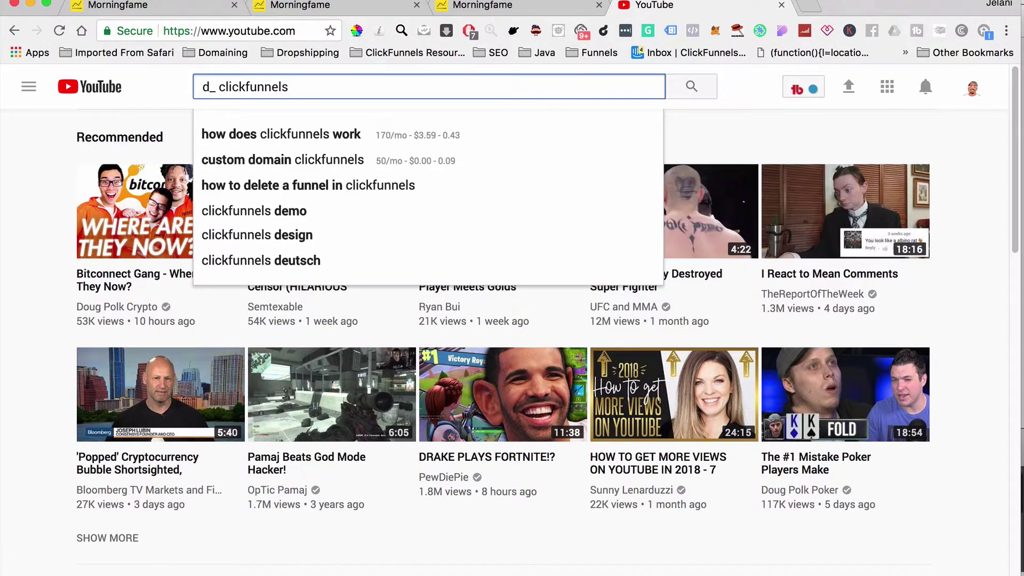
pyautogui.press('BackSpace')
pyautogui.write('e')
pyautogui.press('BackSpace')
pyautogui.write('f')
pyautogui.press('BackSpace')
pyautogui.write('h')
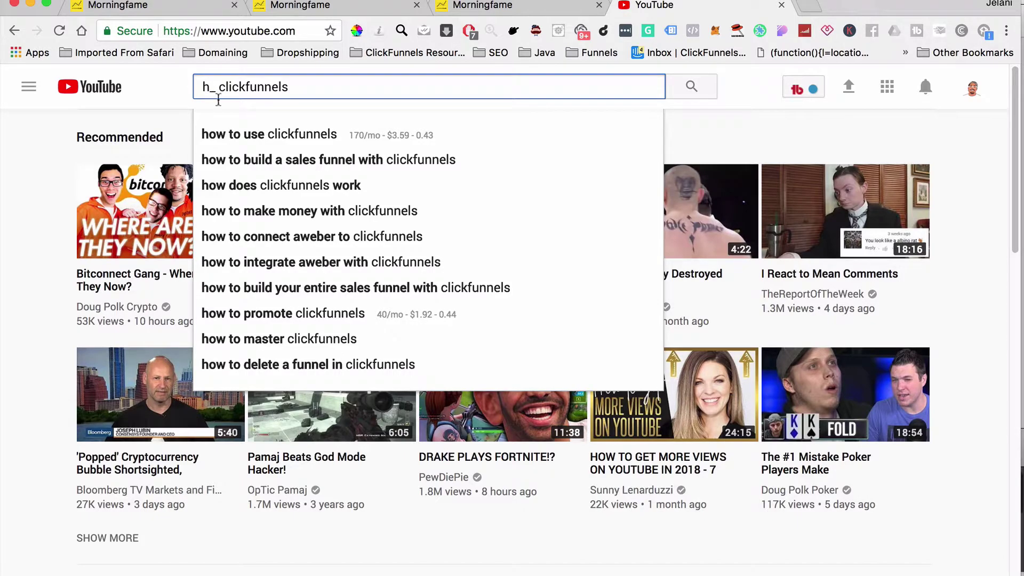
# Switch back to Morningfame, enter "how to use clickfunnels" as the video topic and choose its first result for keyword selection
pyautogui.click(472, 6)
pyautogui.click(210, 484)
pyautogui.write('how to use clikcu')
pyautogui.press('BackSpace')
pyautogui.write('funnels')
pyautogui.click(209, 528)
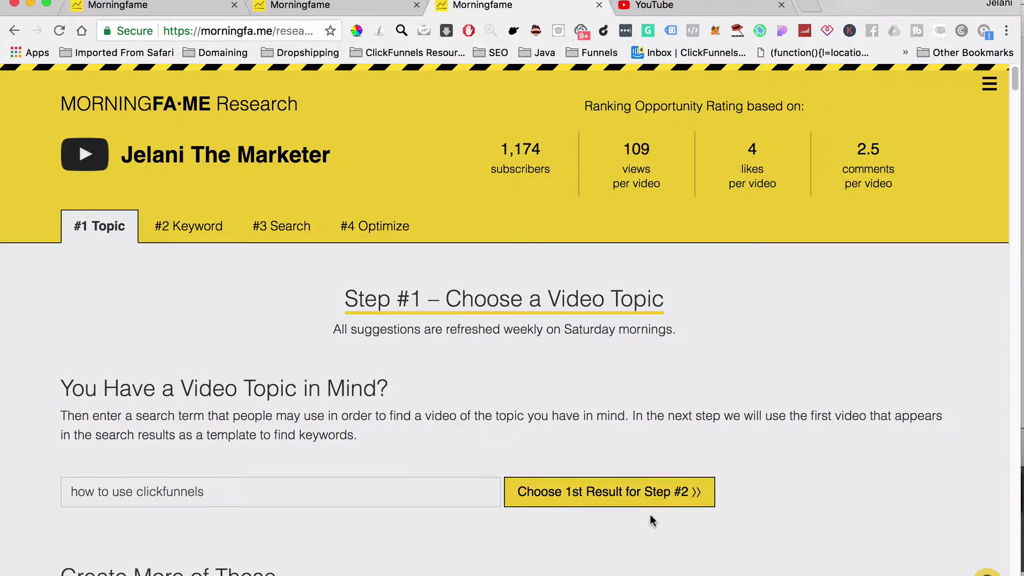
# Examine the common and uncommon keywords for the ClickFunnels topic and those listed under the selected and related videos
pyautogui.scroll(-3, 649, 514)
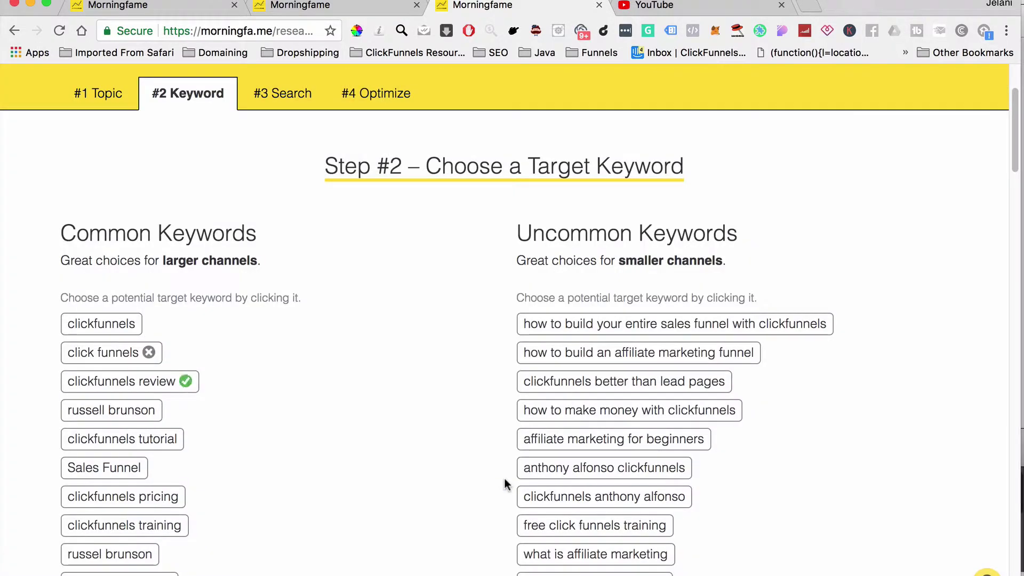
pyautogui.scroll(-4, 504, 477)
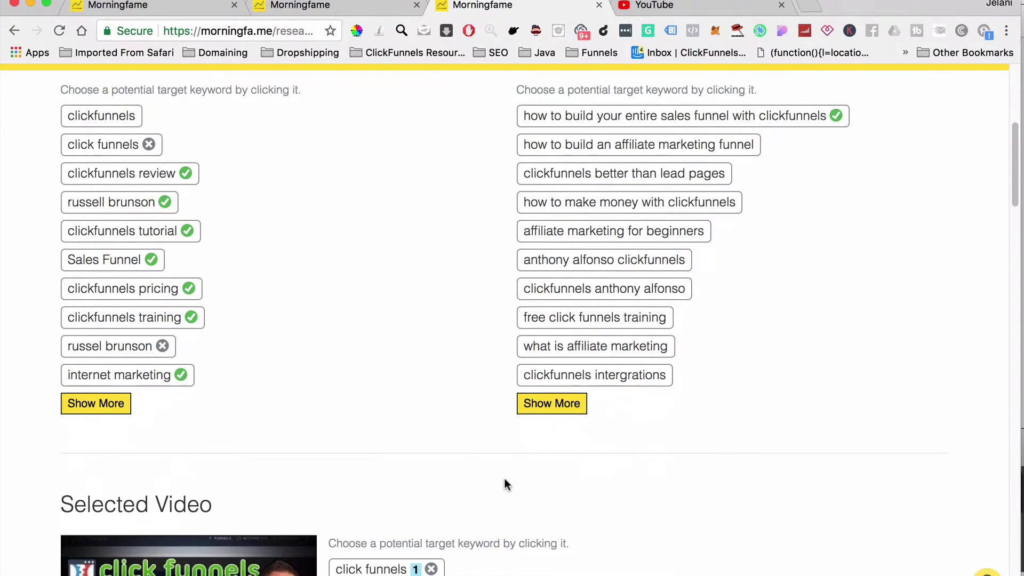
pyautogui.scroll(-5, 504, 478)
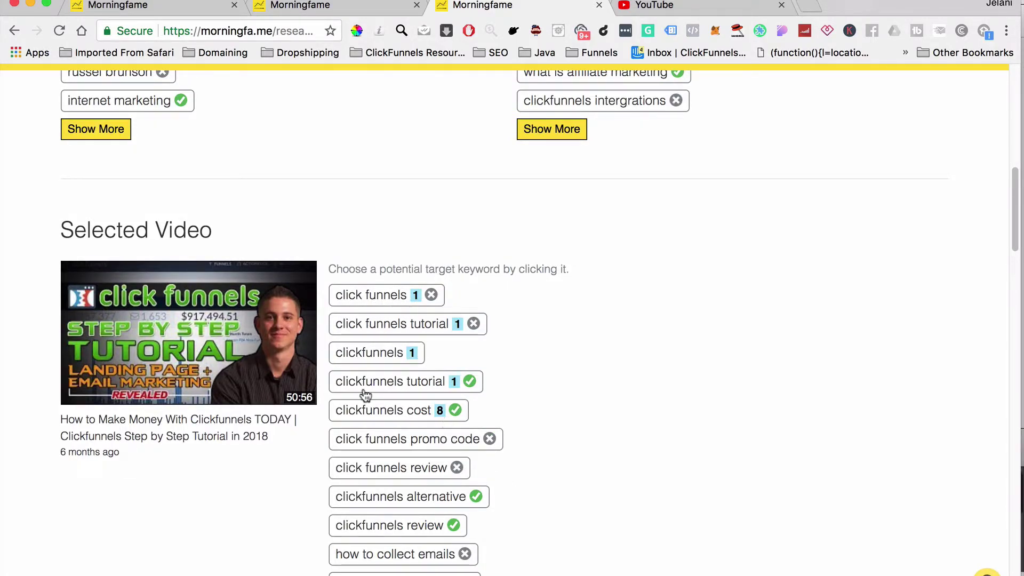
pyautogui.scroll(-7, 459, 416)
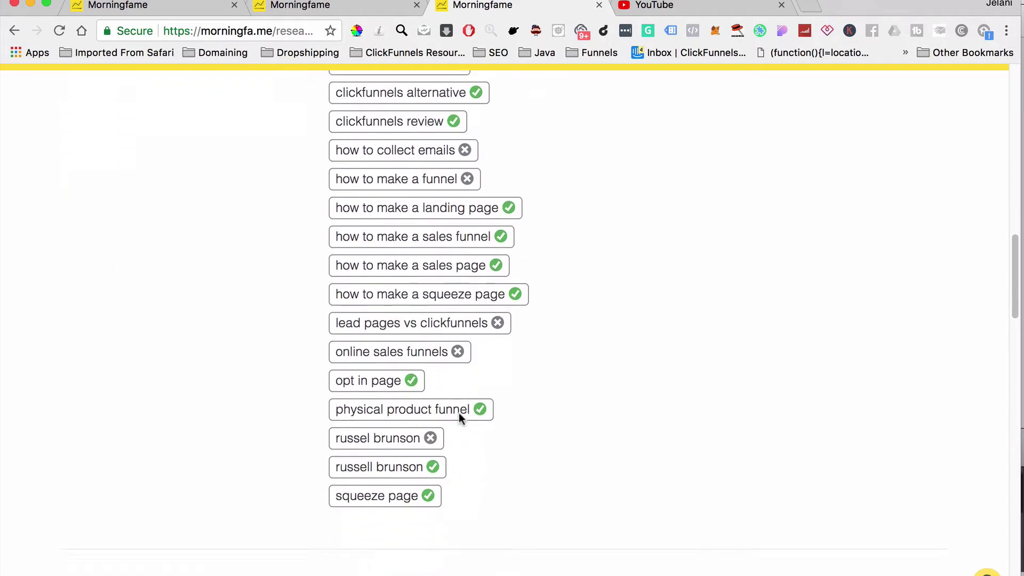
pyautogui.scroll(-15, 459, 414)
pyautogui.scroll(-12, 459, 414)
pyautogui.scroll(-5, 458, 411)
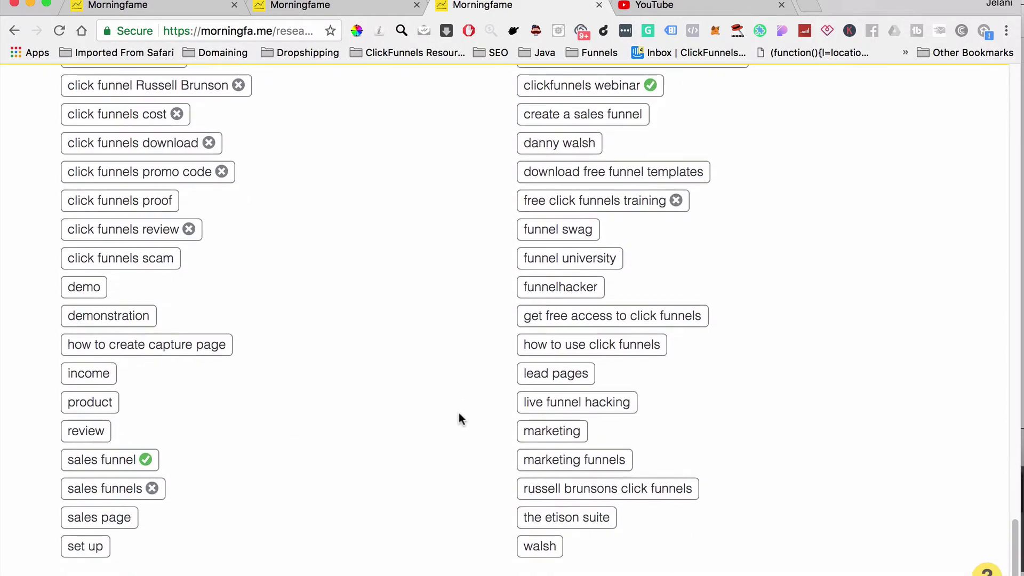
pyautogui.scroll(-10, 458, 413)
pyautogui.scroll(-5, 459, 418)
pyautogui.scroll(15, 459, 423)
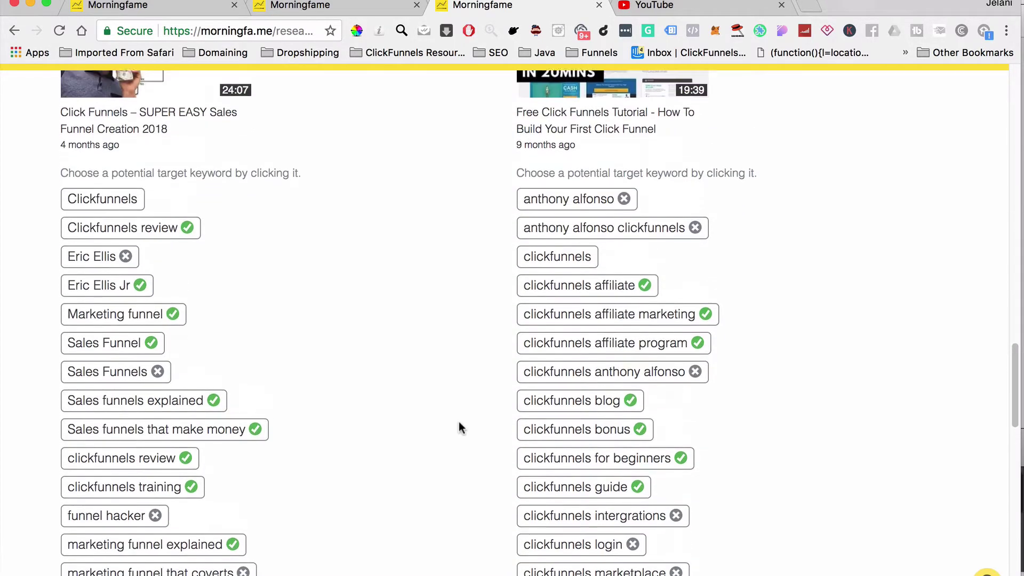
pyautogui.scroll(3, 458, 445)
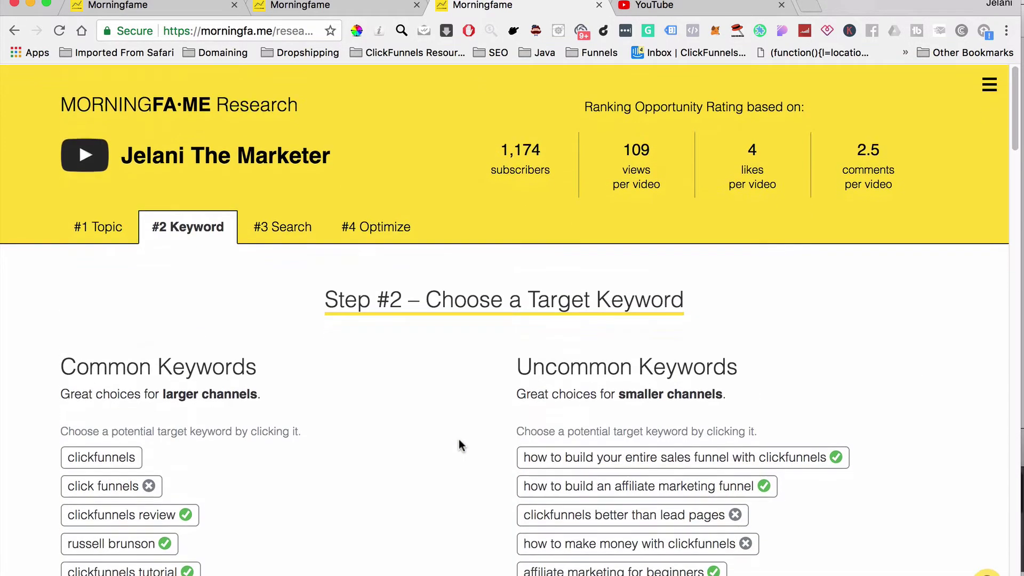
# Review the common and uncommon keyword lists again and check the search details of the selected video's keyword "click funnels tutorial"
pyautogui.scroll(-4, 458, 445)
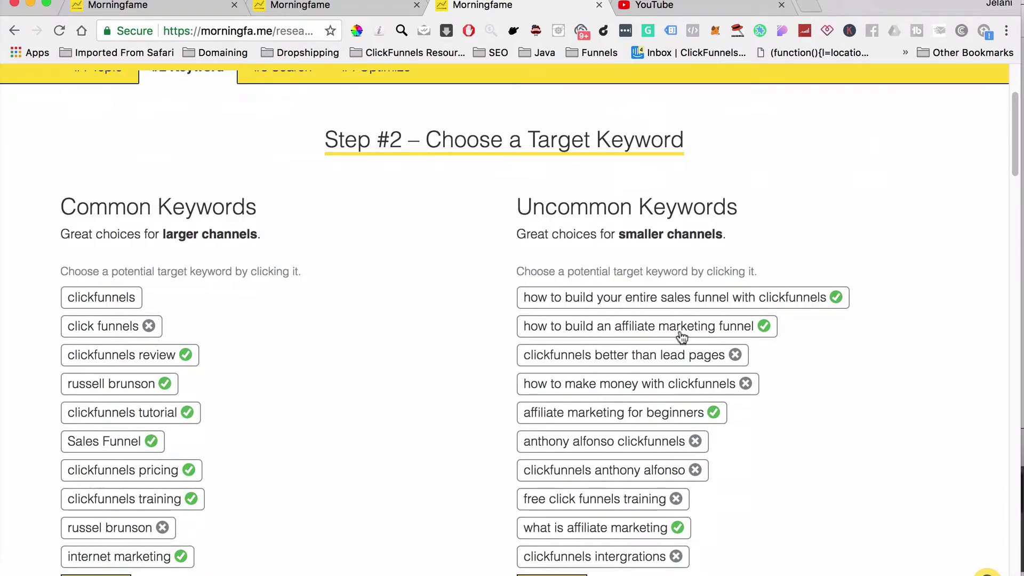
pyautogui.scroll(-3, 688, 309)
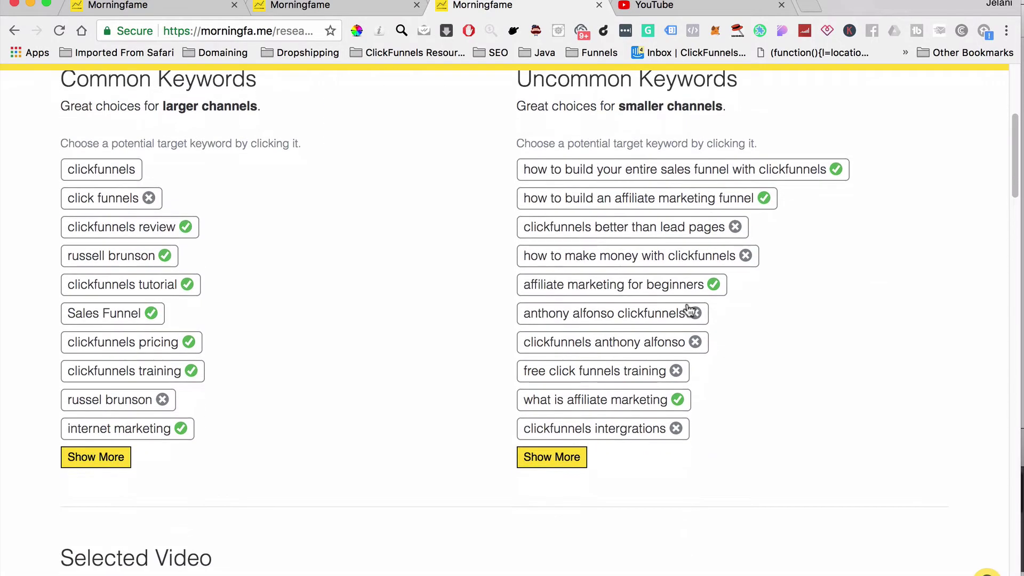
pyautogui.scroll(-4, 427, 411)
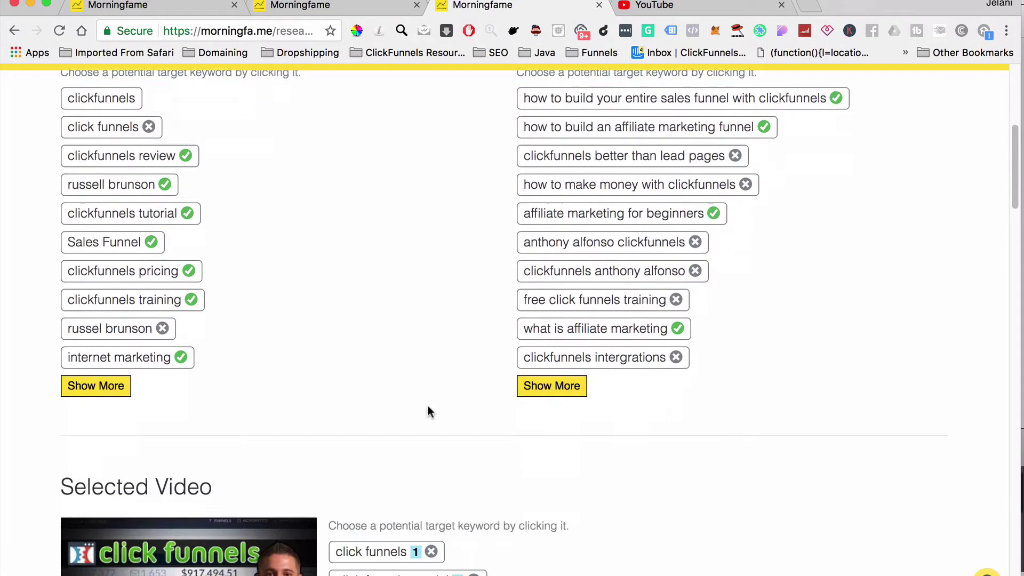
pyautogui.moveTo(399, 477)
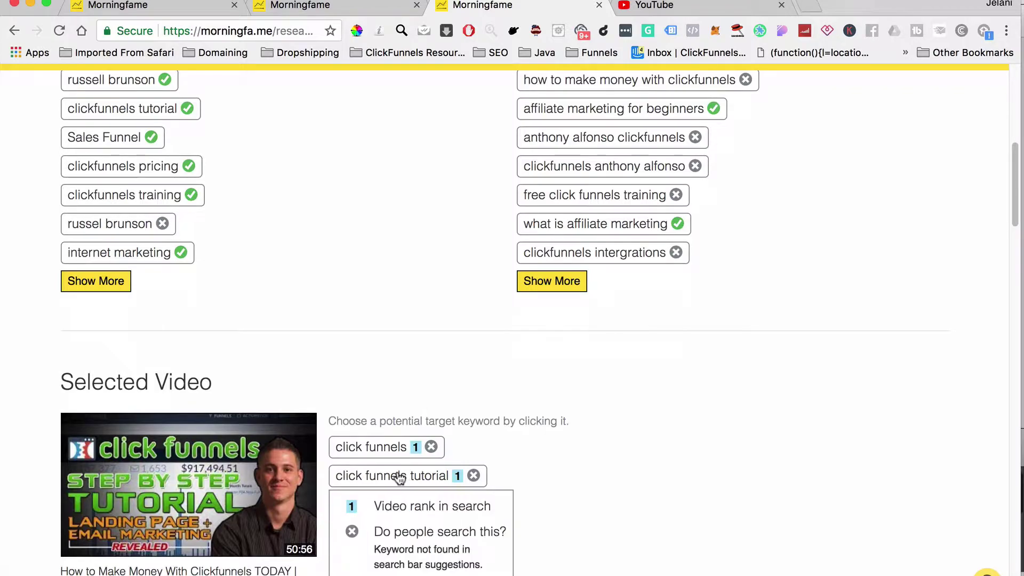
# Choose "click funnels tutorial" as the potential target keyword and review its ranking opportunity grades and search results
pyautogui.scroll(-2, 399, 478)
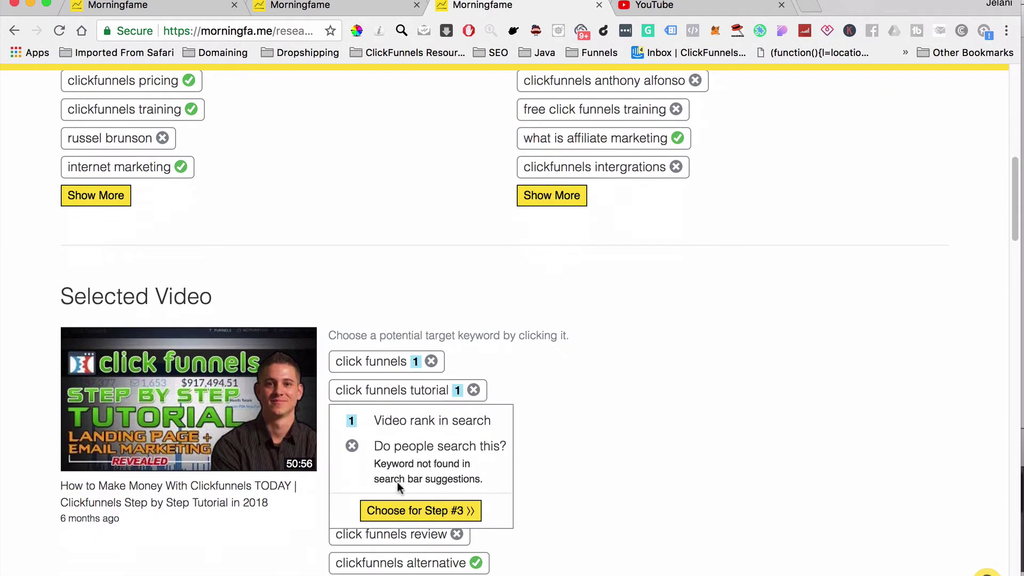
pyautogui.click(420, 511)
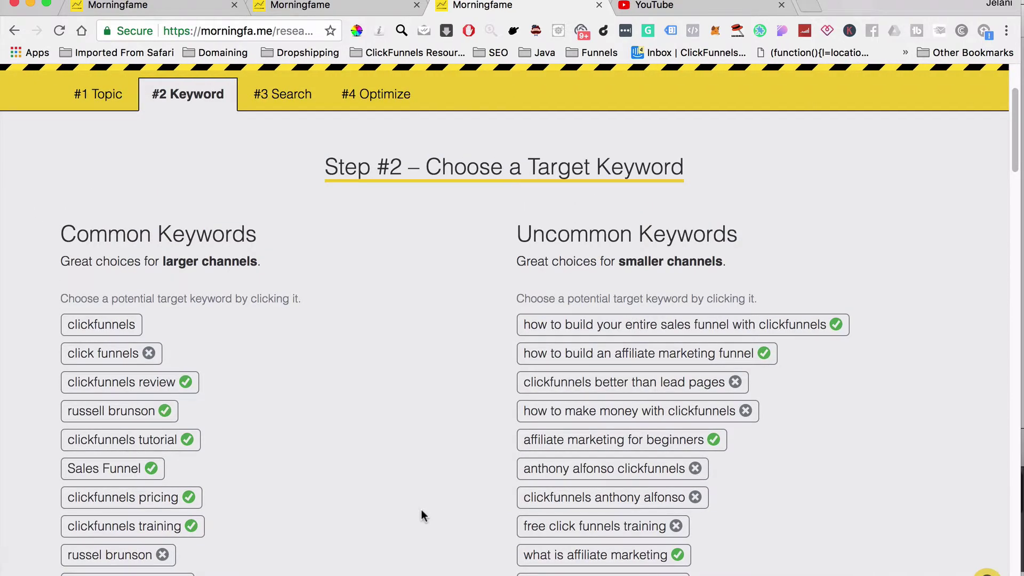
pyautogui.scroll(-4, 421, 509)
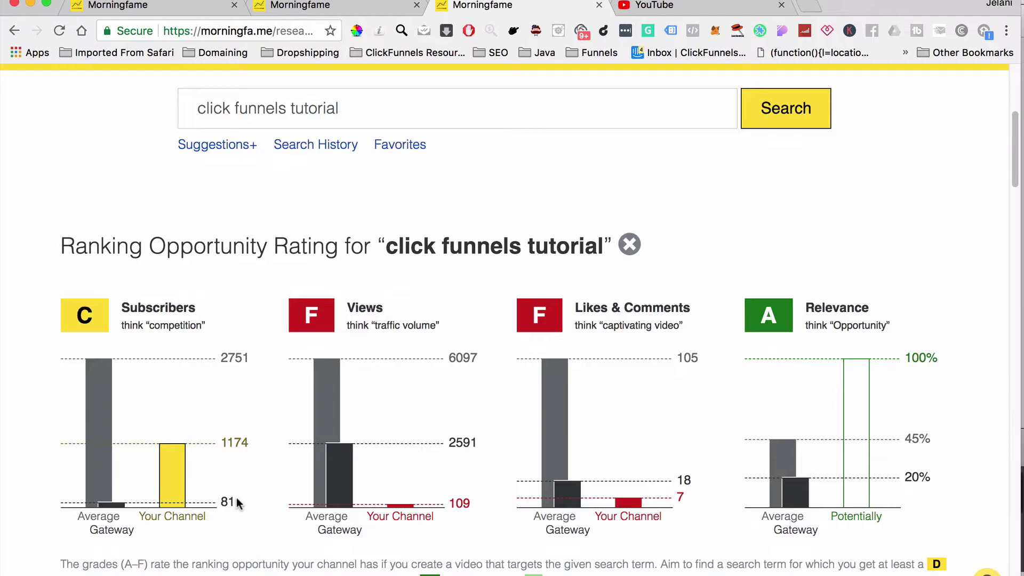
pyautogui.scroll(-10, 237, 442)
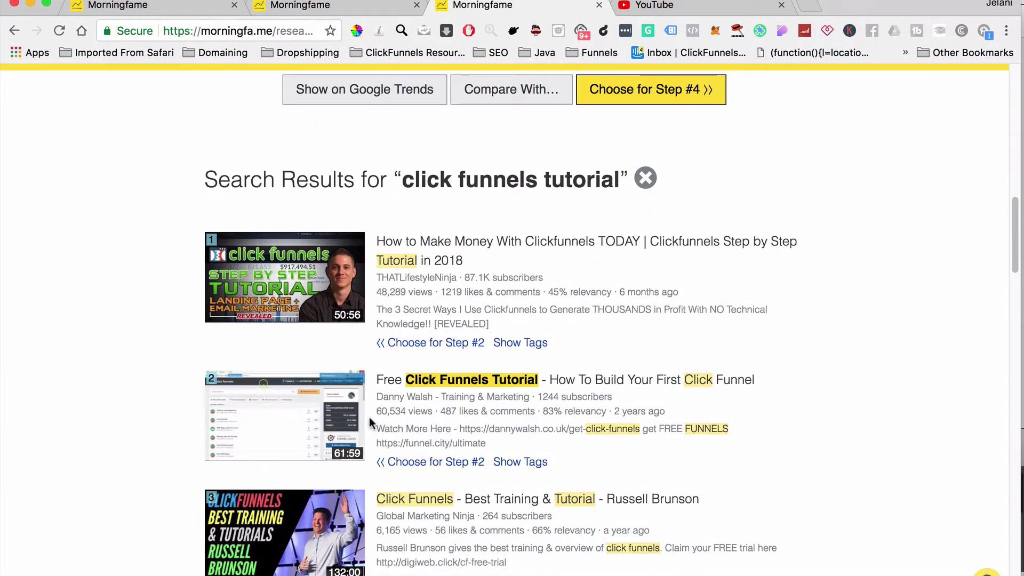
pyautogui.scroll(5, 371, 395)
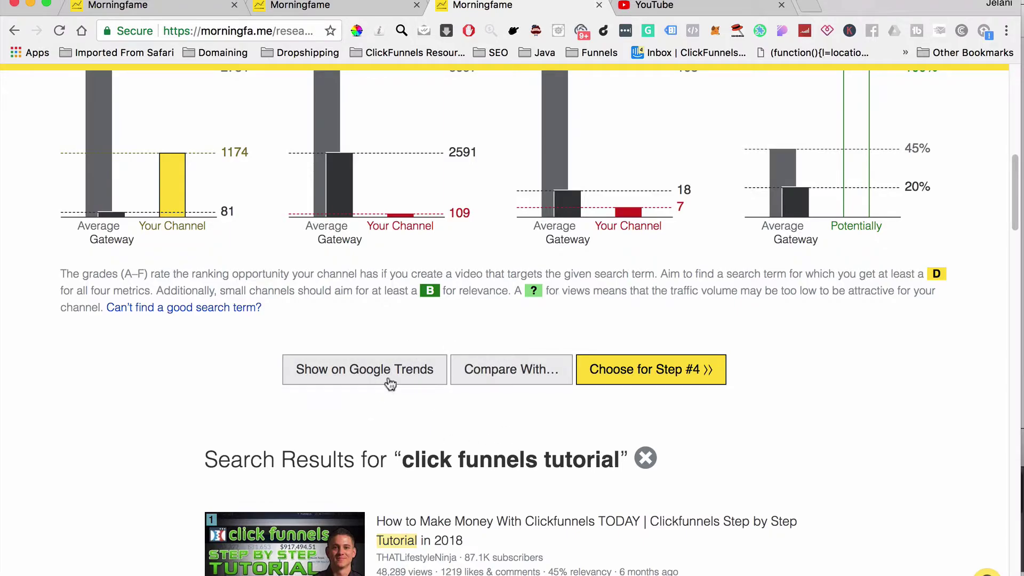
pyautogui.scroll(6, 411, 375)
# Look up the search interest for "click funnels tutorial" on Google Trends and close the trends page
pyautogui.scroll(-5, 413, 375)
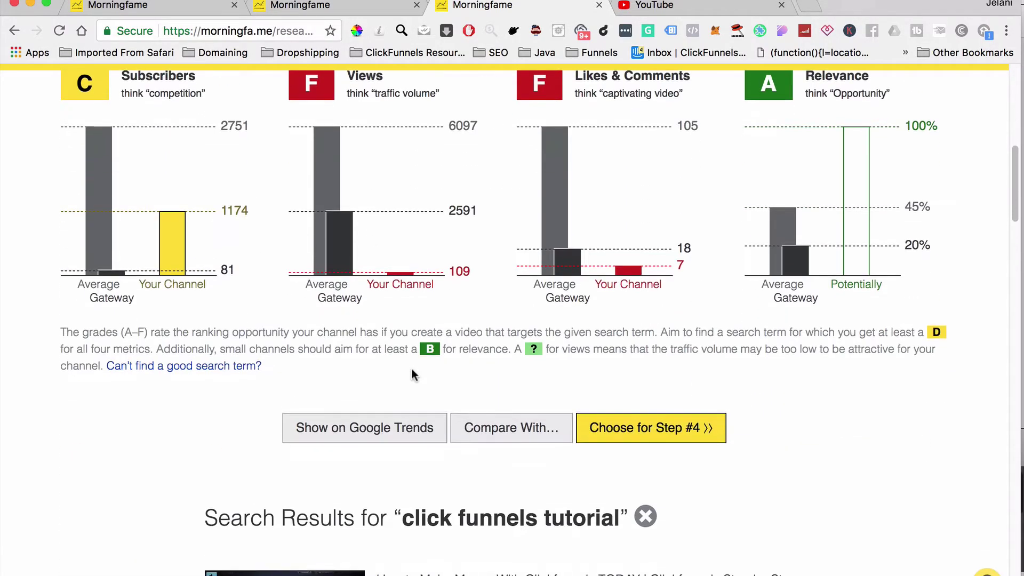
pyautogui.click(382, 434)
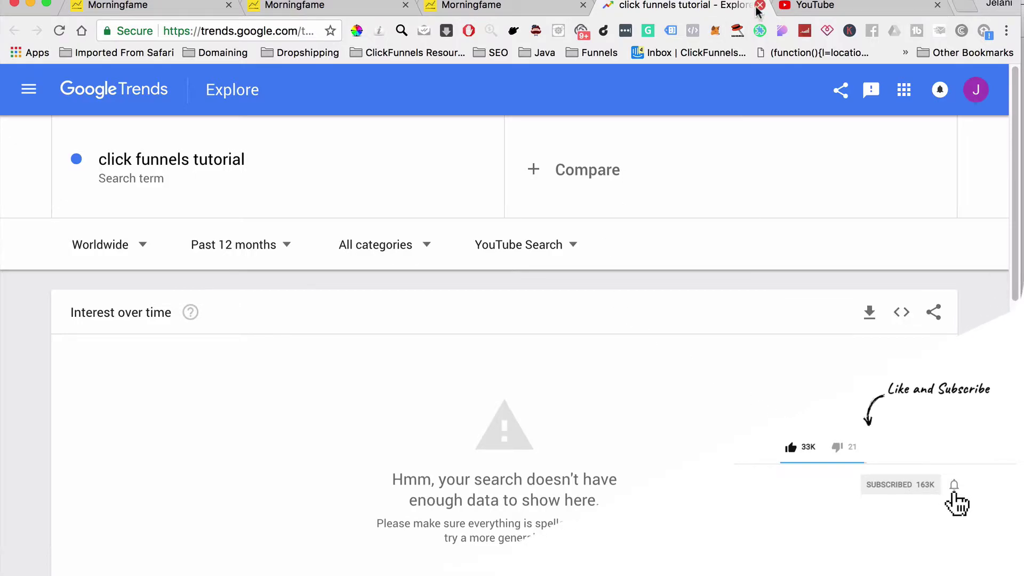
pyautogui.click(760, 5)
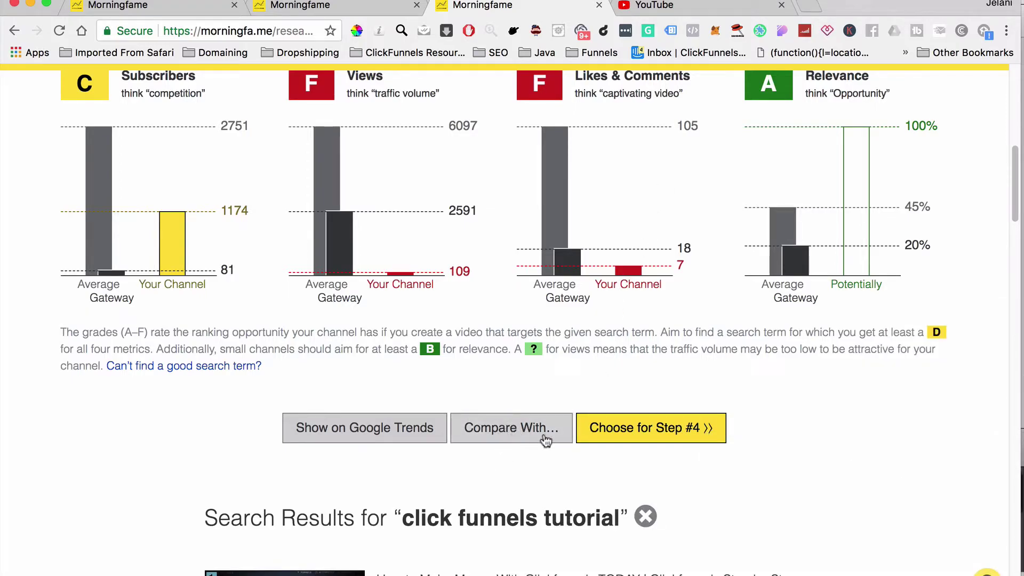
# Choose the keyword for metadata optimization and extend the video title to "click funnels tutorial + how to start making money"
pyautogui.click(647, 432)
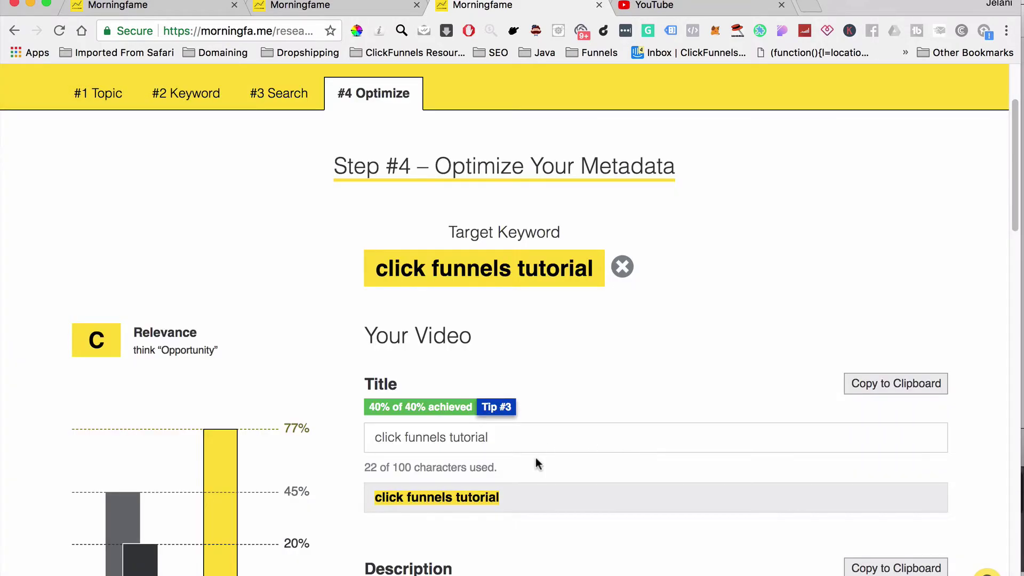
pyautogui.scroll(-4, 536, 457)
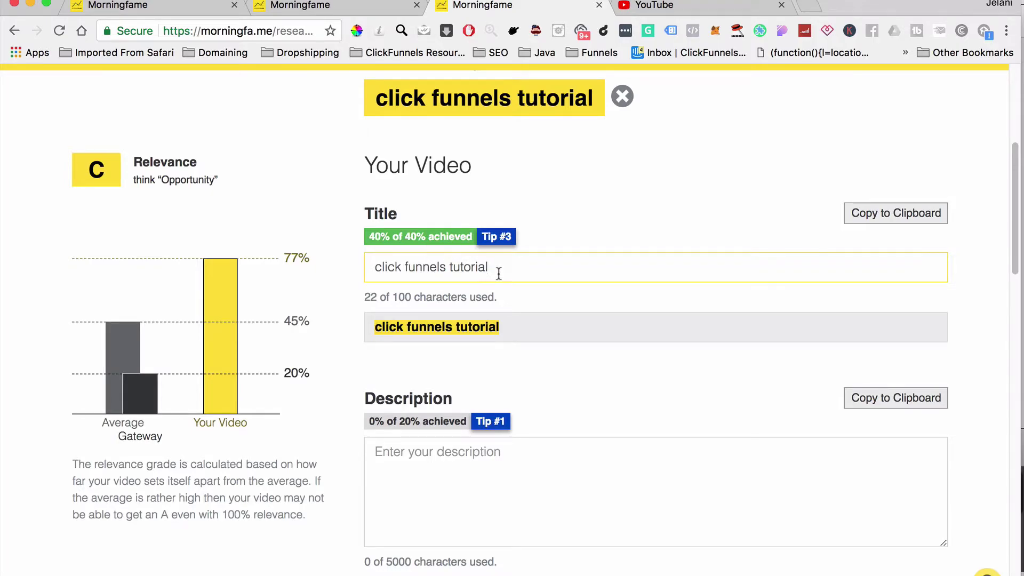
pyautogui.write('+')
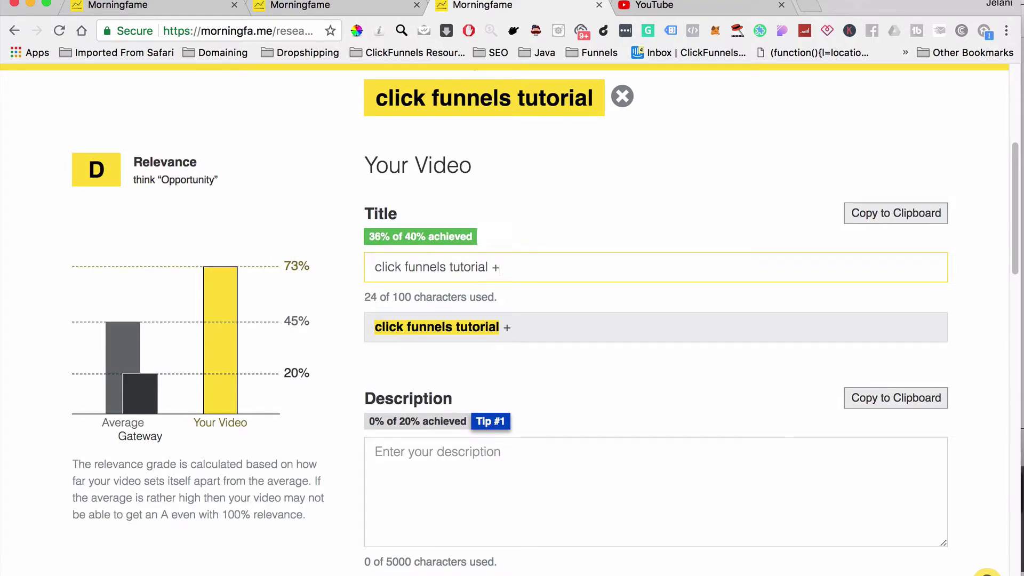
pyautogui.write(' how to s')
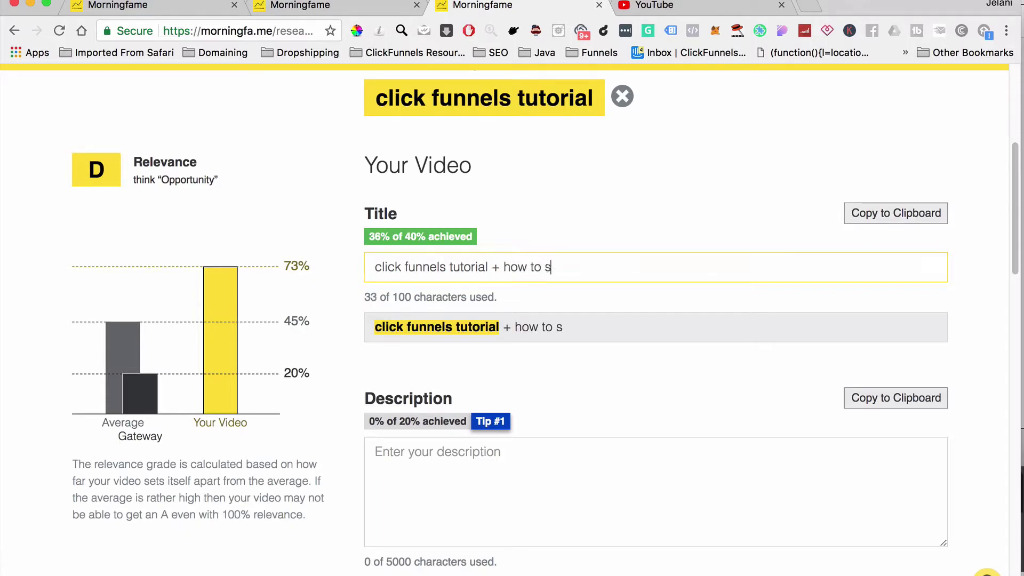
pyautogui.write('tart making money')
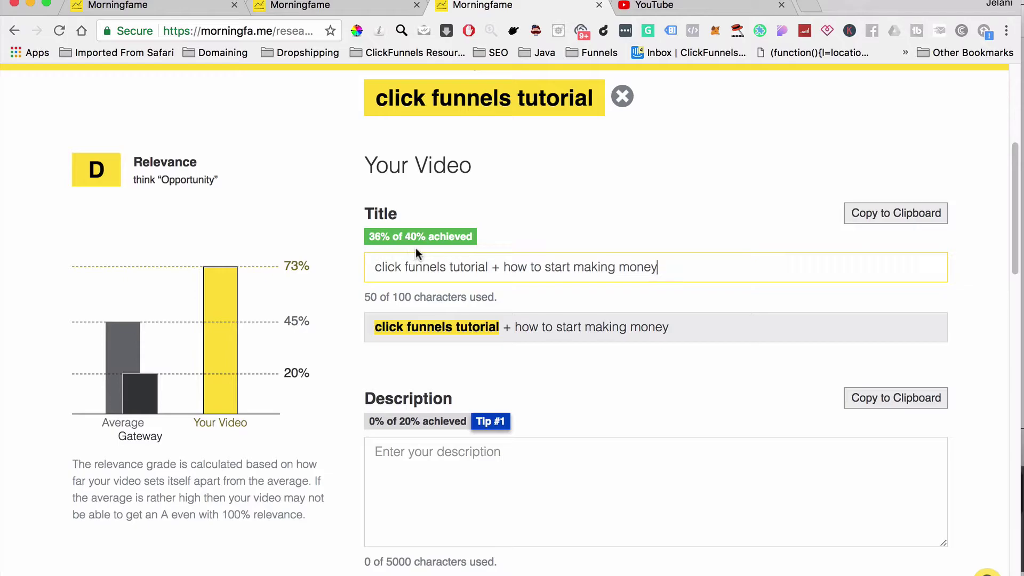
# Read the optimization tip for the video description
pyautogui.scroll(-3, 495, 473)
pyautogui.click(461, 328)
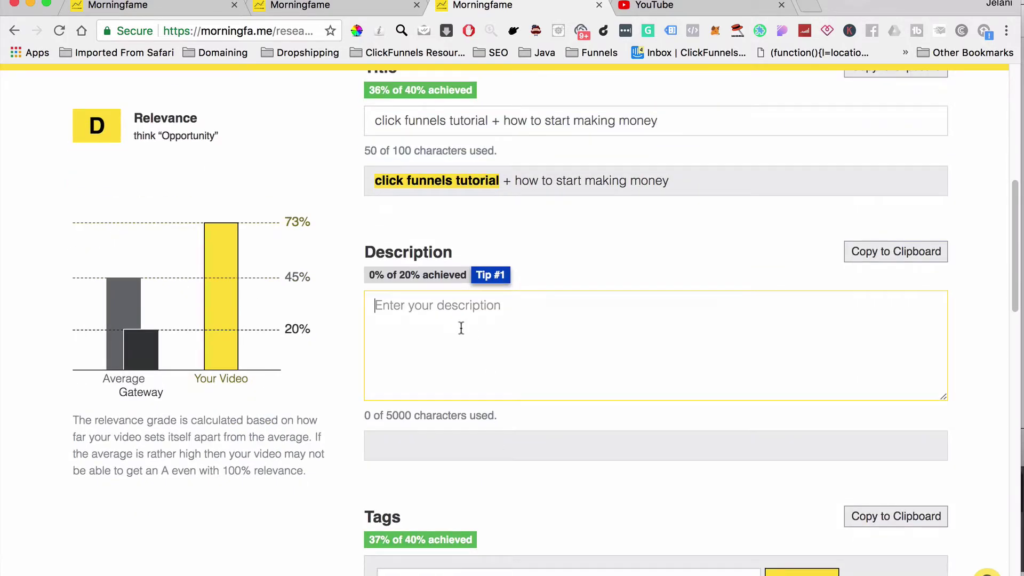
pyautogui.click(494, 277)
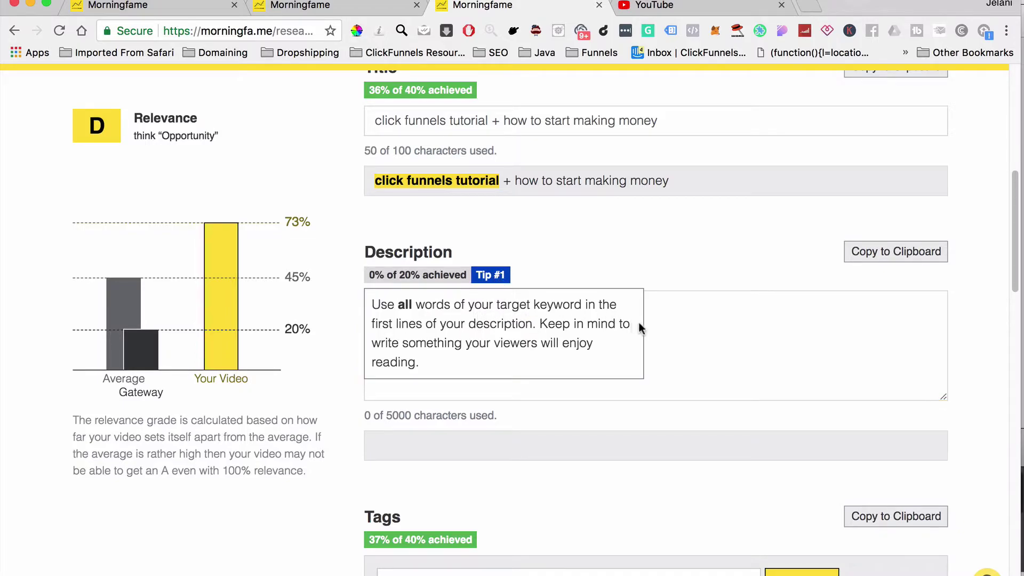
pyautogui.click(688, 322)
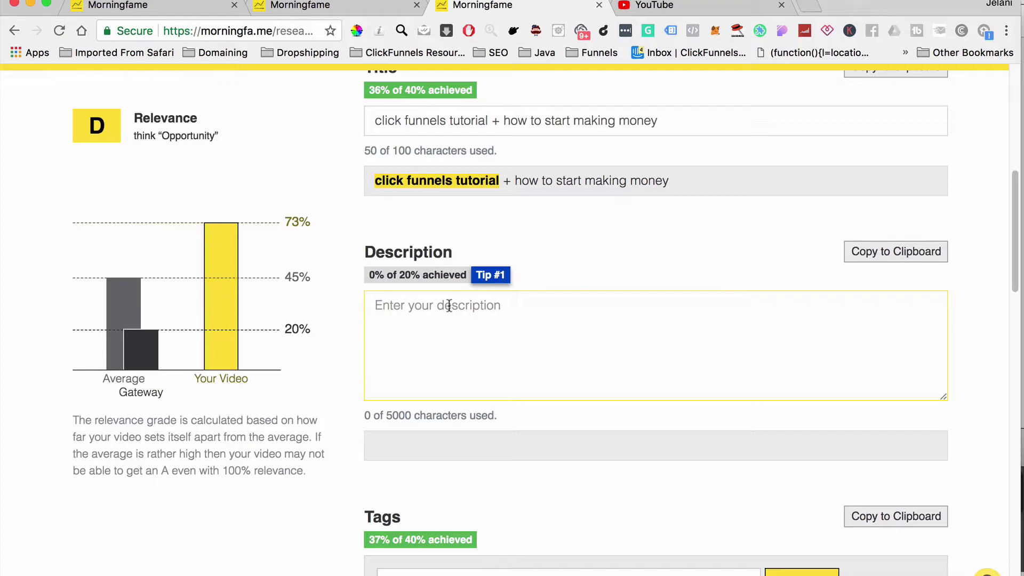
# Review the suggested tags, keep only those with a green check mark and remove all others
pyautogui.scroll(-5, 449, 305)
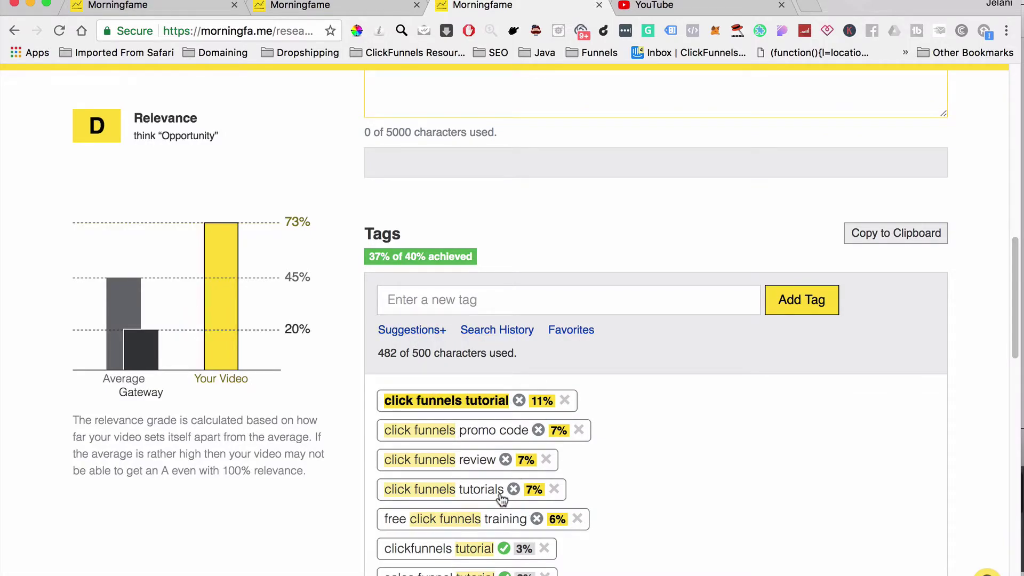
pyautogui.scroll(-5, 501, 498)
pyautogui.scroll(2, 500, 493)
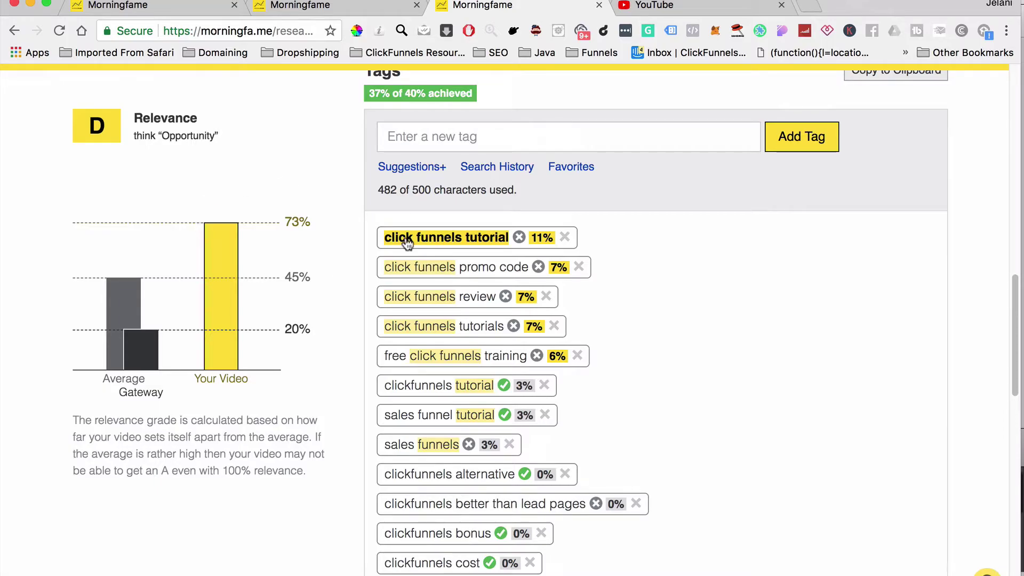
pyautogui.scroll(-10, 555, 457)
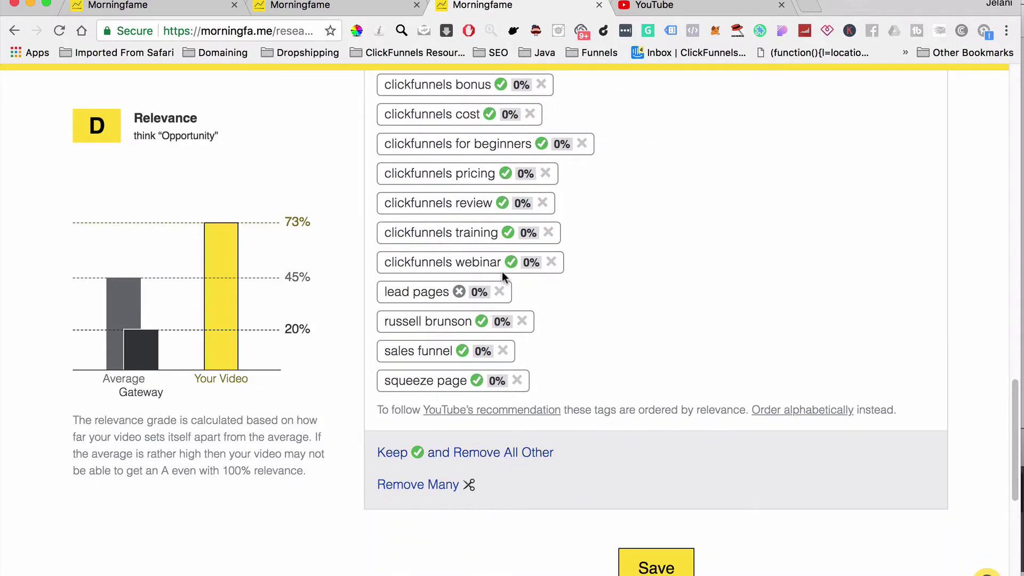
pyautogui.click(512, 454)
pyautogui.click(669, 454)
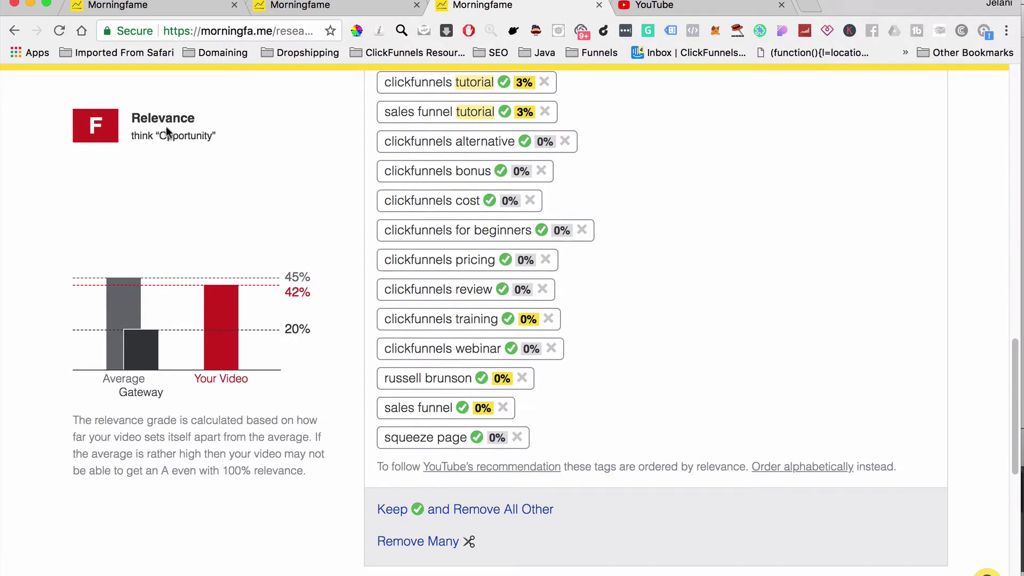
# Try "how to start making with clickfunnels" as a new tag
pyautogui.scroll(5, 410, 349)
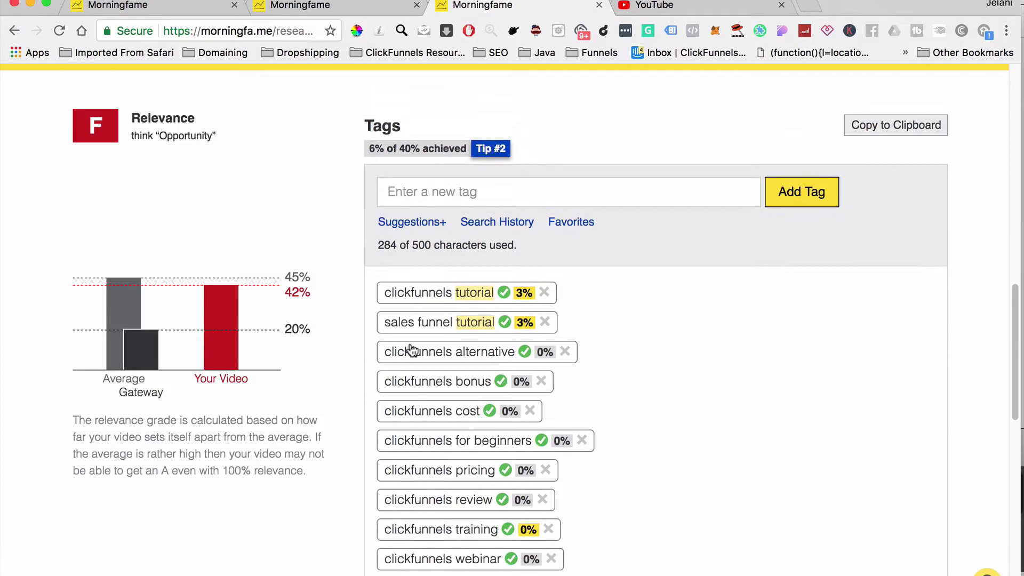
pyautogui.click(448, 192)
pyautogui.scroll(-1, 550, 306)
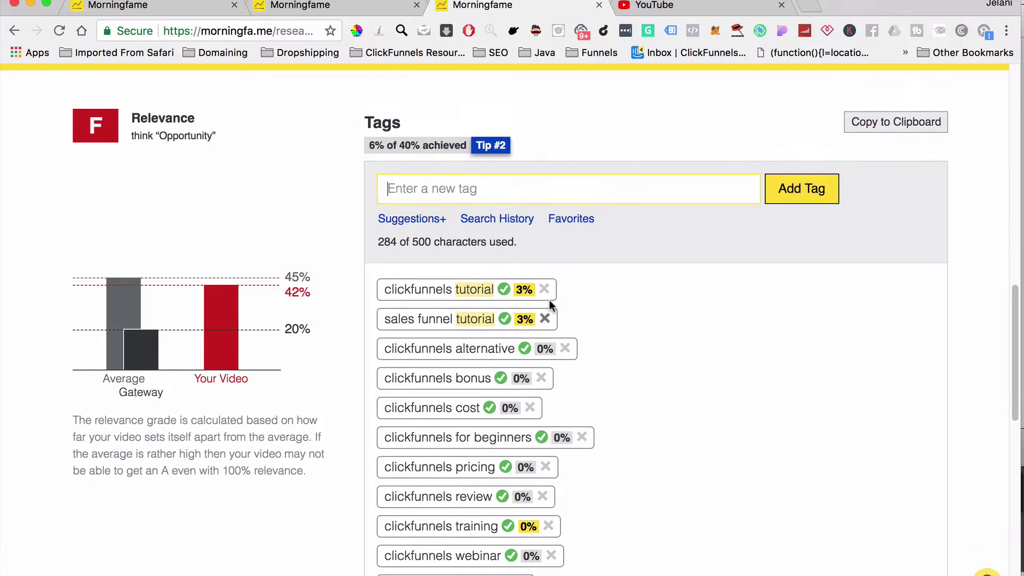
pyautogui.scroll(1, 551, 305)
pyautogui.write('how to start')
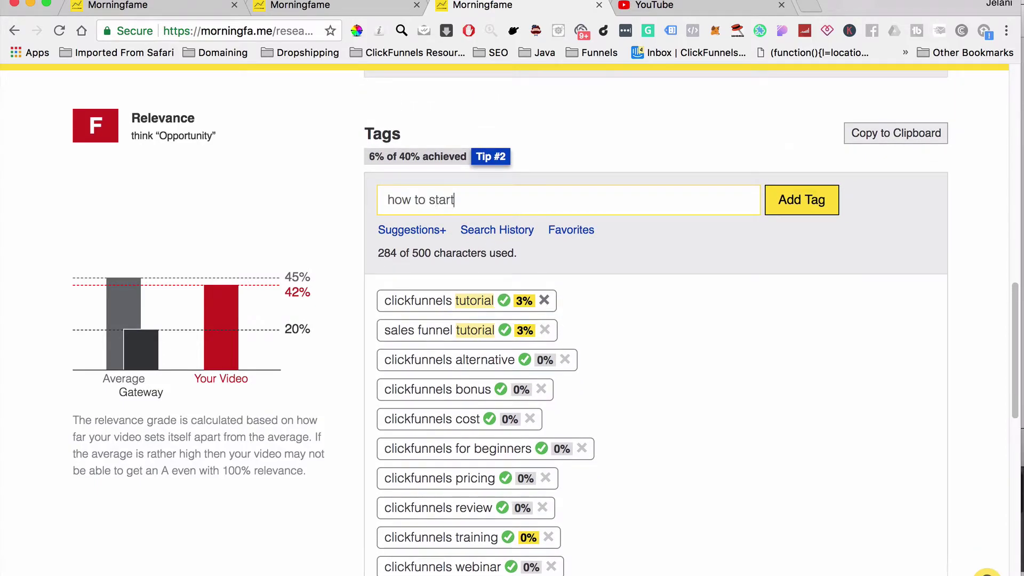
pyautogui.write(' making')
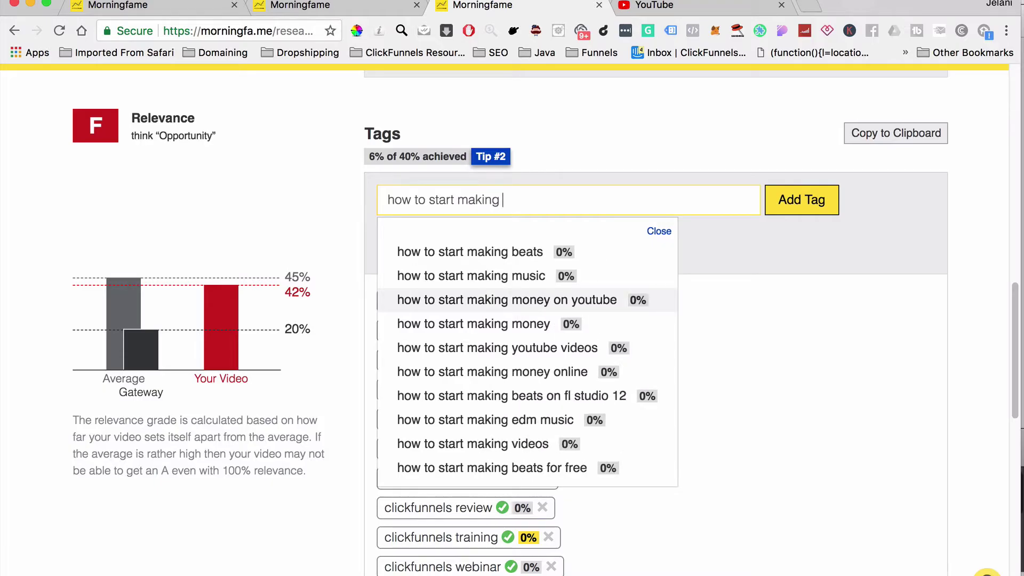
pyautogui.write(' with click')
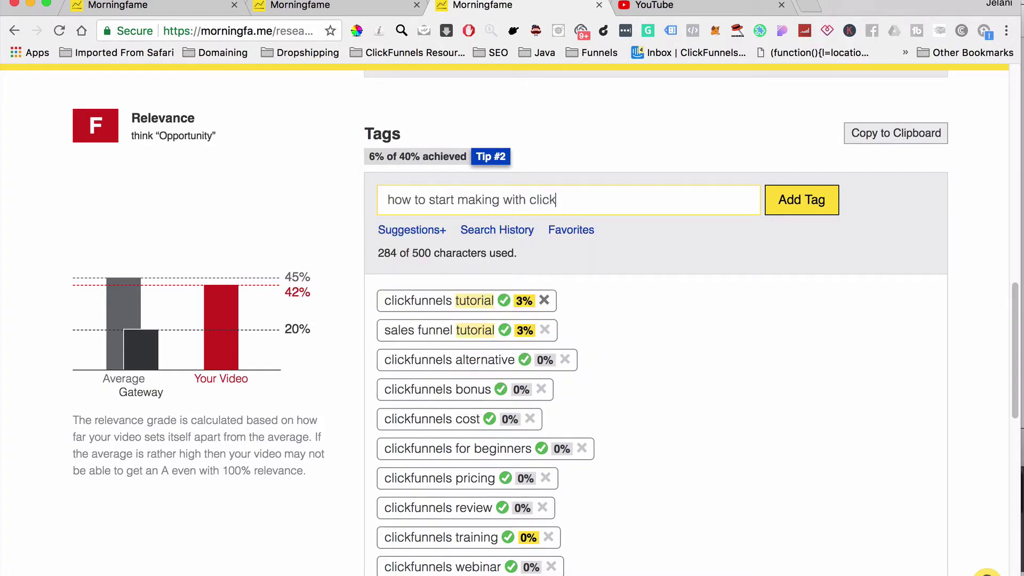
pyautogui.write('funnels')
# Look up tag suggestions for "clickfunnels" and add the tags "clickfunnels" and "clickfunnels 2018"
pyautogui.tripleClick(560, 199)
pyautogui.write('clickfunn')
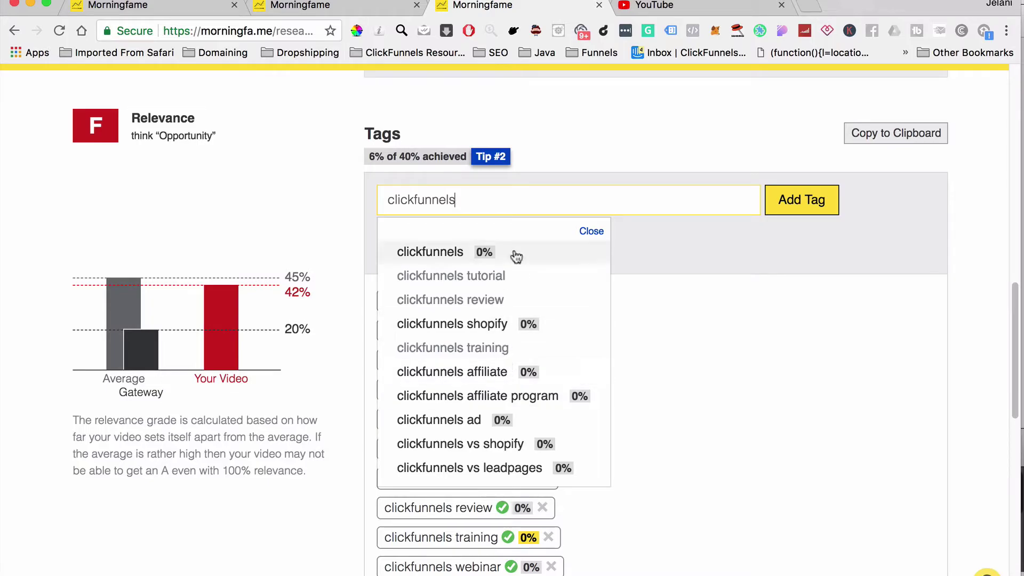
pyautogui.click(416, 199)
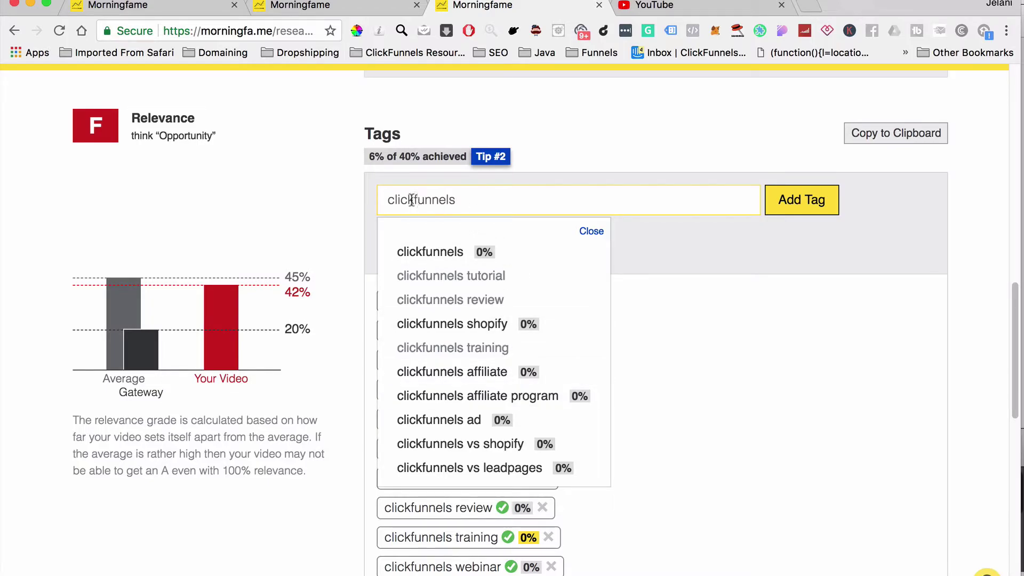
pyautogui.scroll(-3, 504, 417)
pyautogui.scroll(3, 504, 413)
pyautogui.click(458, 246)
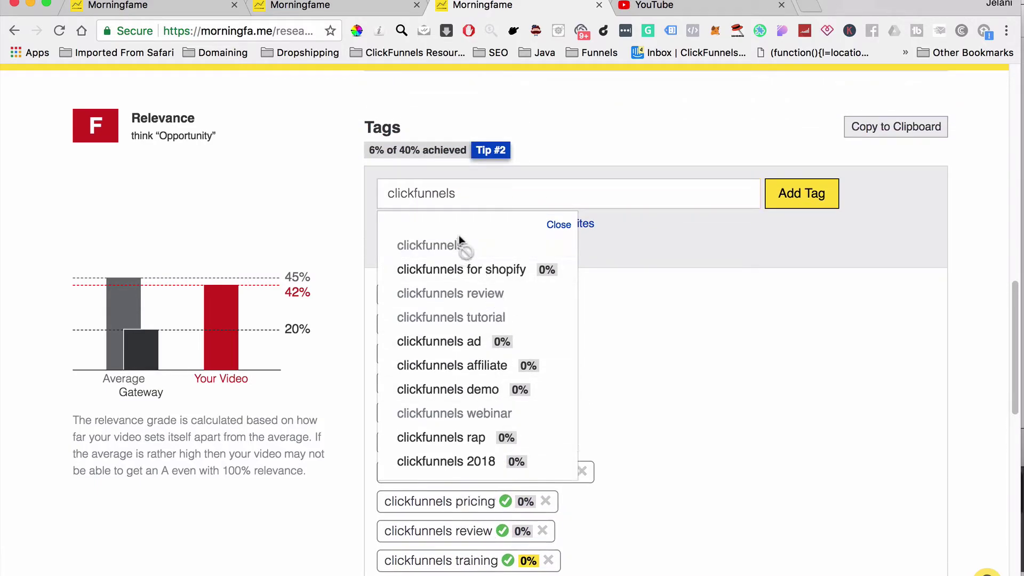
pyautogui.doubleClick(404, 195)
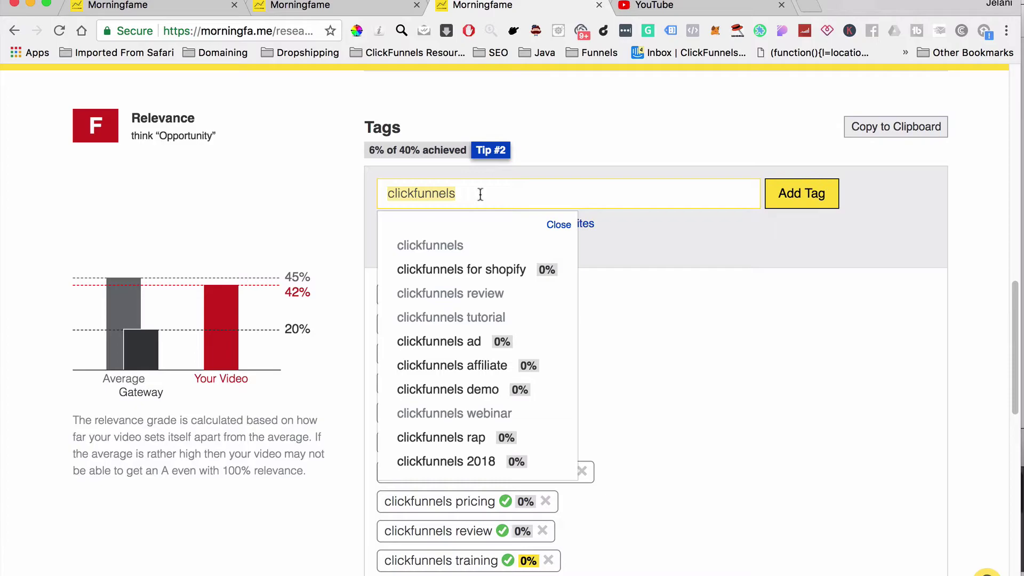
pyautogui.click(469, 461)
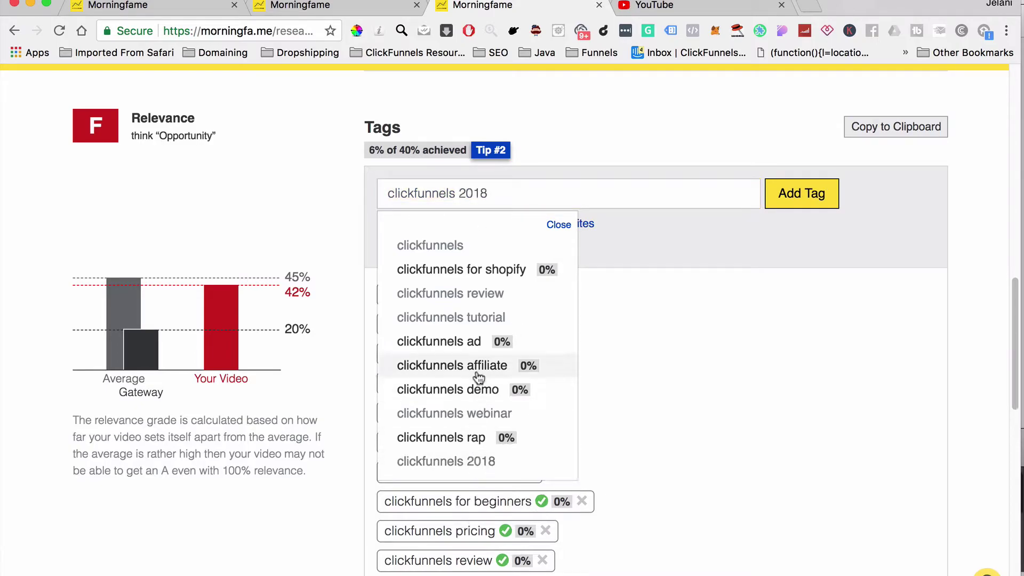
pyautogui.click(634, 404)
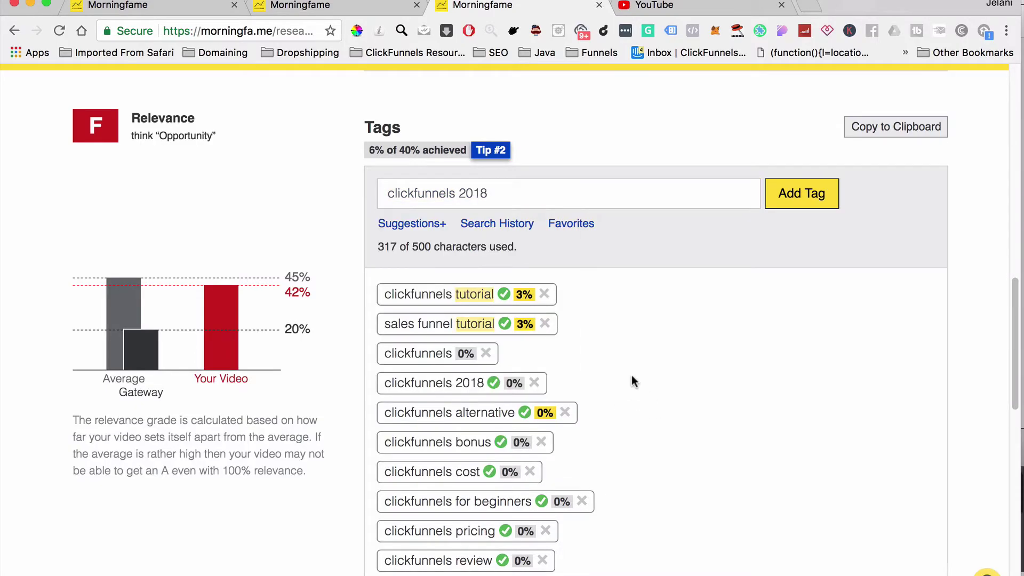
# Open the vpulse extension and search for keywords related to "clickfunnels training"
pyautogui.scroll(-1, 501, 383)
pyautogui.scroll(5, 496, 381)
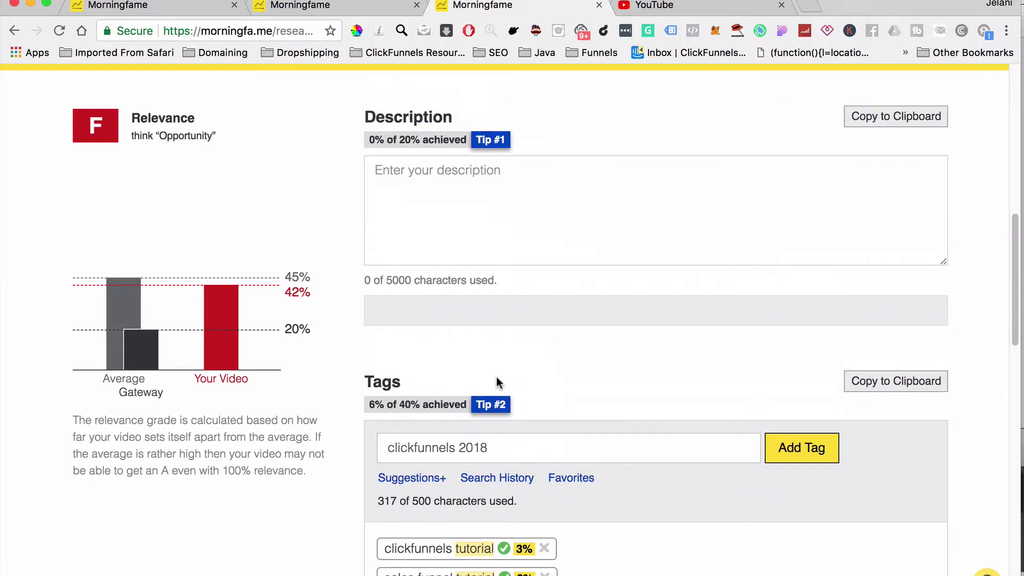
pyautogui.click(828, 29)
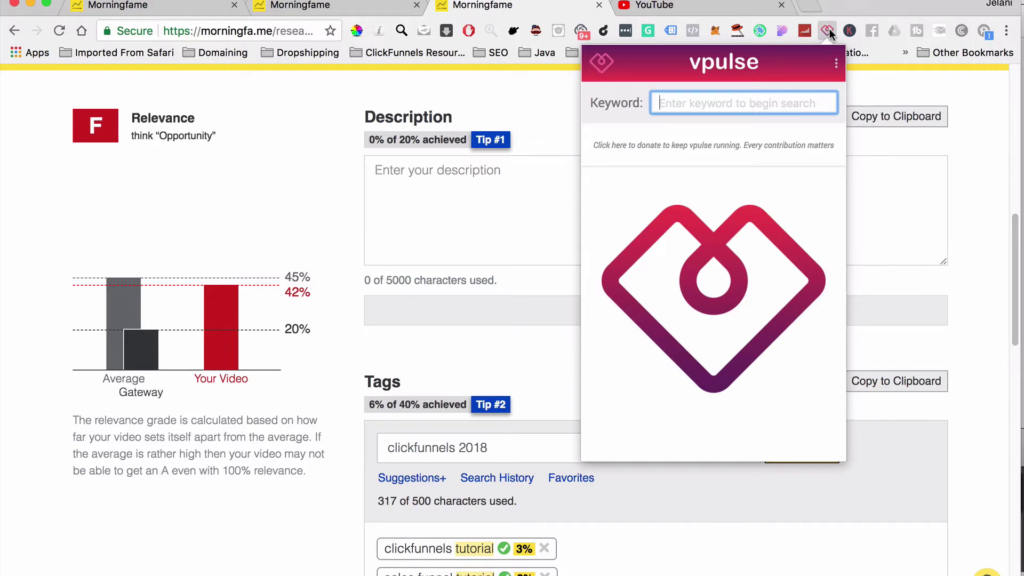
pyautogui.write('clickfunnels')
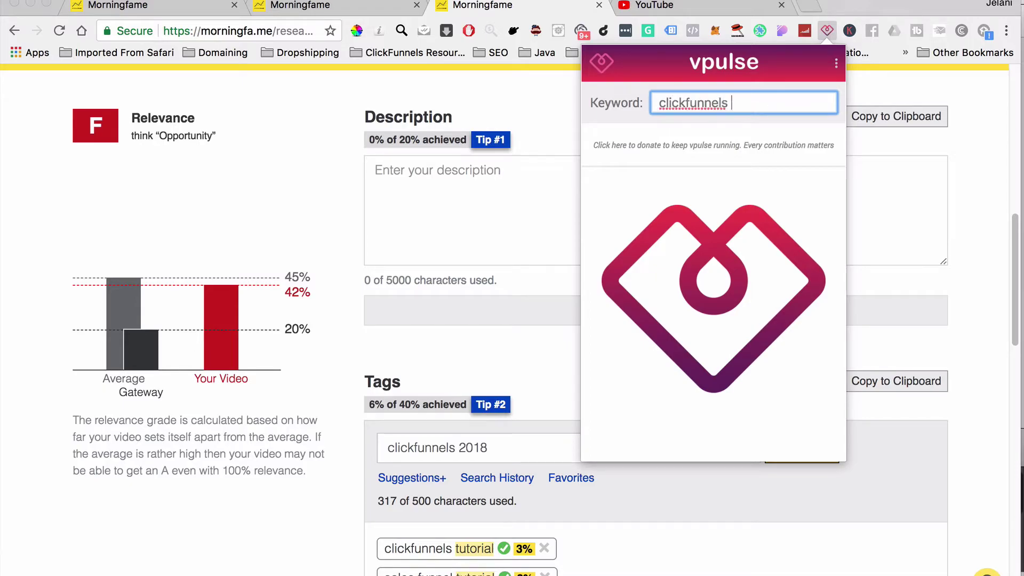
pyautogui.press('BackSpace')
pyautogui.press('BackSpace')
pyautogui.write('s training')
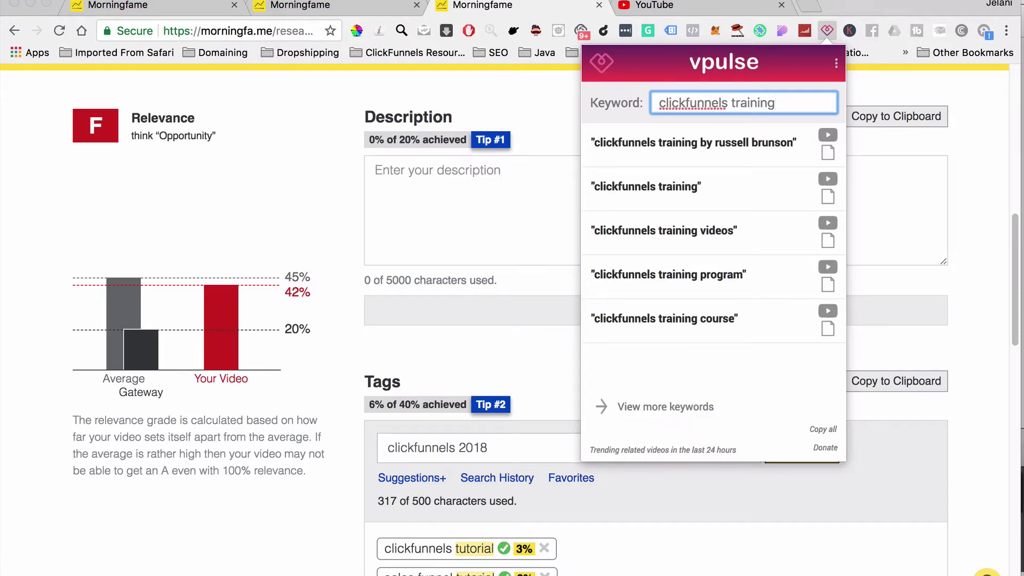
# Open the YouTube results for "clickfunnels training" and examine the tags of "Free Click Funnels Tutorial - How To Build Your First Click Funnel"
pyautogui.click(827, 180)
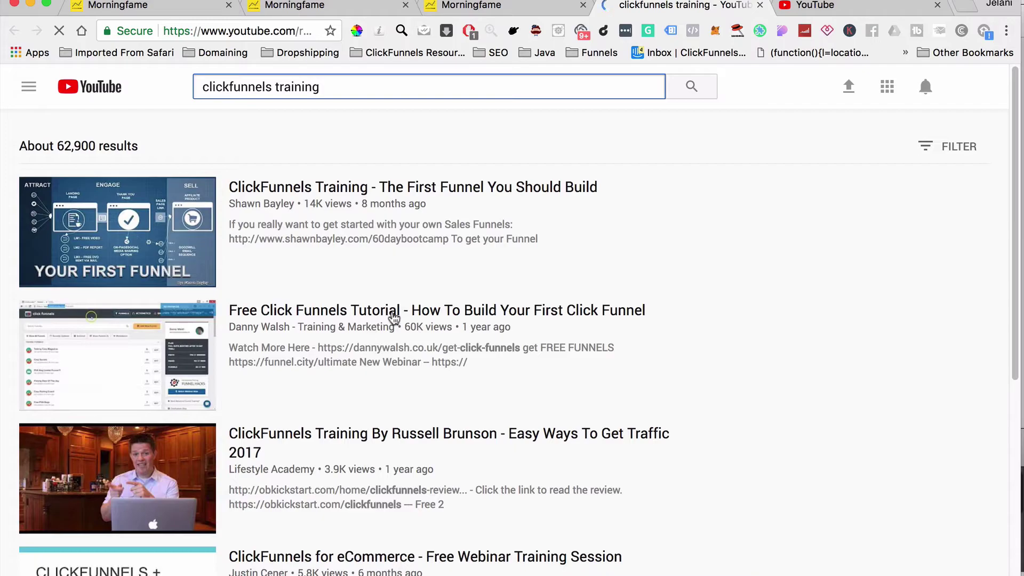
pyautogui.click(334, 312)
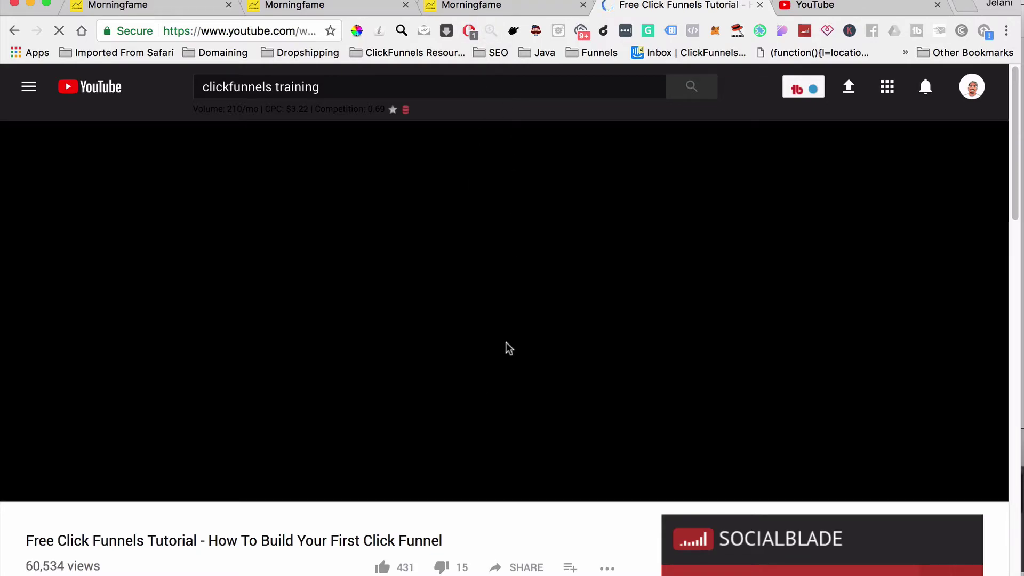
pyautogui.scroll(-5, 452, 409)
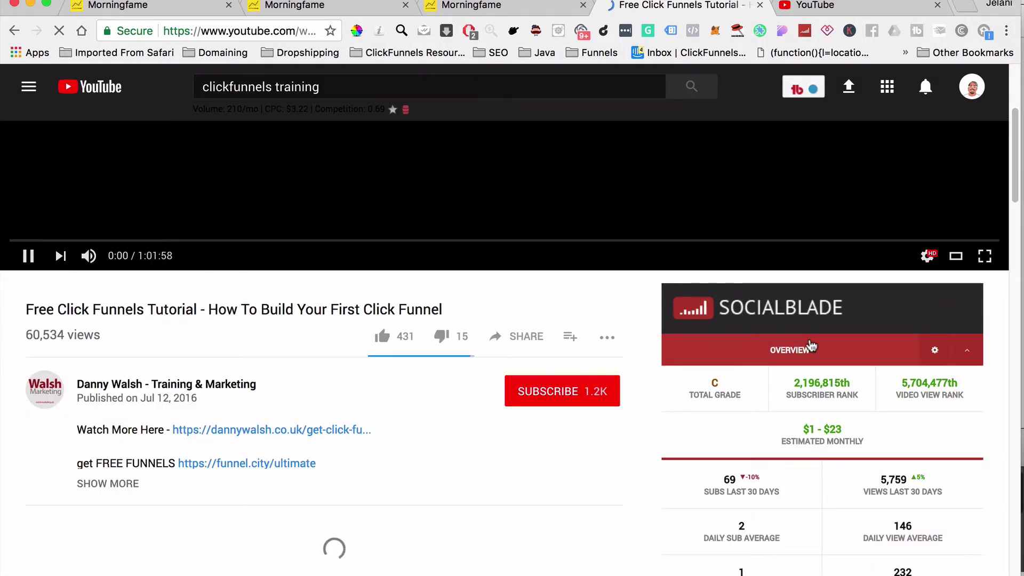
pyautogui.scroll(-3, 809, 342)
pyautogui.scroll(3, 809, 343)
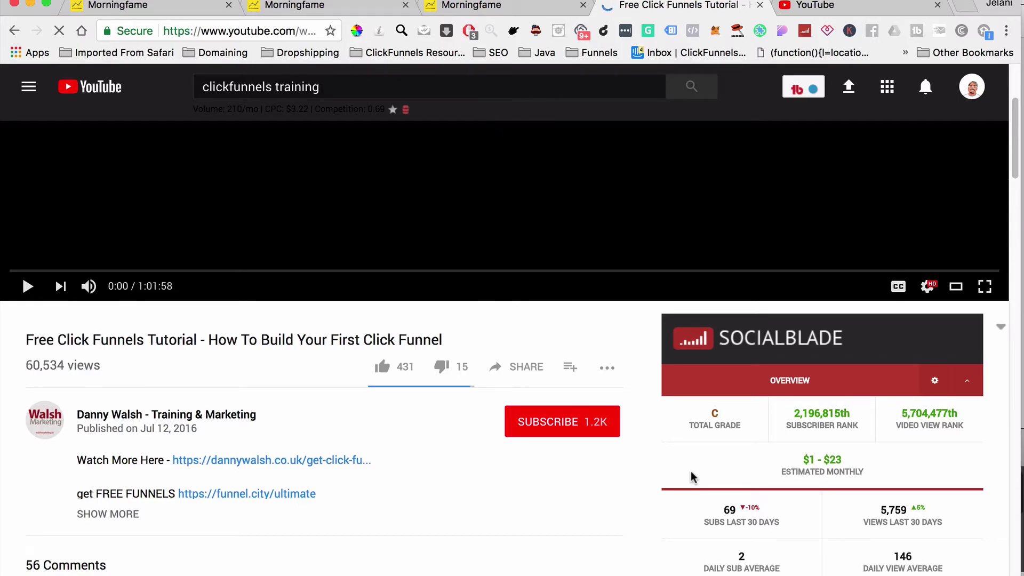
pyautogui.scroll(-3, 769, 495)
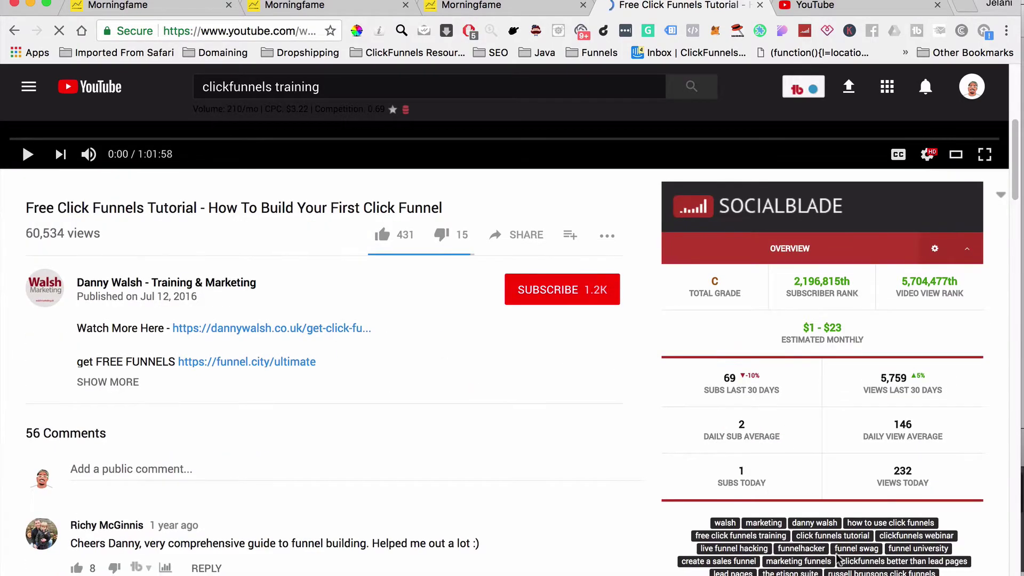
pyautogui.scroll(-3, 826, 535)
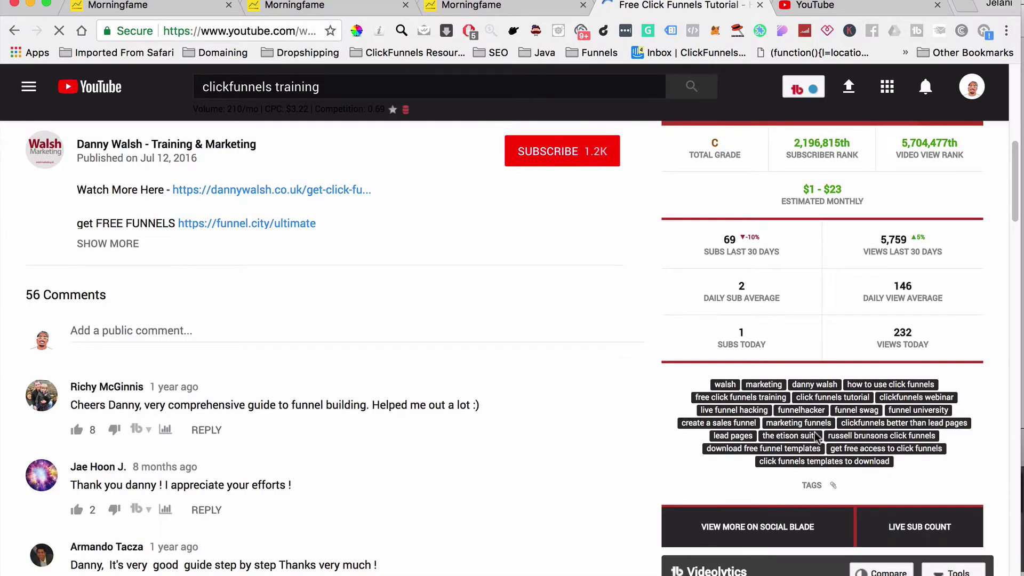
pyautogui.scroll(-2, 830, 493)
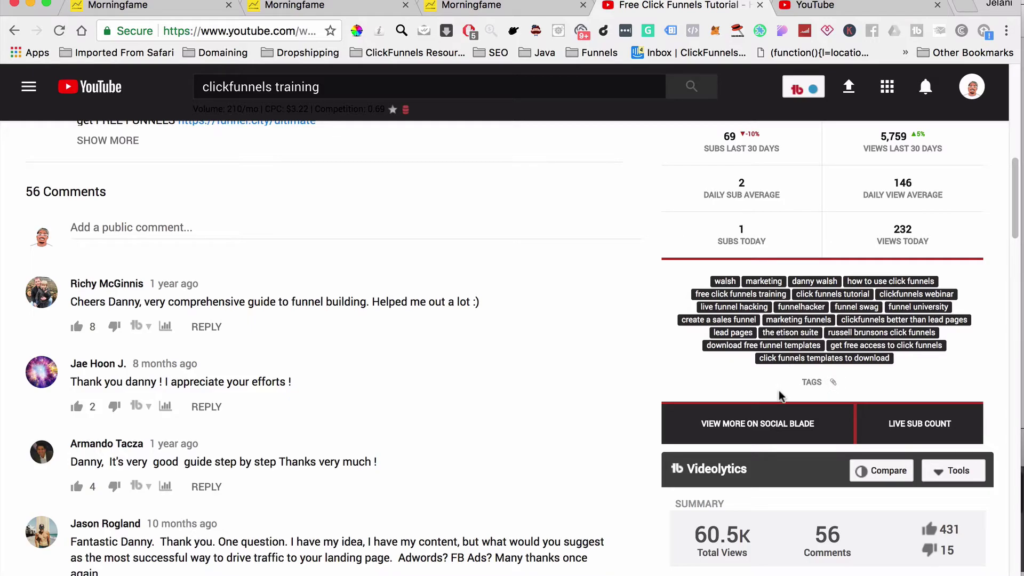
# Return to Morningfame, review the current tag list and clear the new tag entry
pyautogui.click(503, 11)
pyautogui.scroll(-8, 481, 529)
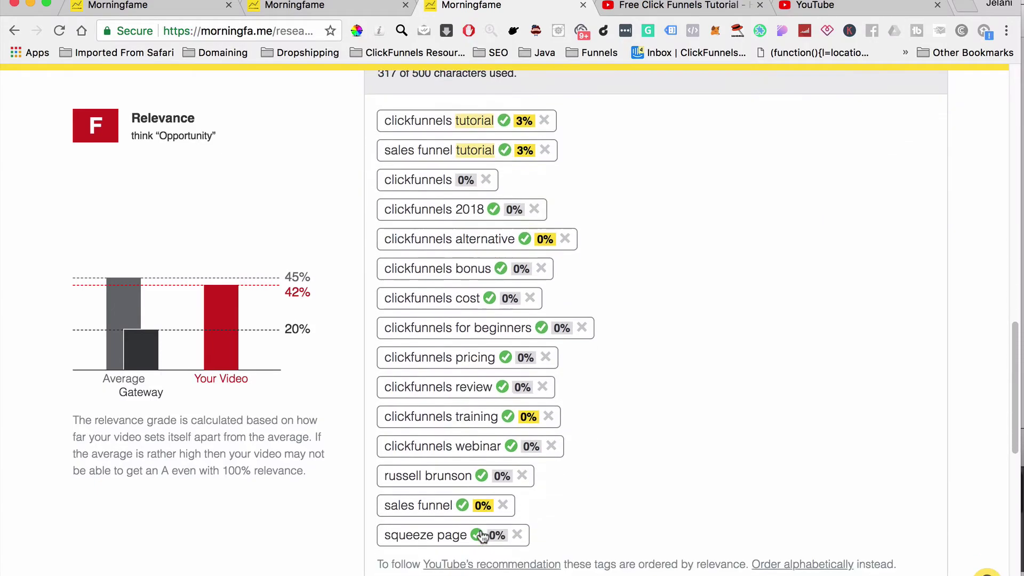
pyautogui.scroll(-3, 481, 536)
pyautogui.scroll(4, 480, 529)
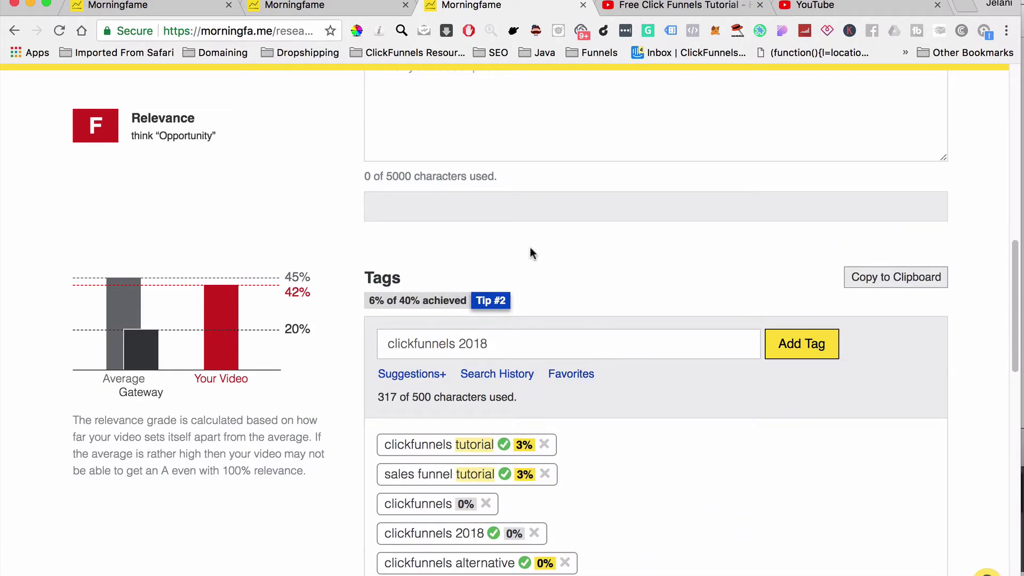
pyautogui.tripleClick(526, 343)
pyautogui.press('BackSpace')
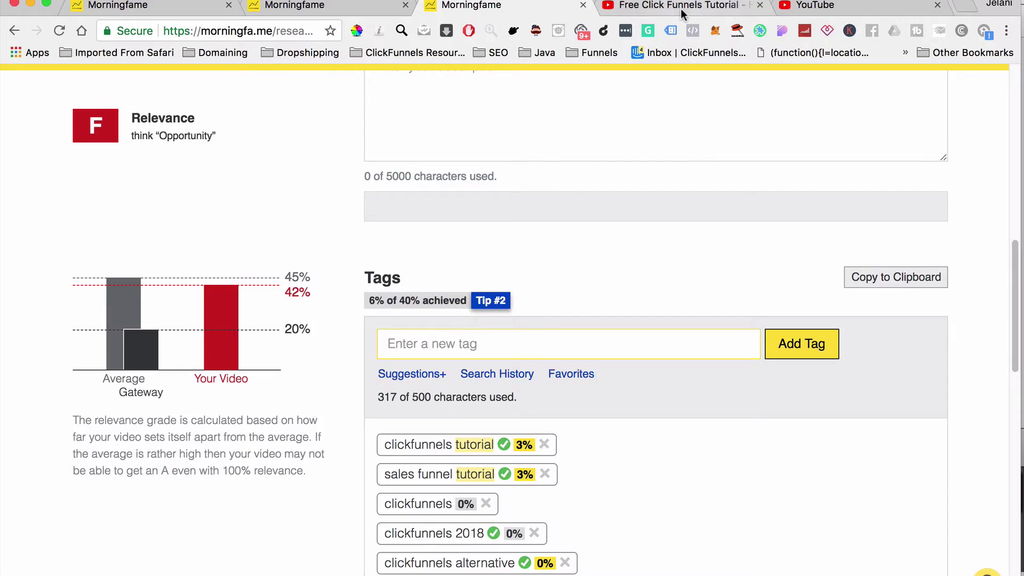
# Check the tutorial video's tags on YouTube, and add "how to use clickfunnels" as a tag in Morningfame
pyautogui.click(628, 6)
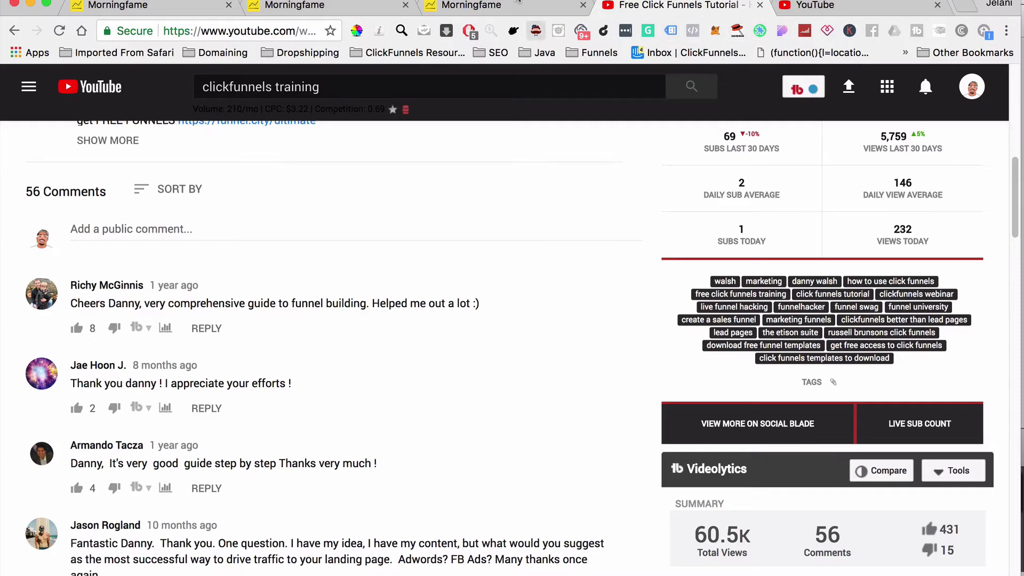
pyautogui.click(451, 14)
pyautogui.click(471, 346)
pyautogui.write('how ')
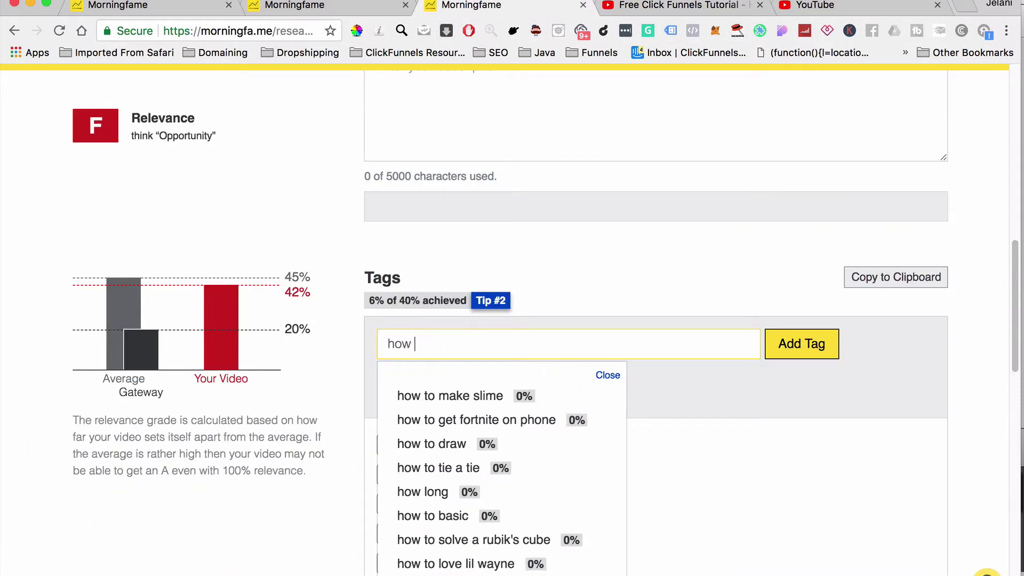
pyautogui.write('to use clickfunnels')
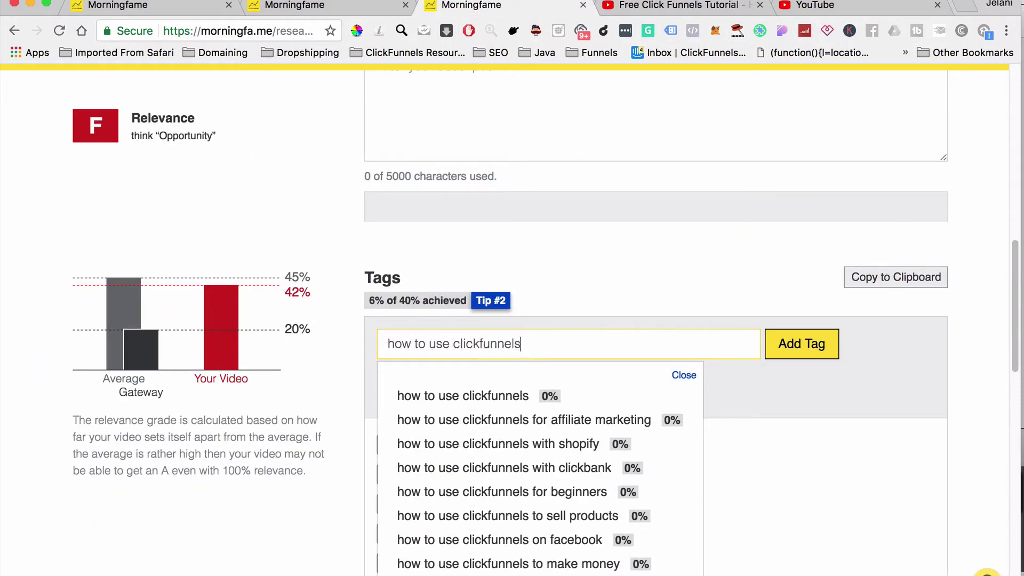
pyautogui.click(491, 401)
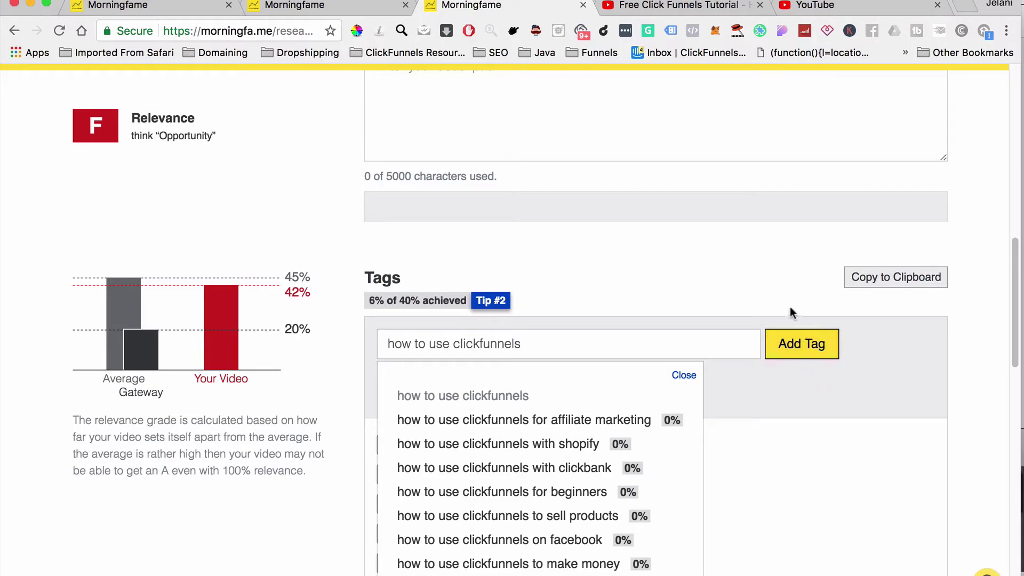
pyautogui.click(657, 341)
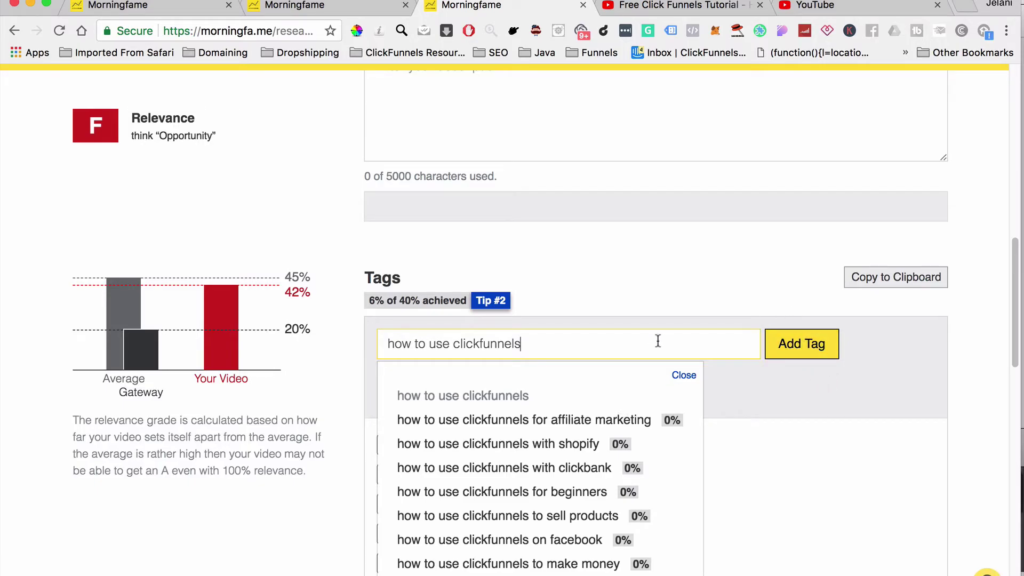
pyautogui.click(756, 470)
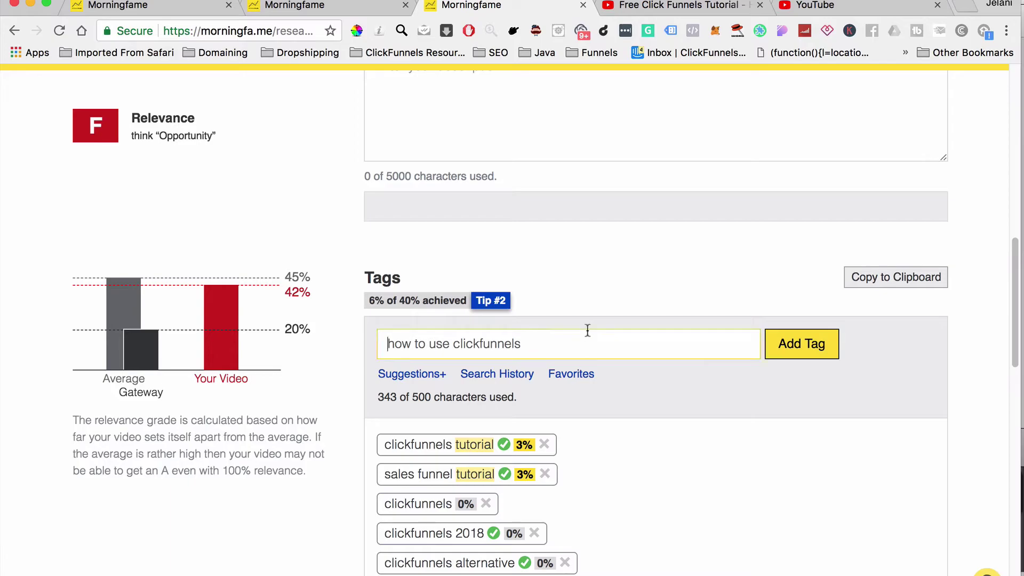
pyautogui.click(784, 349)
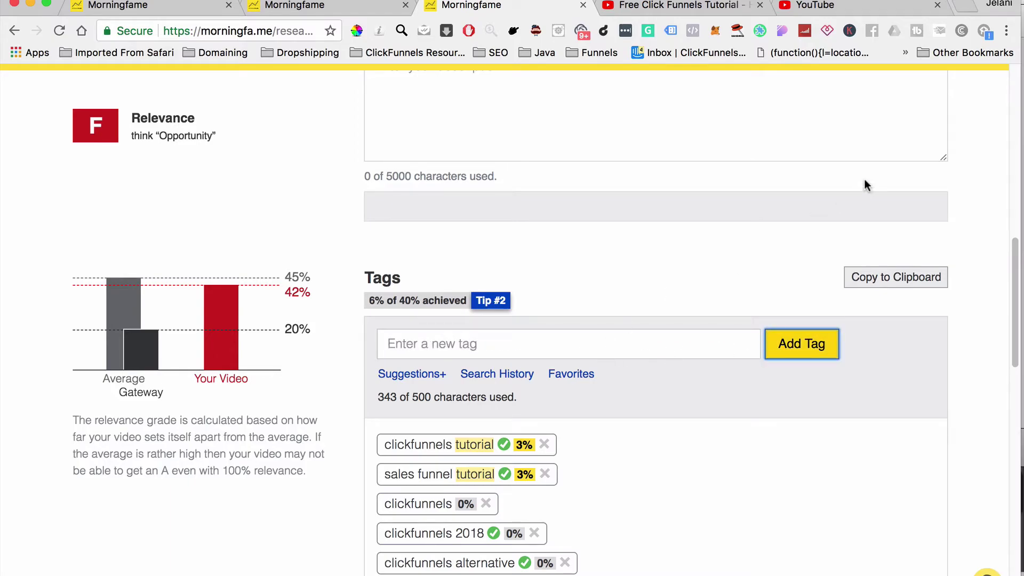
# Go back to the YouTube results for "clickfunnels training" and browse them for another video to compare
pyautogui.click(848, 10)
pyautogui.click(688, 7)
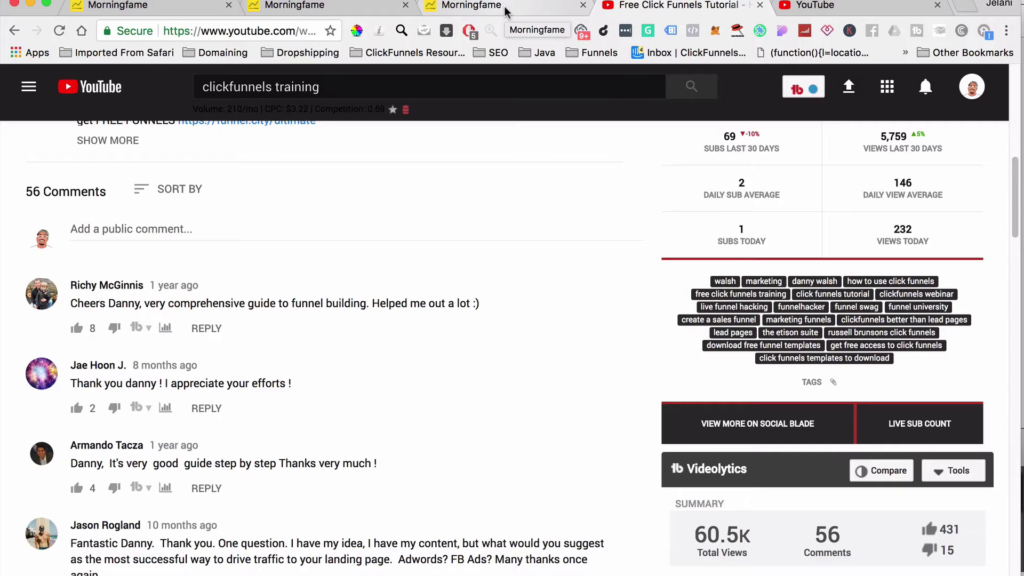
pyautogui.press('super+bracketleft')
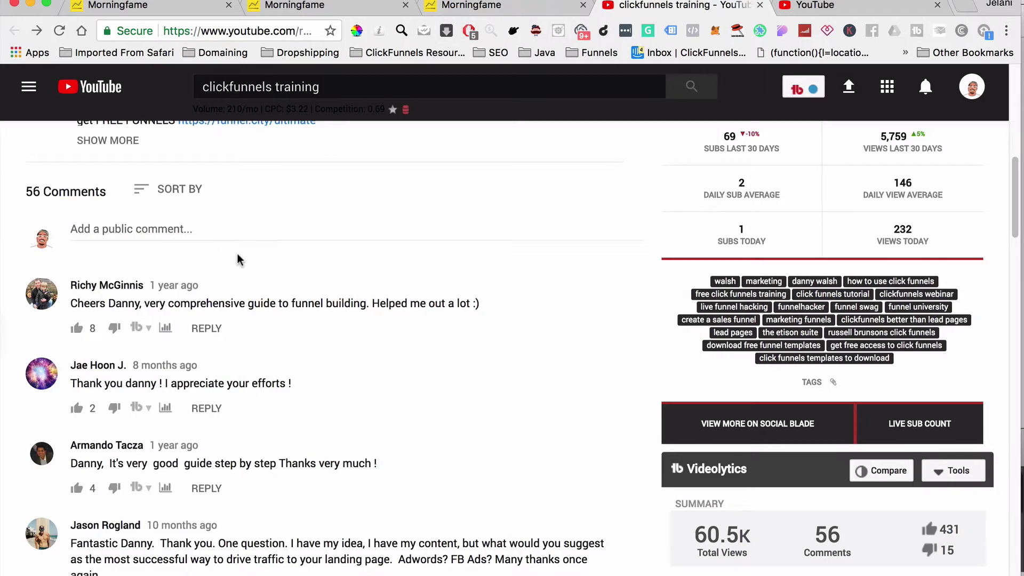
pyautogui.scroll(-3, 311, 377)
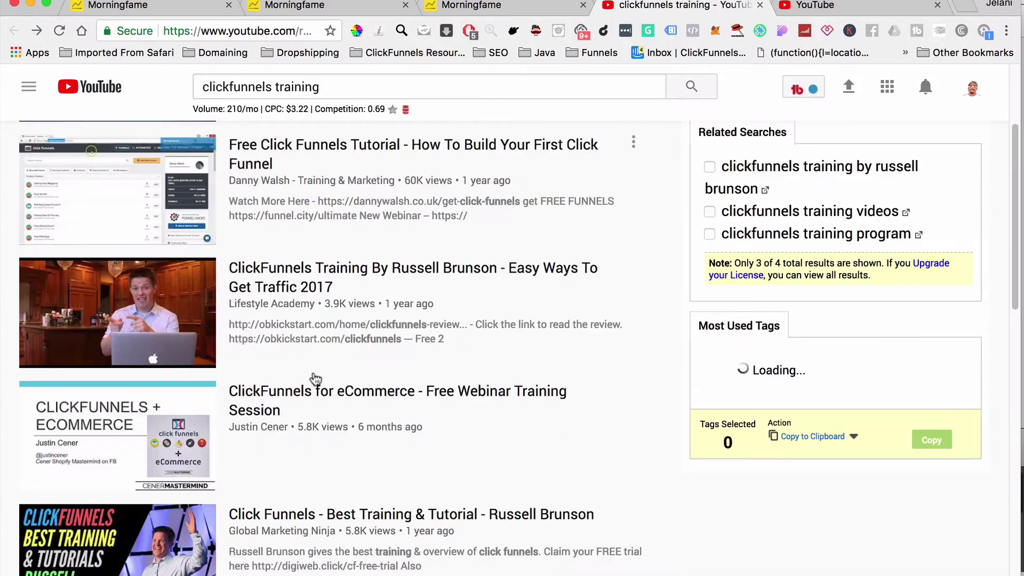
pyautogui.scroll(-3, 312, 372)
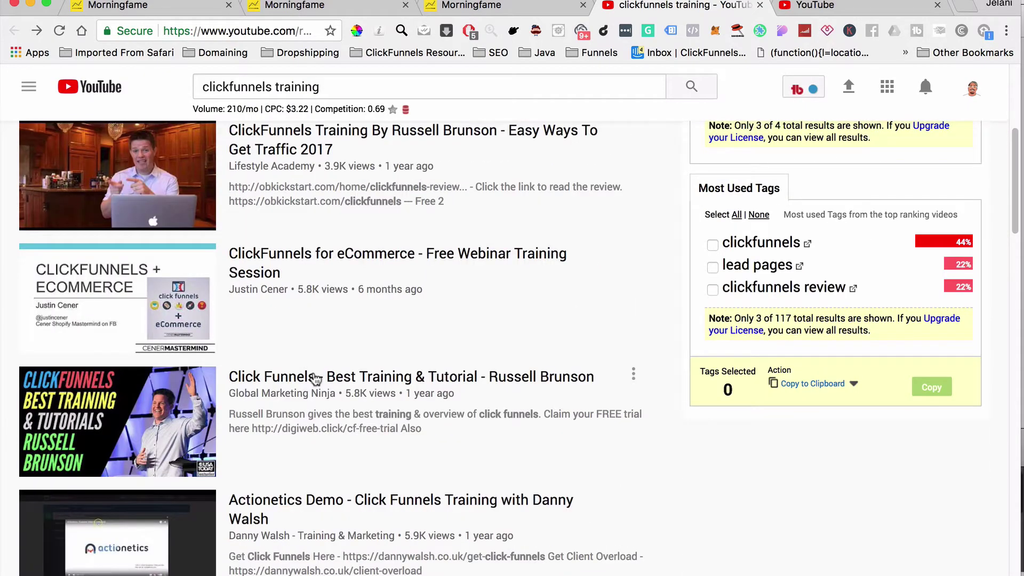
pyautogui.scroll(-5, 314, 378)
pyautogui.scroll(-1, 315, 379)
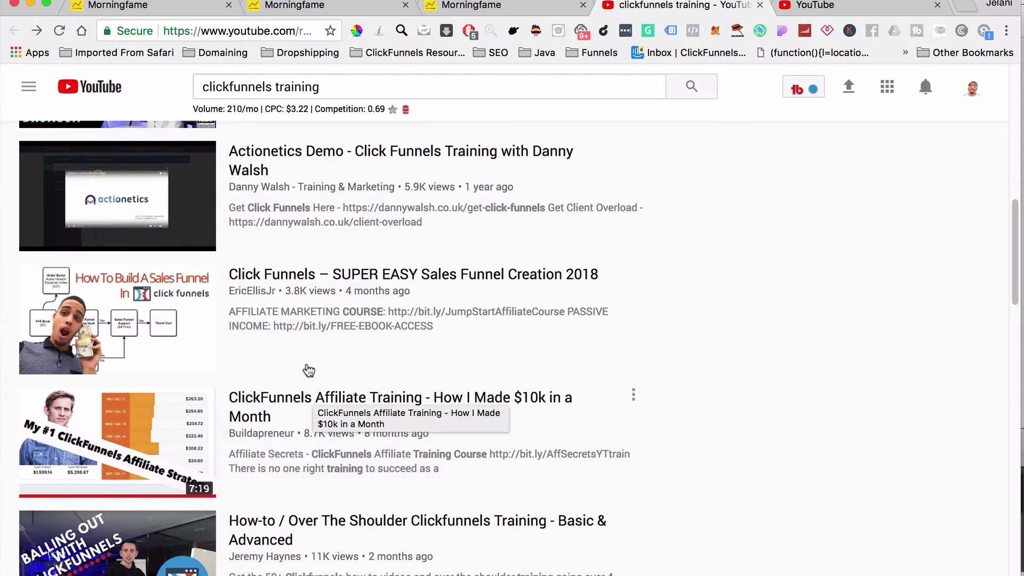
# Open "Click Funnels – SUPER EASY Sales Funnel Creation 2018", pause it and examine the tags it uses
pyautogui.click(278, 283)
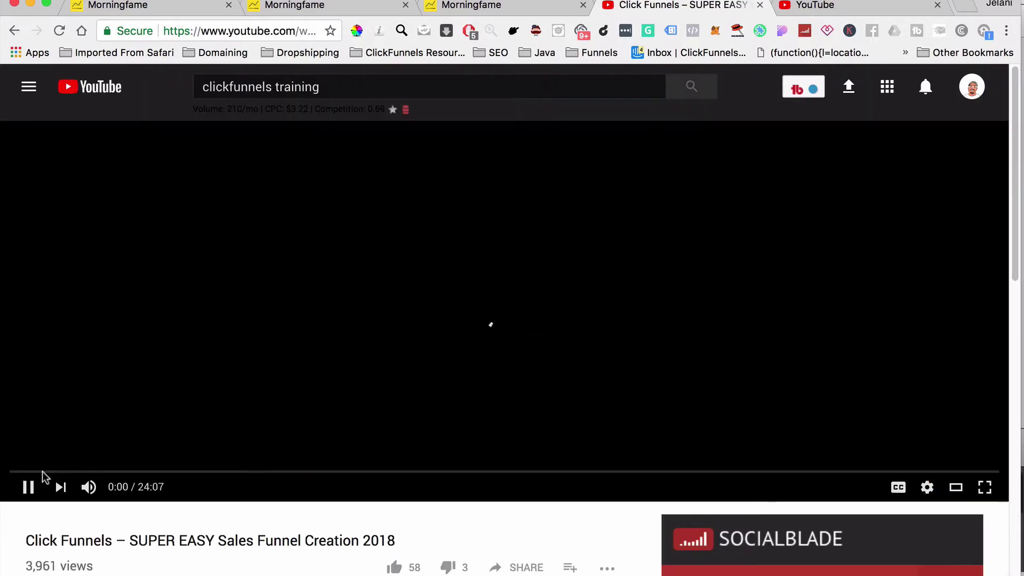
pyautogui.click(28, 488)
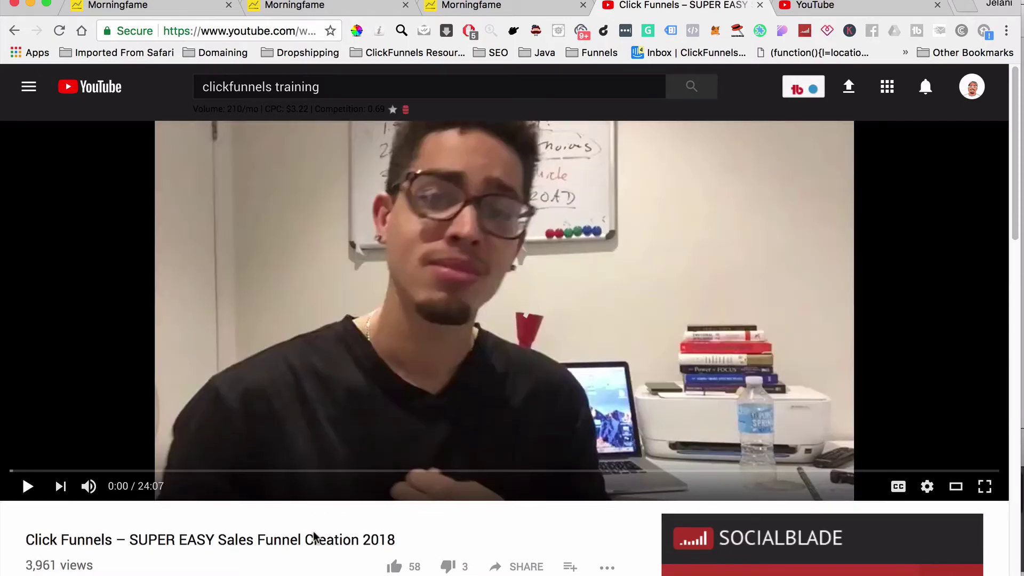
pyautogui.scroll(-7, 314, 531)
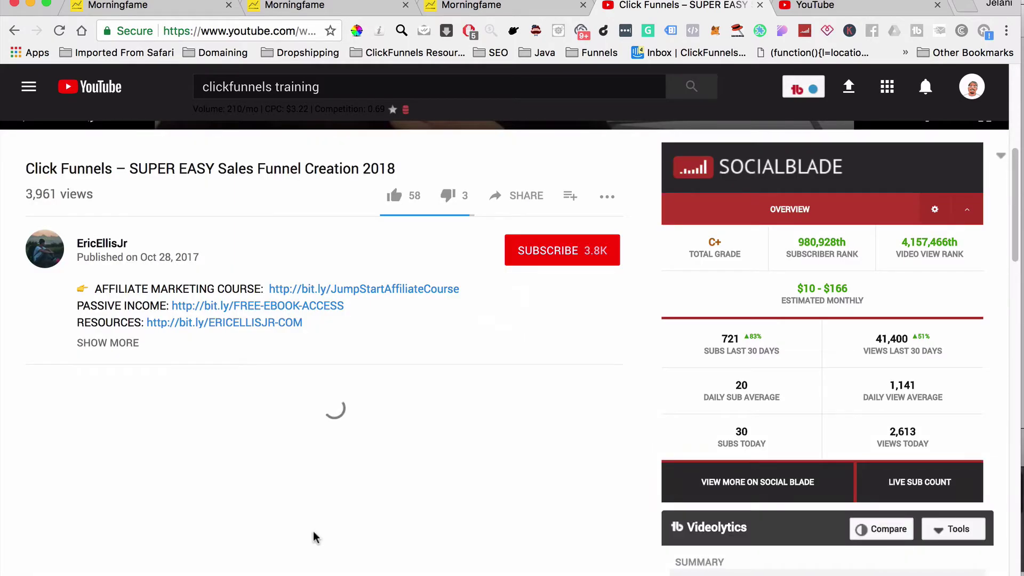
pyautogui.scroll(-3, 313, 532)
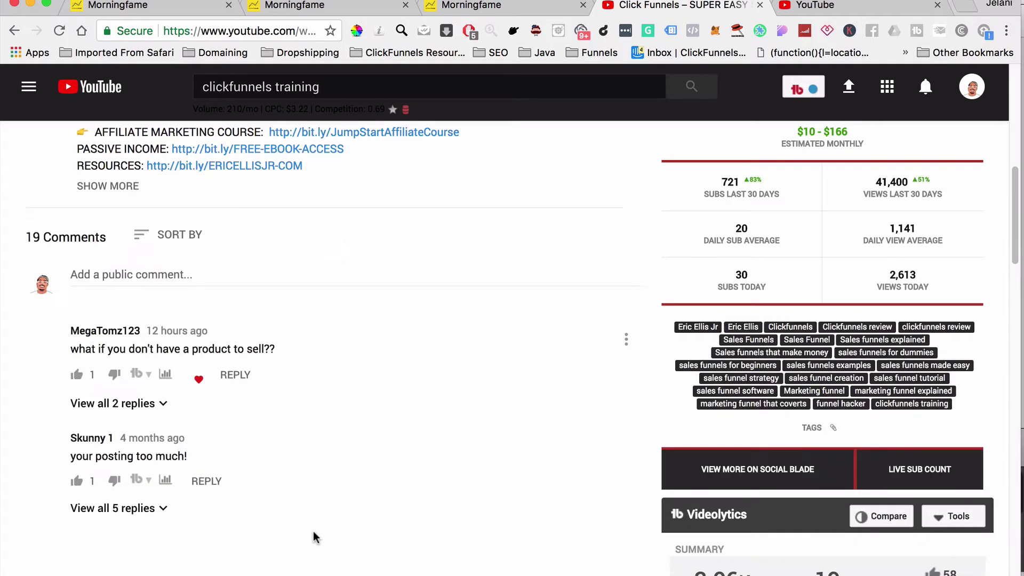
pyautogui.scroll(-10, 312, 536)
pyautogui.scroll(-3, 313, 537)
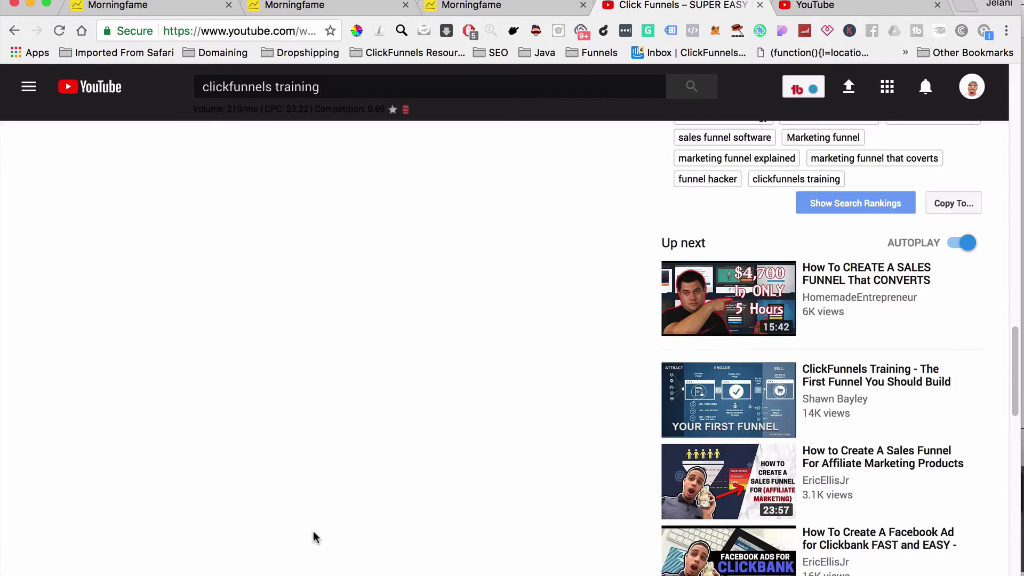
pyautogui.scroll(5, 312, 537)
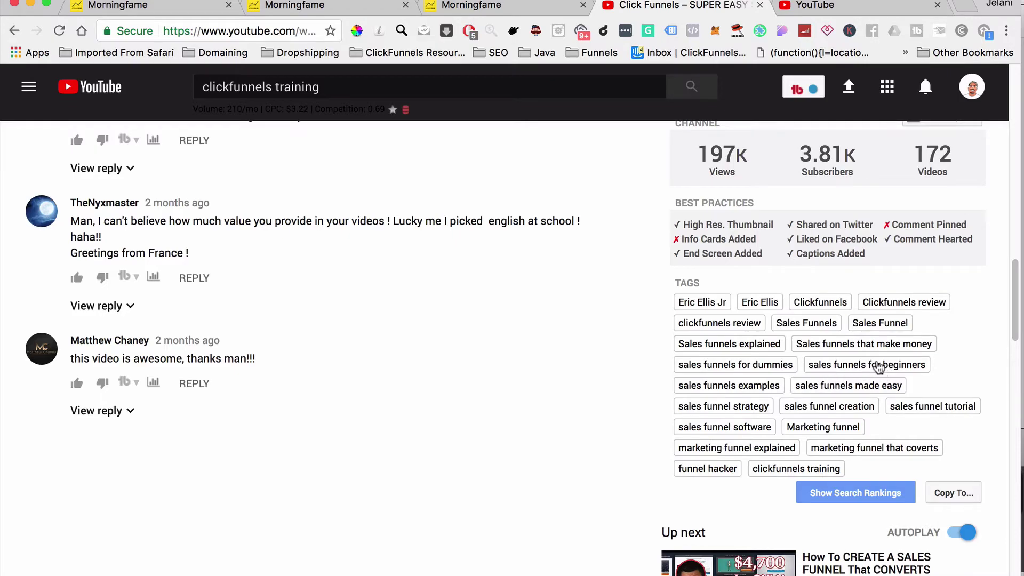
# Switch to Morningfame, look up tag suggestions for "sales funnels for" and add "sales funnels for beginners"
pyautogui.click(466, 14)
pyautogui.click(518, 349)
pyautogui.write('sales funnels for')
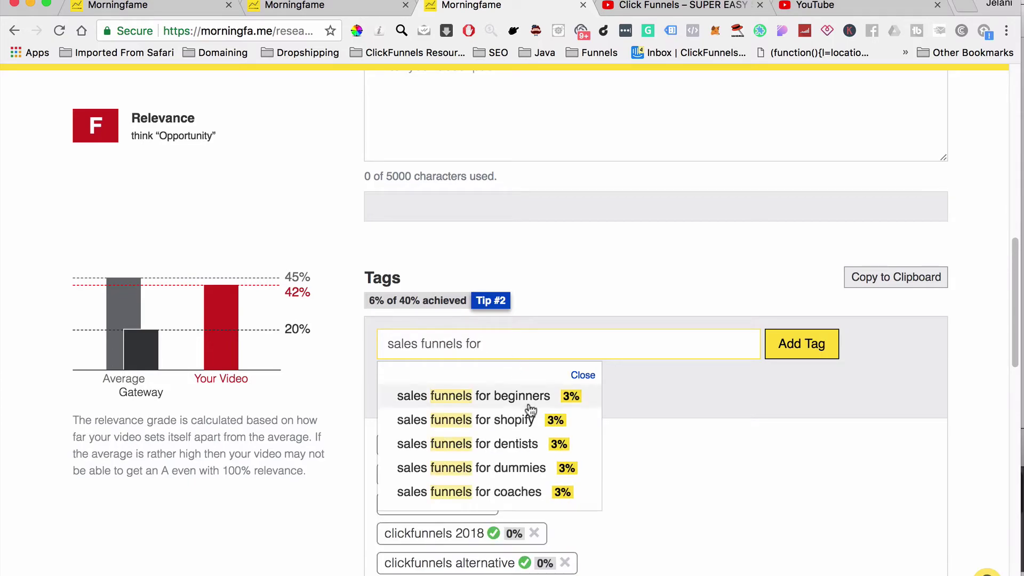
pyautogui.click(527, 400)
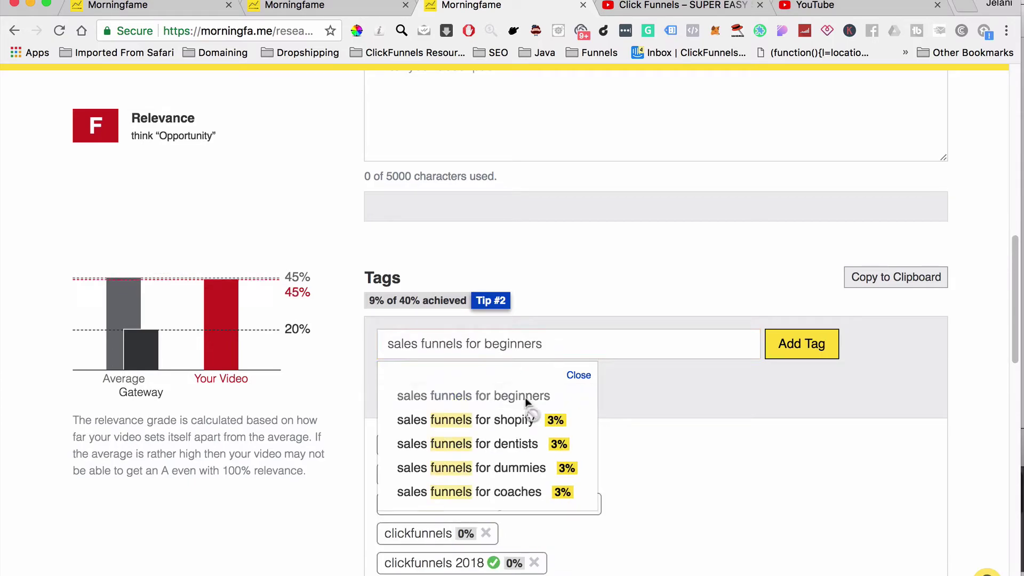
# Recheck the YouTube video's tags, and add "sales funnels for dummies", "sales funnels for coaches" and "sales funnels for shopify" in Morningfame
pyautogui.click(667, 7)
pyautogui.click(560, 8)
pyautogui.click(672, 6)
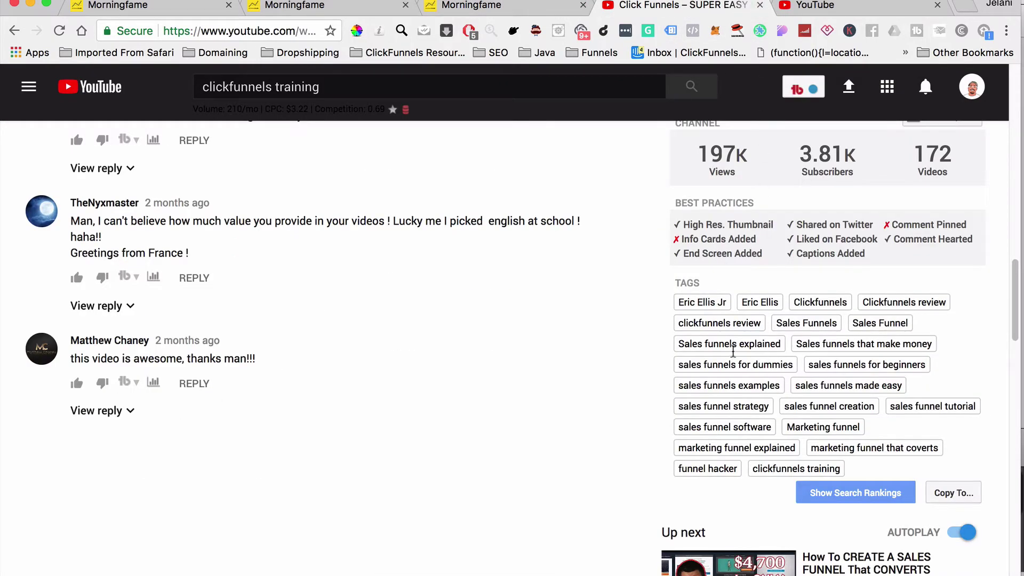
pyautogui.click(525, 9)
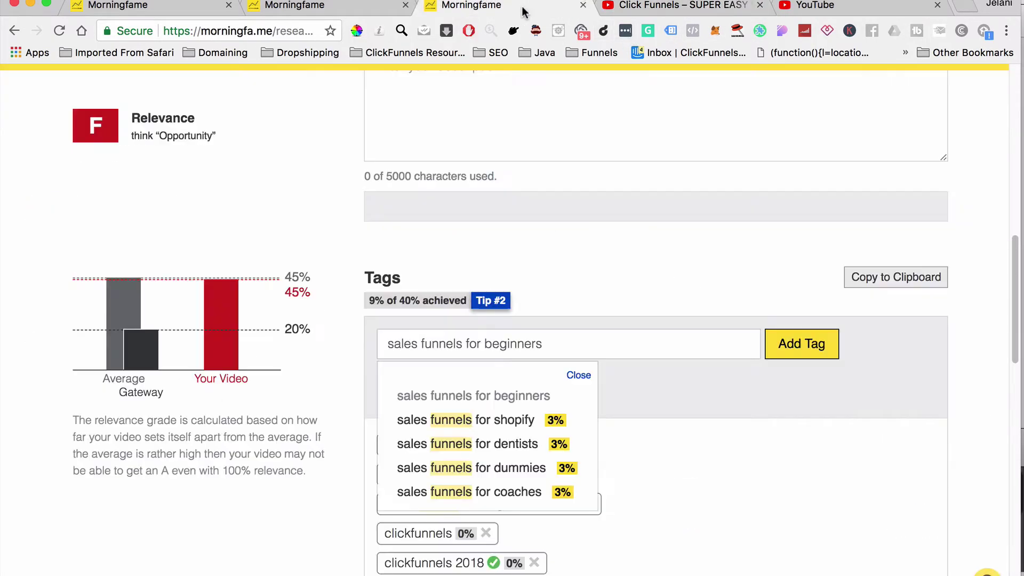
pyautogui.click(530, 467)
pyautogui.click(529, 490)
pyautogui.click(525, 426)
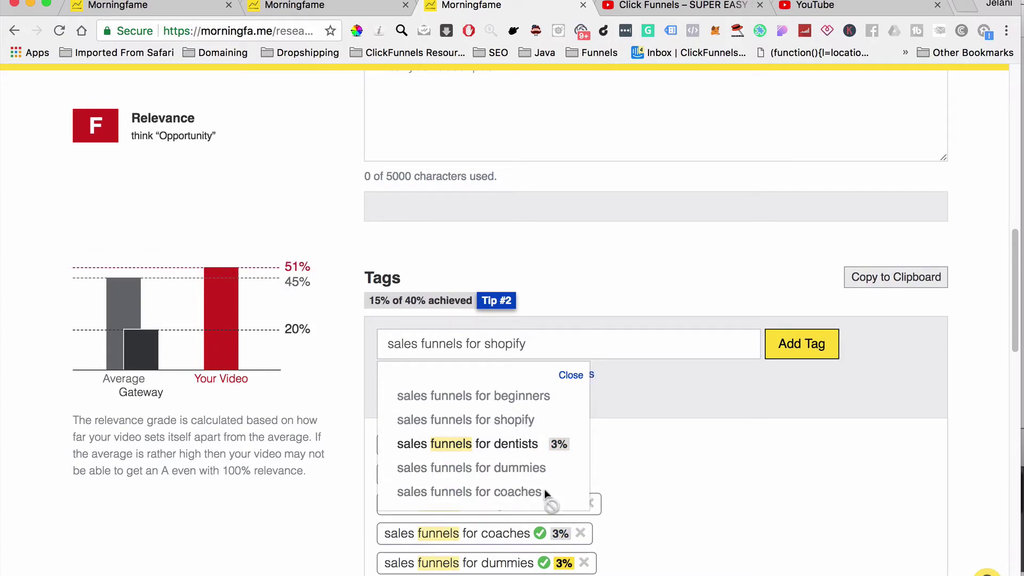
# Recheck the YouTube video's tags, look up "clickfunnels tra" suggestions in Morningfame and add the tag "clickfunnels training videos"
pyautogui.click(682, 7)
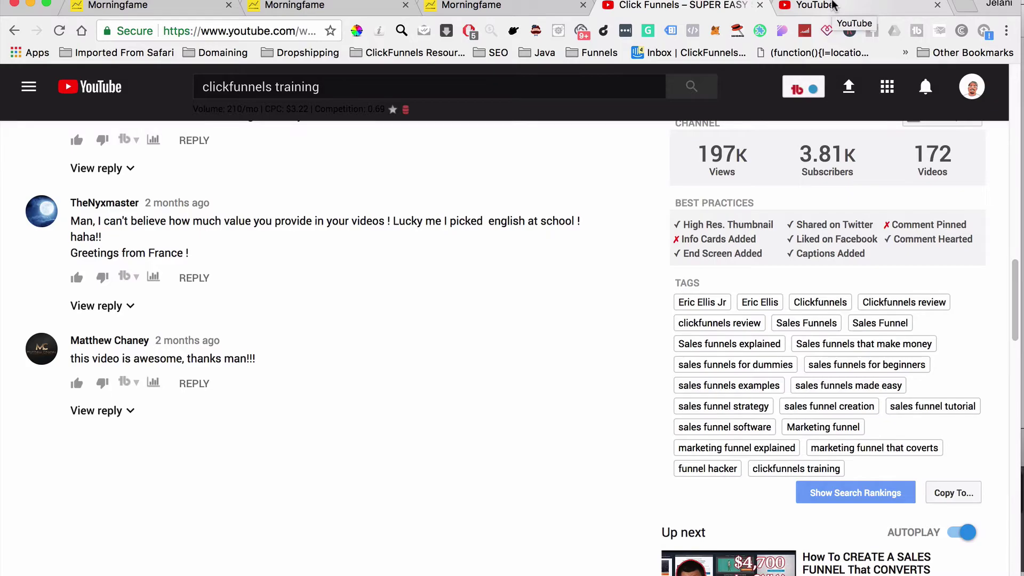
pyautogui.click(469, 6)
pyautogui.tripleClick(456, 344)
pyautogui.write('clickfunnels ')
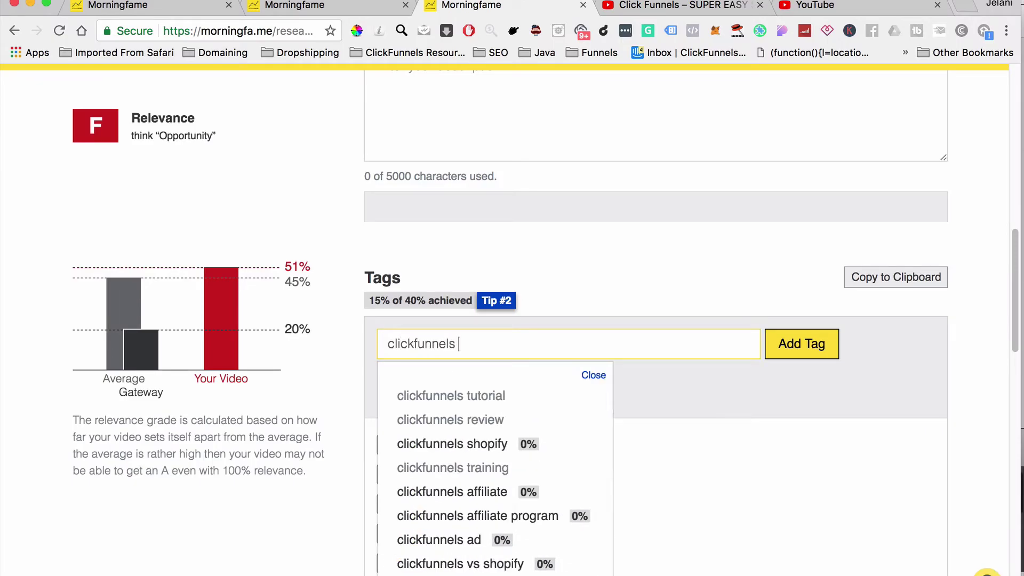
pyautogui.write('tra')
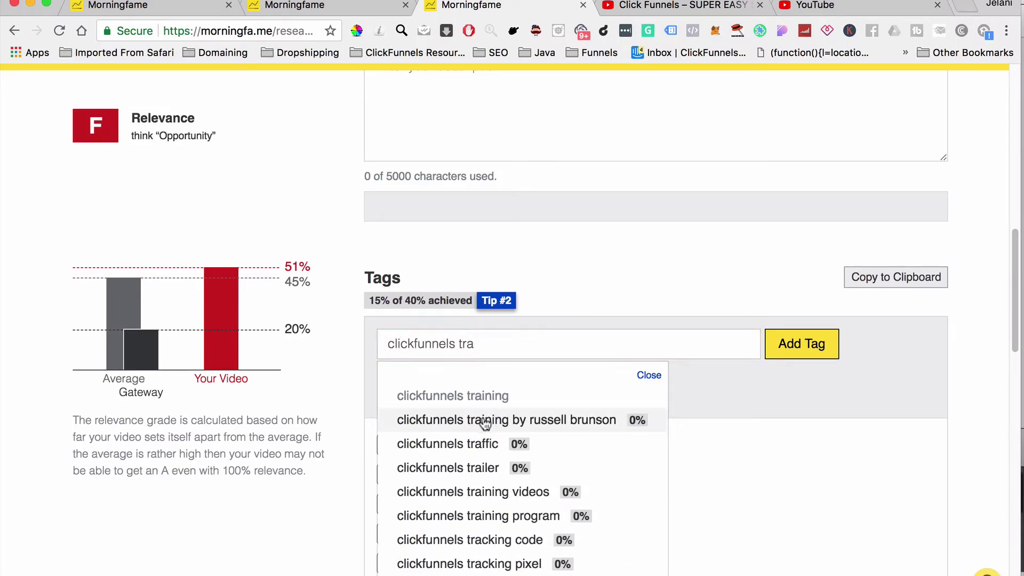
pyautogui.click(494, 491)
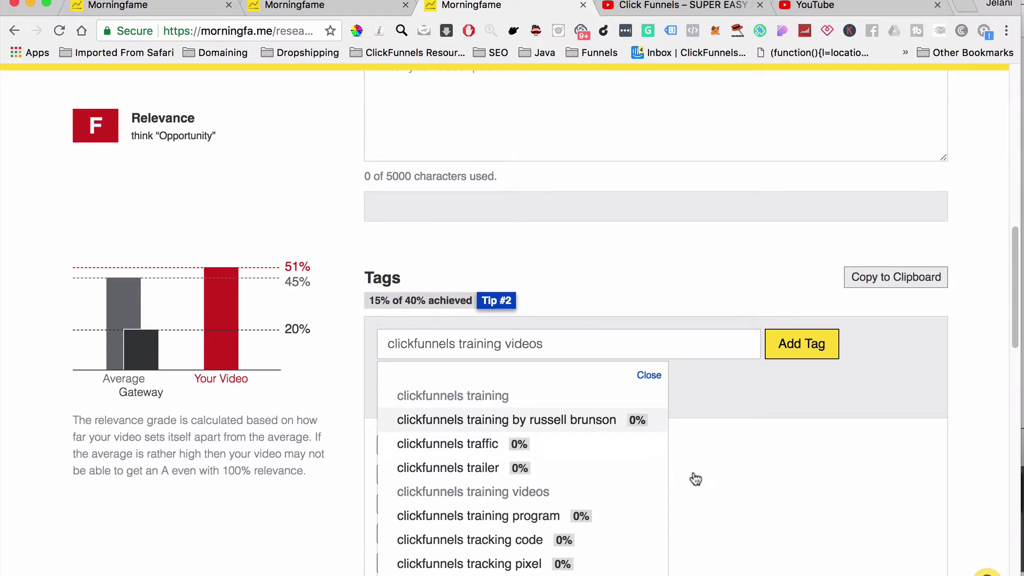
pyautogui.click(788, 527)
# Review the finished tag list together with the Title and Description sections and their relevance achievement
pyautogui.scroll(-7, 788, 526)
pyautogui.scroll(-4, 566, 464)
pyautogui.scroll(3, 560, 483)
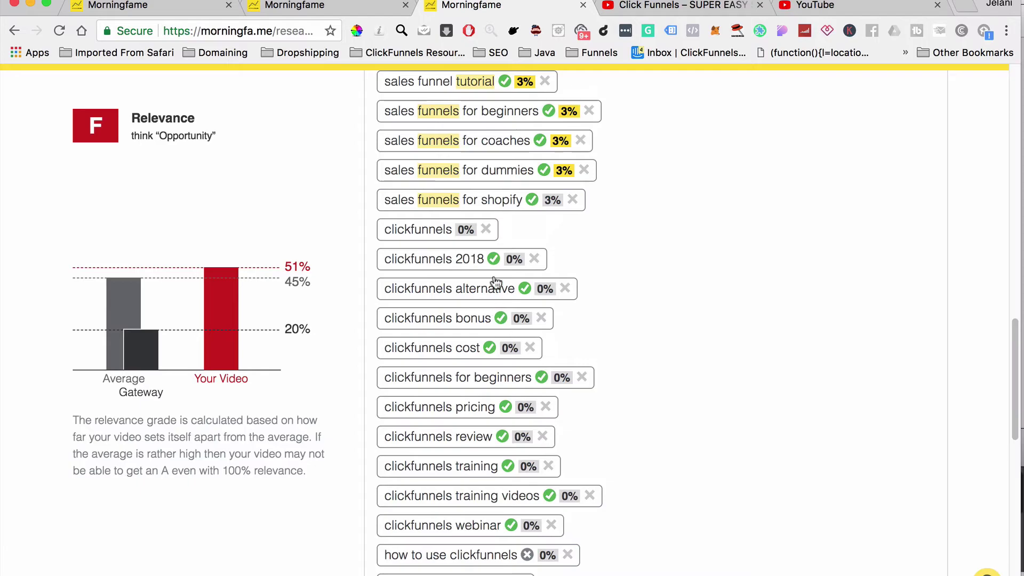
pyautogui.scroll(5, 479, 317)
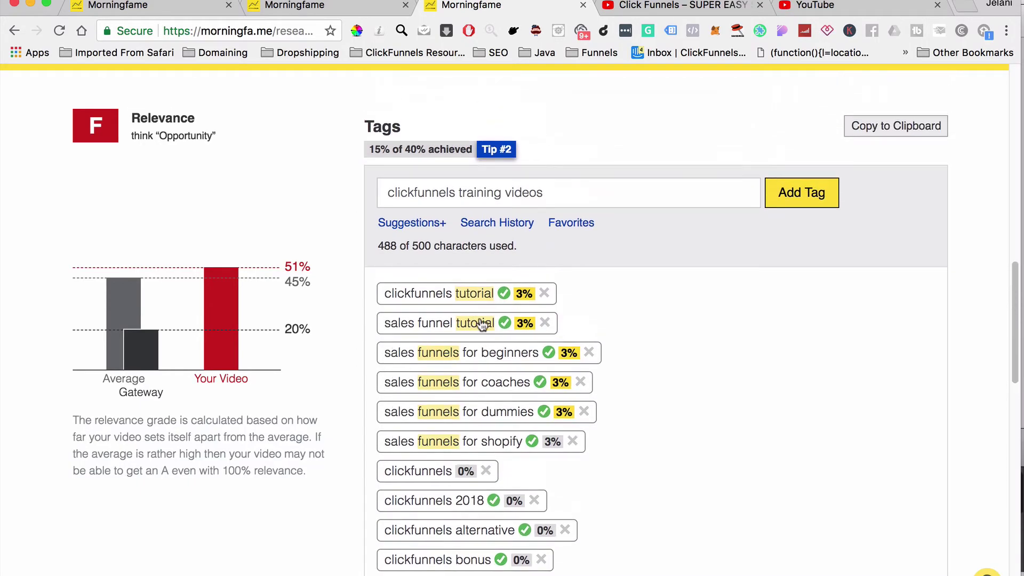
pyautogui.scroll(1, 478, 320)
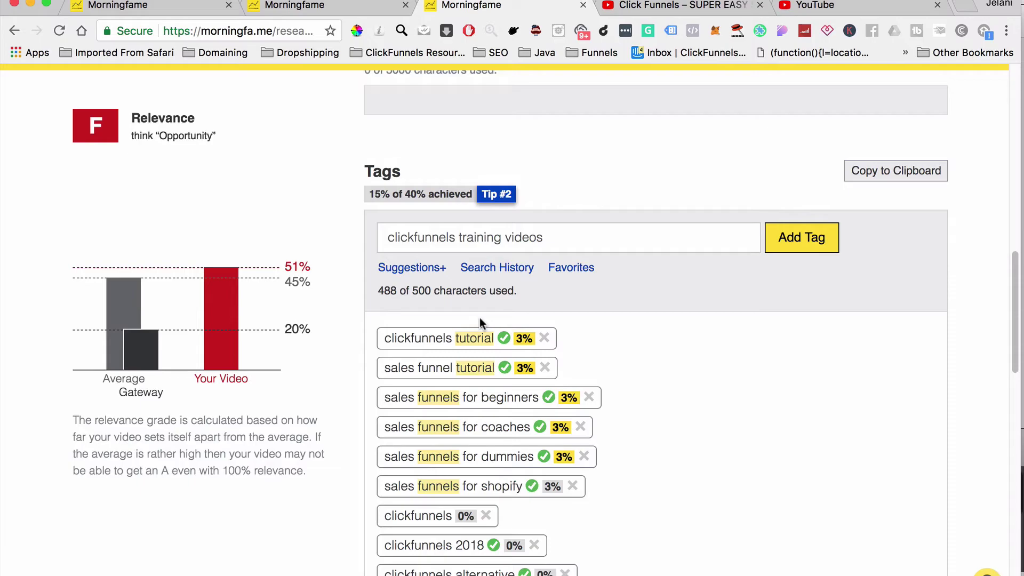
pyautogui.scroll(7, 478, 318)
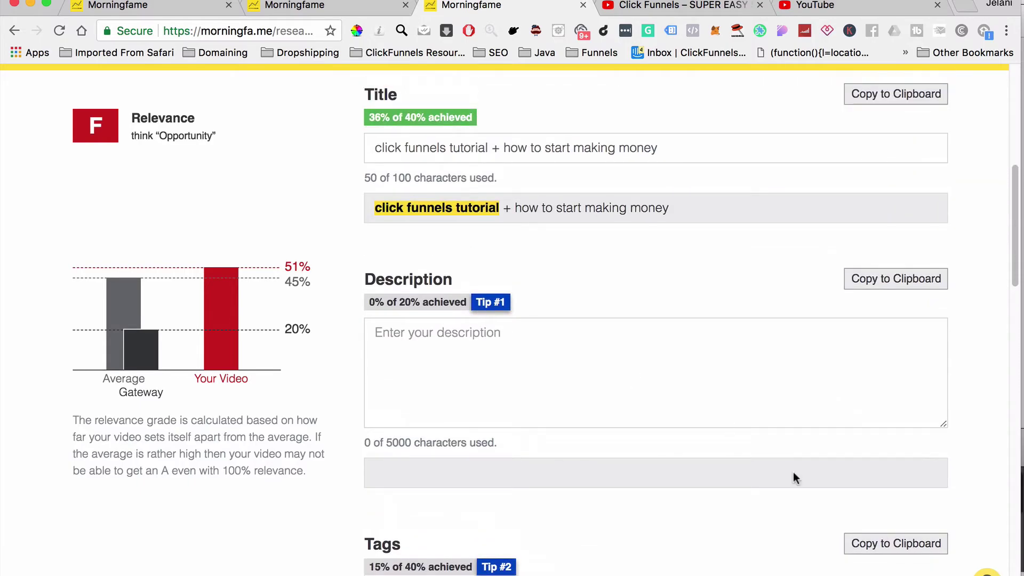
pyautogui.scroll(-3, 793, 475)
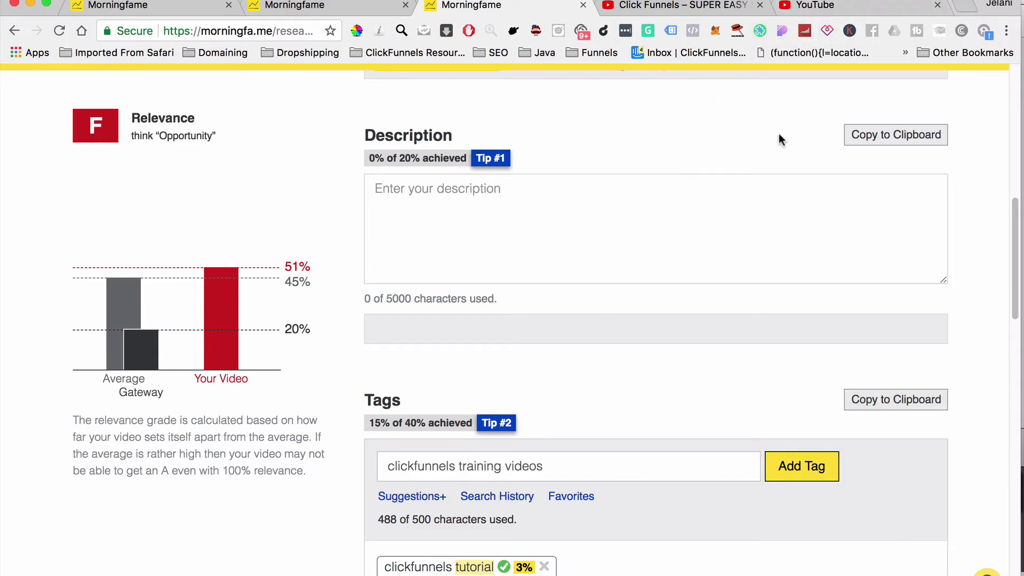
pyautogui.scroll(2, 653, 286)
pyautogui.scroll(7, 654, 286)
pyautogui.scroll(-5, 654, 286)
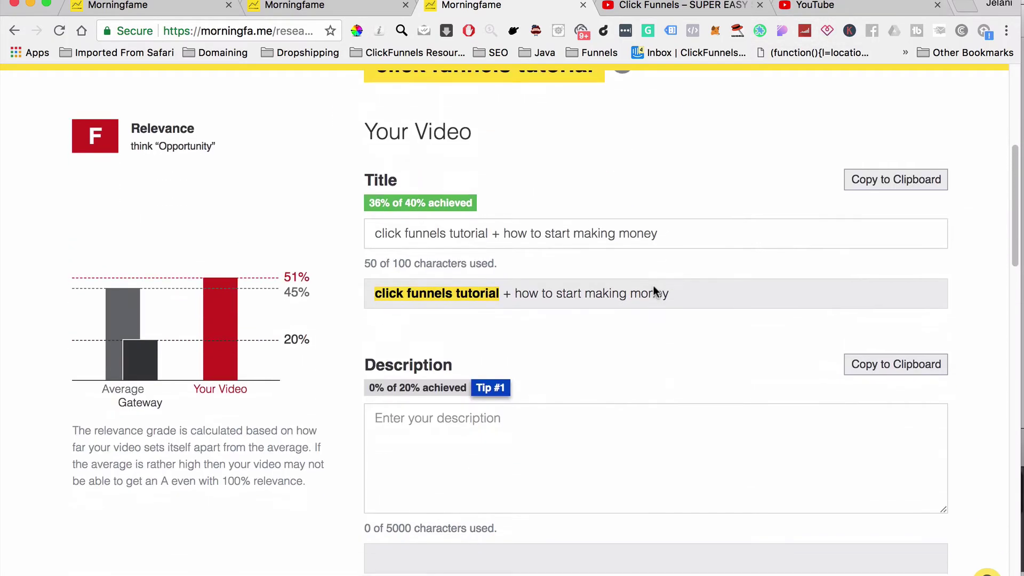
pyautogui.scroll(-1, 653, 286)
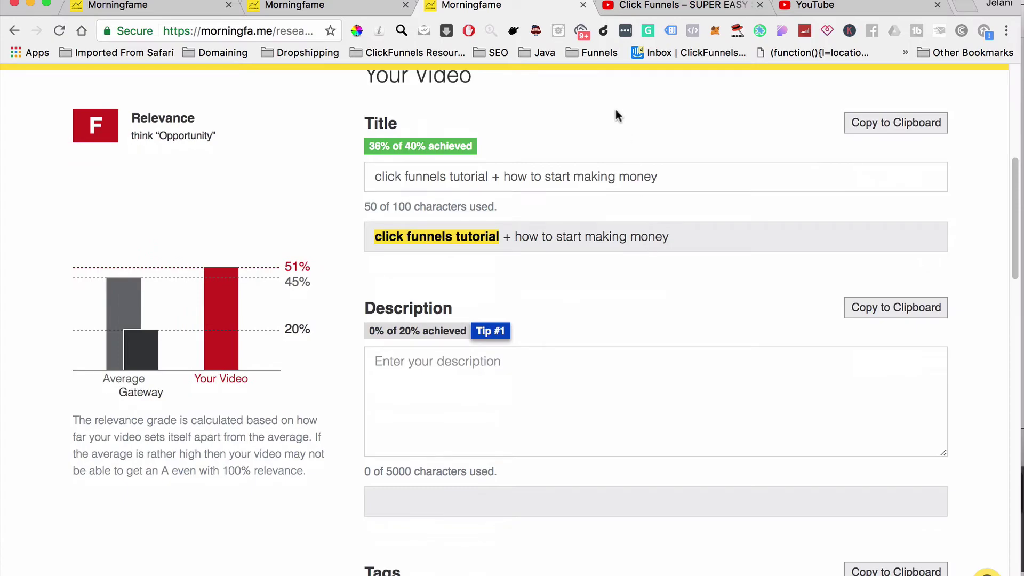
# View the channel's Traction overview in Morningfame, and return to the YouTube search results for "clickfunnels training"
pyautogui.click(314, 6)
pyautogui.click(507, 308)
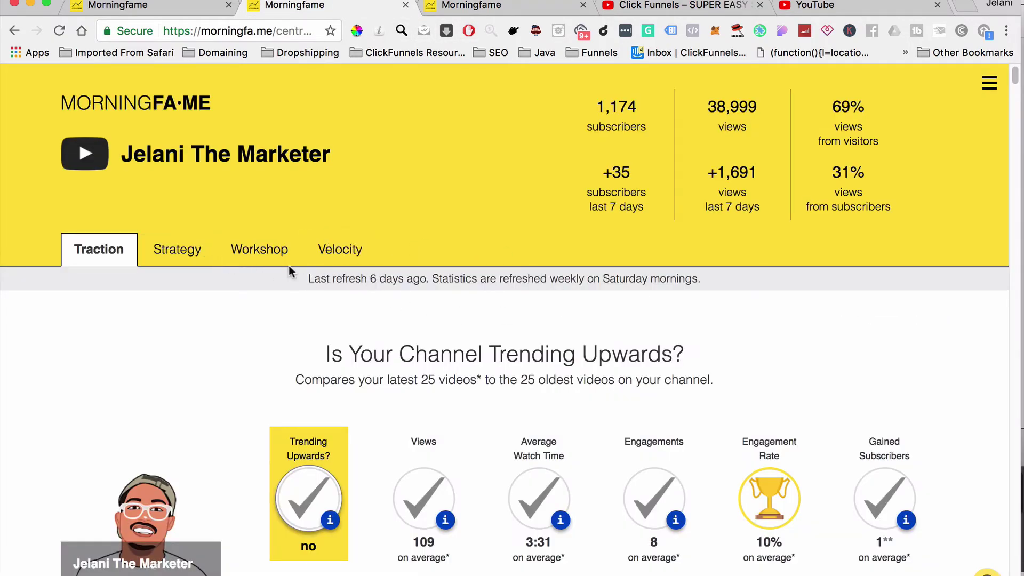
pyautogui.click(651, 8)
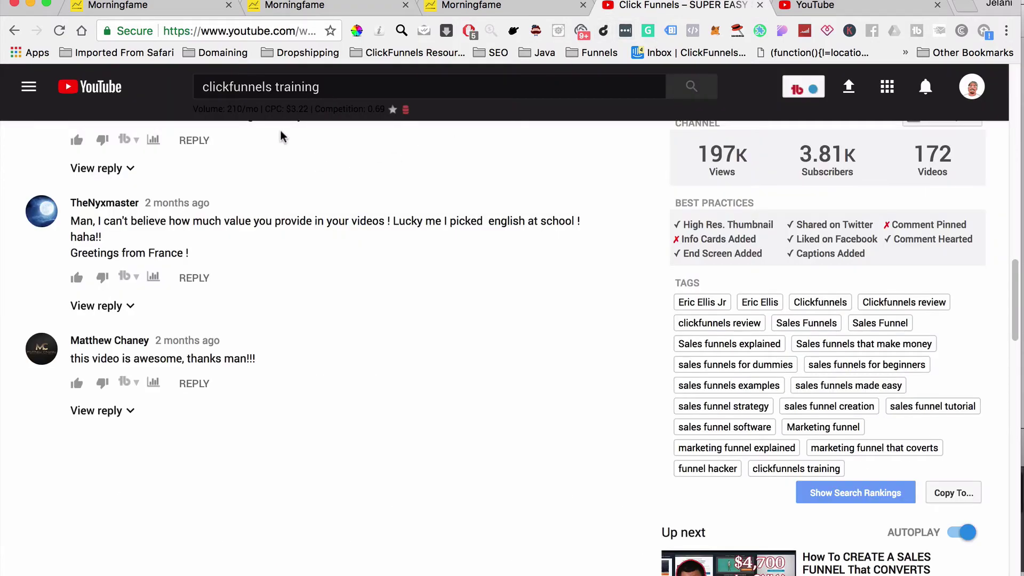
pyautogui.click(14, 31)
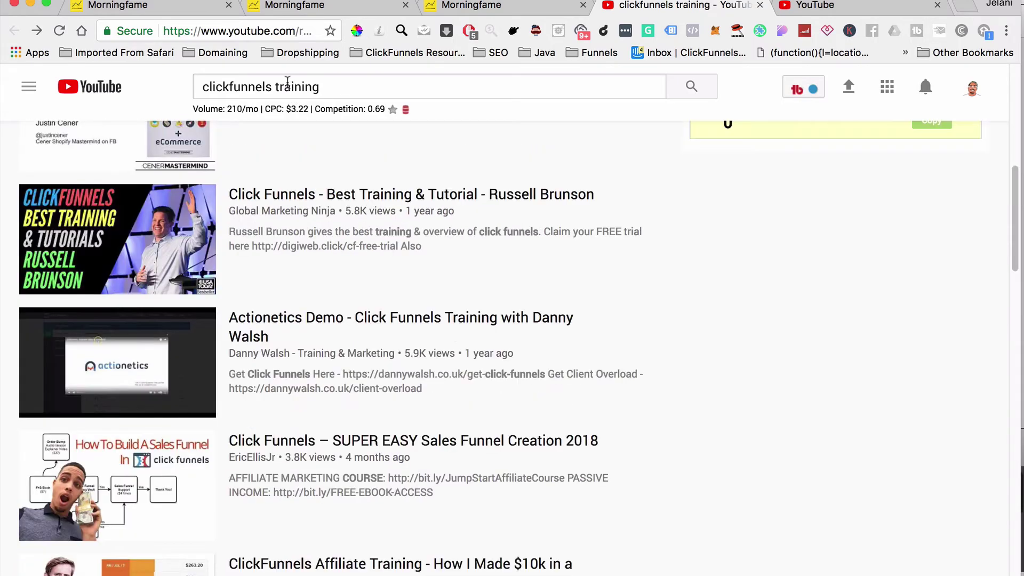
pyautogui.click(288, 84)
pyautogui.tripleClick(288, 84)
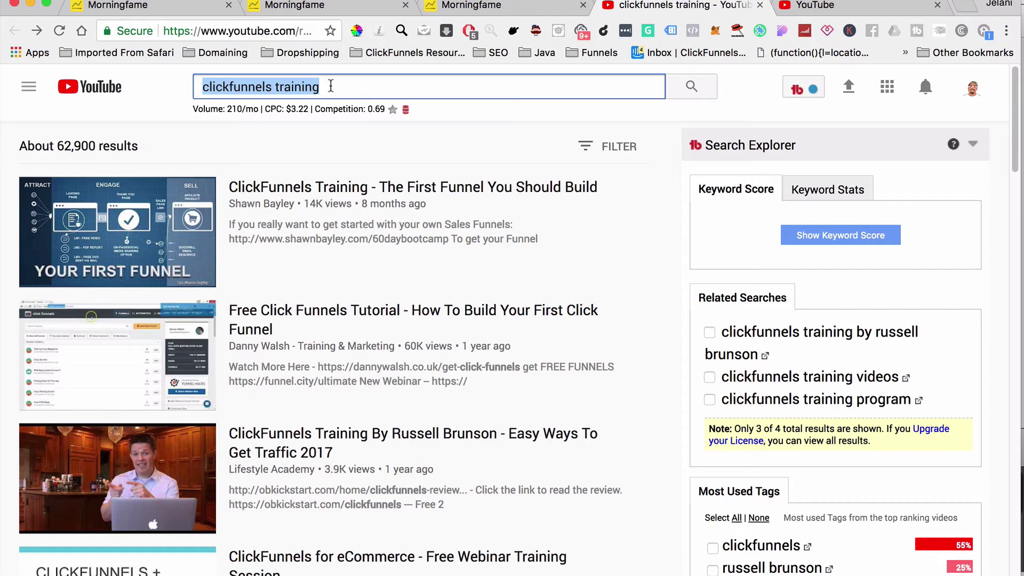
# Look up the keyword "clickfunnels" in vpulse, examine its full list of related keywords and close it
pyautogui.click(826, 31)
pyautogui.write('clickfunnels')
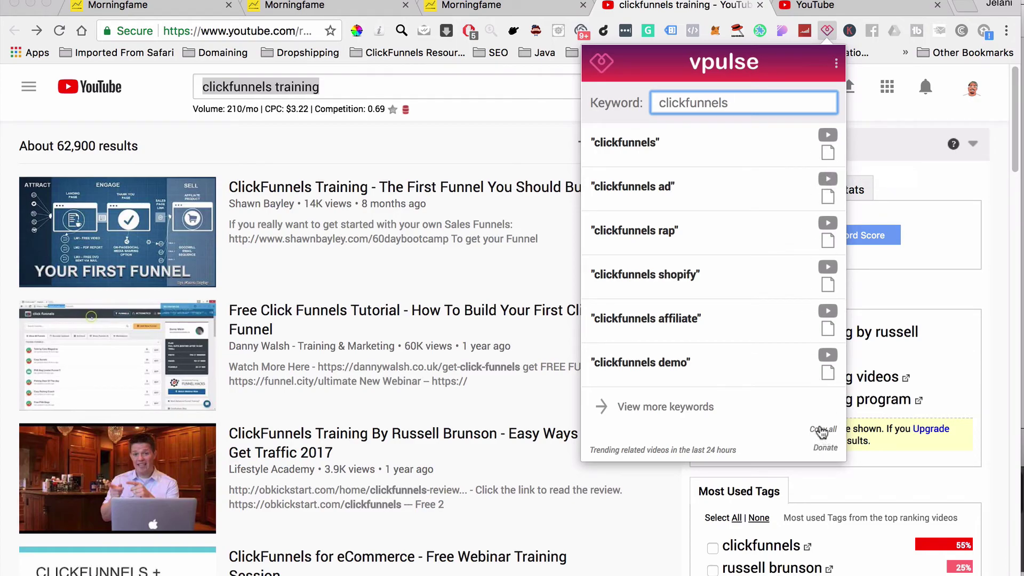
pyautogui.click(655, 409)
pyautogui.scroll(-3, 667, 408)
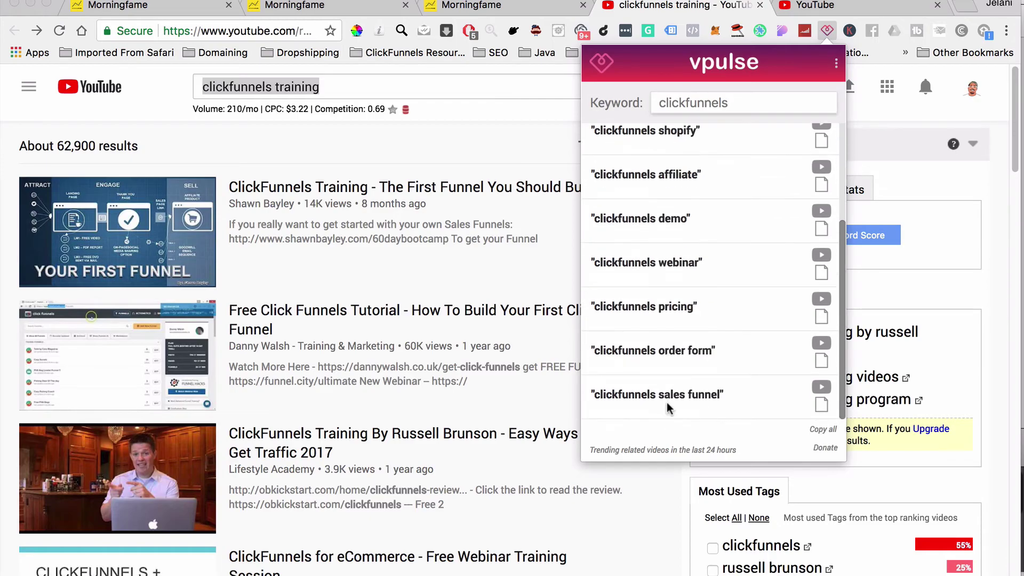
pyautogui.scroll(3, 666, 408)
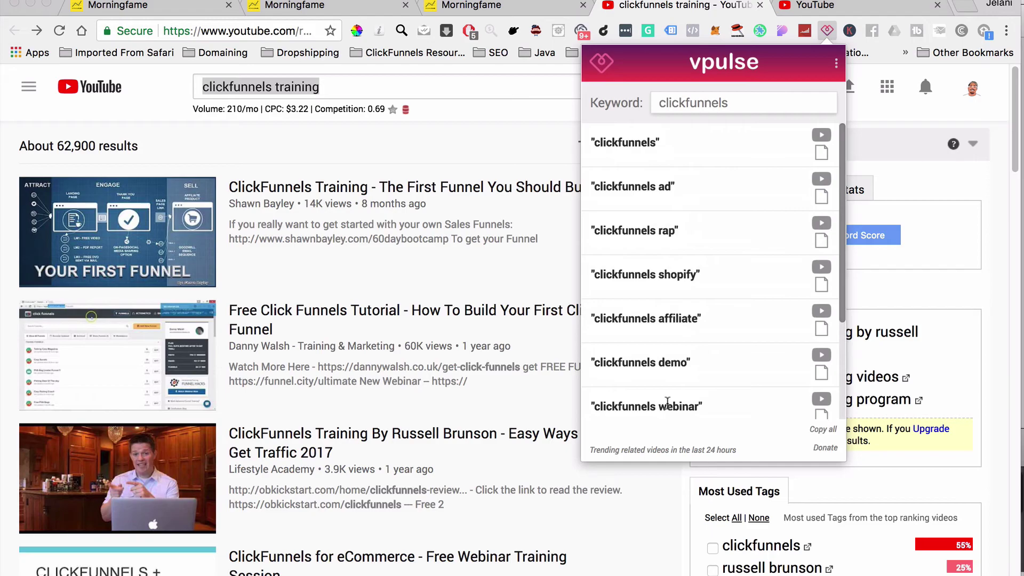
pyautogui.click(829, 30)
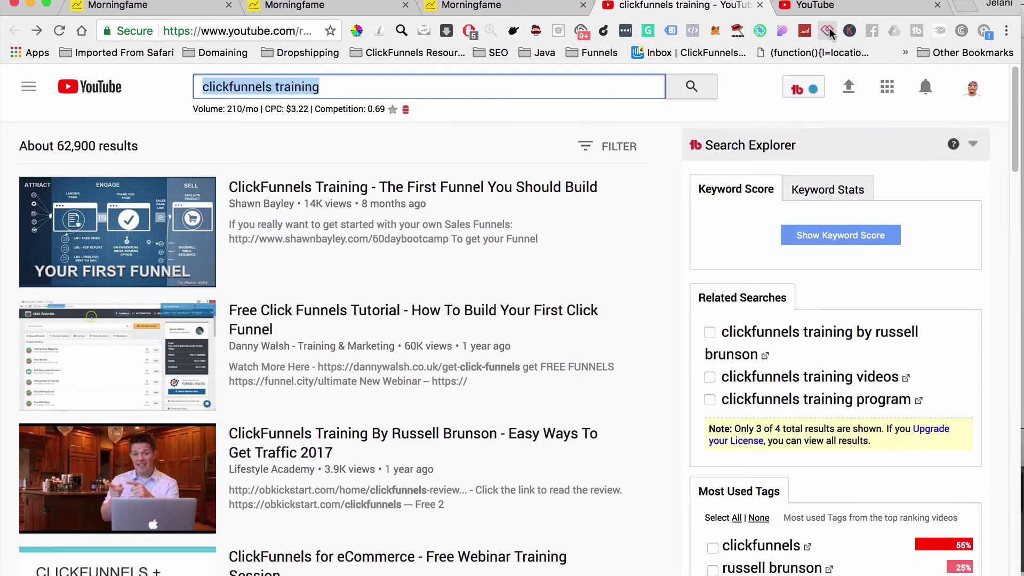